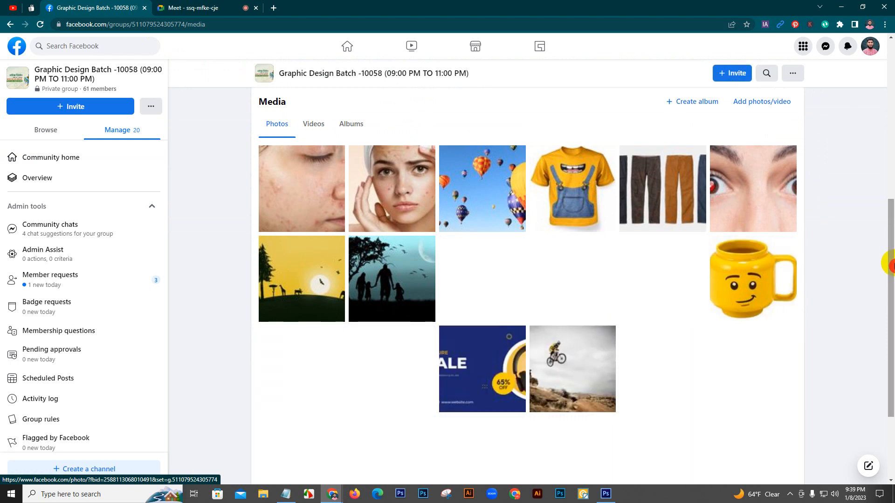
Find the Class 04 and Class 05 course outline image in the group's photos and open it
{"action": "left_click_drag", "start_coordinate": [890, 211], "coordinate": [893, 437]}
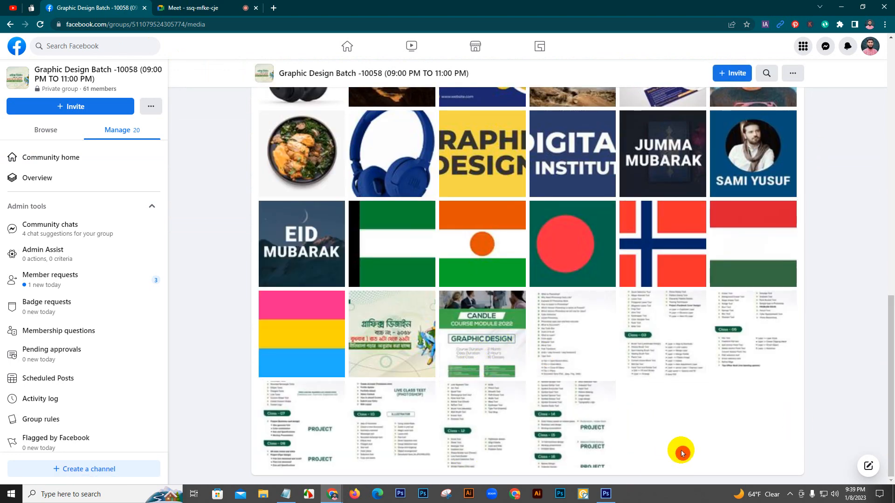
{"action": "left_click", "coordinate": [740, 313]}
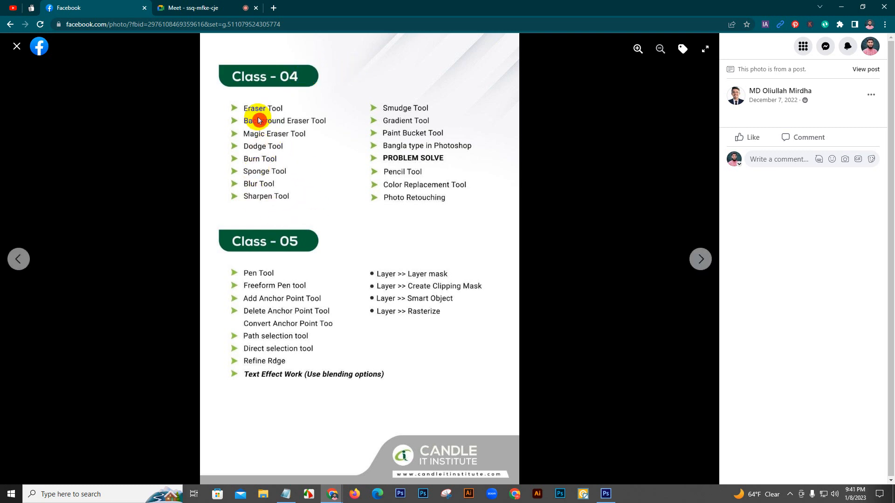
Switch to Photoshop and create a new 1050 × 1050 pixel document in RGB Color mode
{"action": "left_click", "coordinate": [605, 494]}
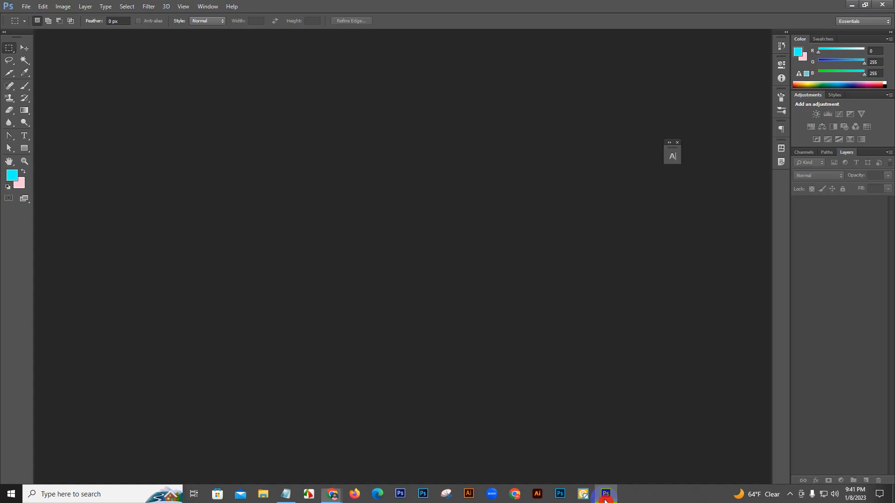
{"action": "left_click", "coordinate": [27, 6]}
{"action": "left_click", "coordinate": [35, 17]}
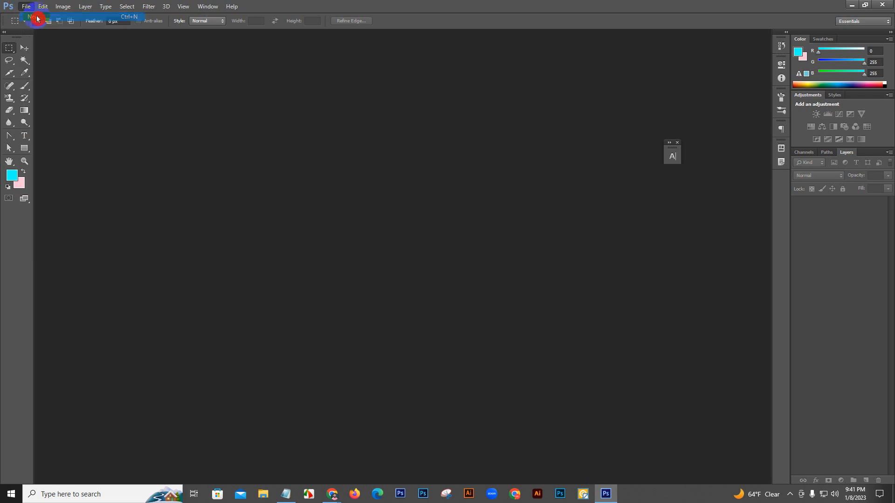
{"action": "left_click", "coordinate": [478, 129]}
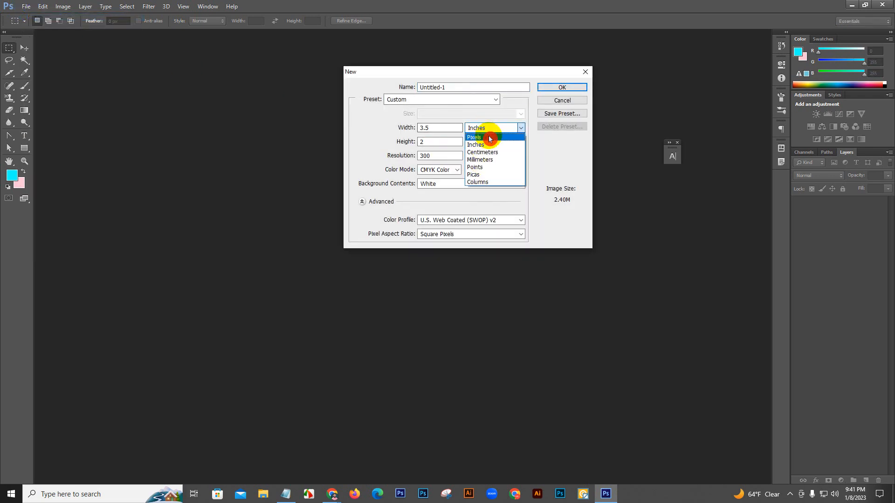
{"action": "left_click", "coordinate": [487, 137]}
{"action": "left_click_drag", "start_coordinate": [454, 141], "coordinate": [394, 141]}
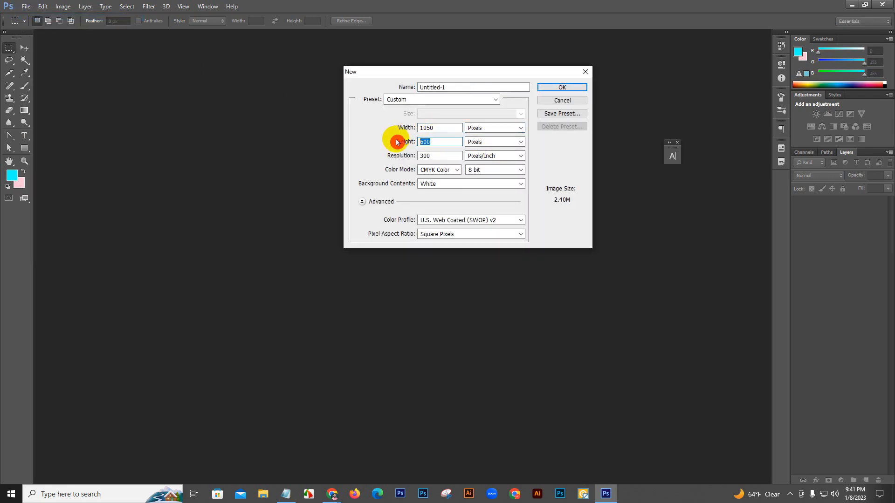
{"action": "type", "text": "1050"}
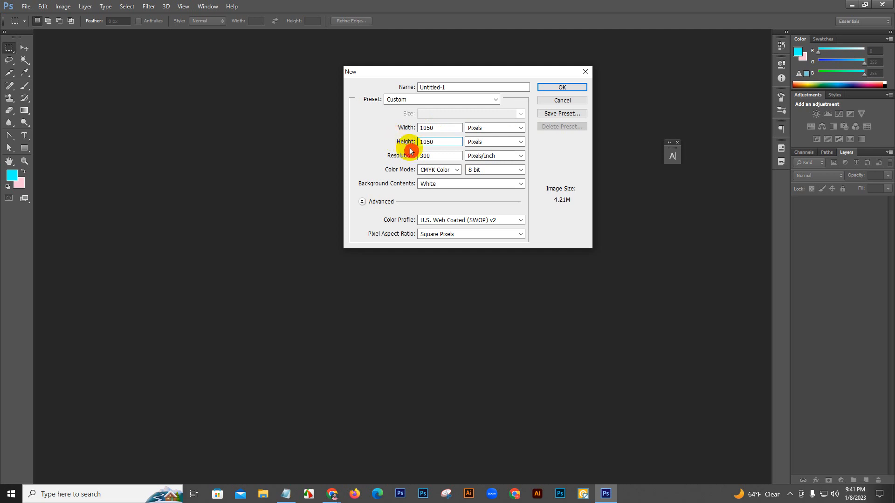
{"action": "left_click", "coordinate": [456, 170]}
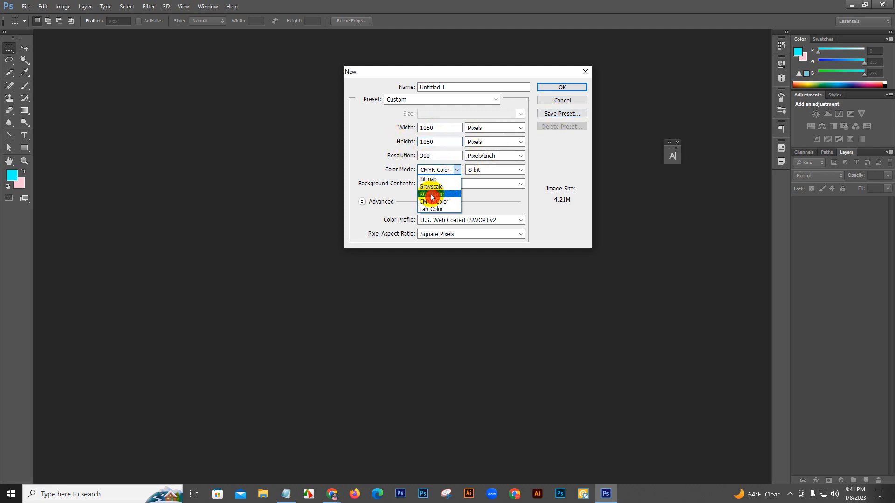
{"action": "left_click", "coordinate": [437, 187]}
{"action": "left_click", "coordinate": [564, 87]}
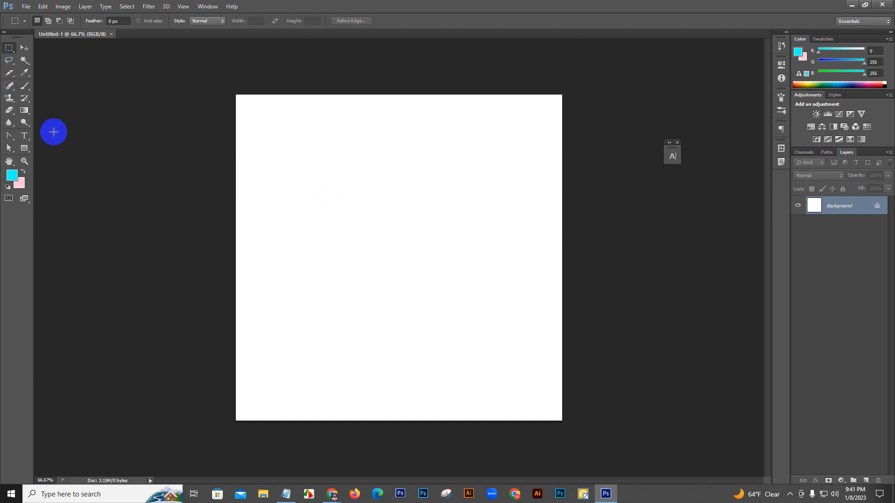
Activate the Eraser Tool and enlarge its brush size to 174
{"action": "mouse_move", "coordinate": [9, 111]}
{"action": "left_mouse_down"}
{"action": "mouse_move", "coordinate": [59, 116]}
{"action": "mouse_move", "coordinate": [56, 128]}
{"action": "mouse_move", "coordinate": [59, 112]}
{"action": "mouse_move", "coordinate": [53, 122]}
{"action": "left_mouse_up"}
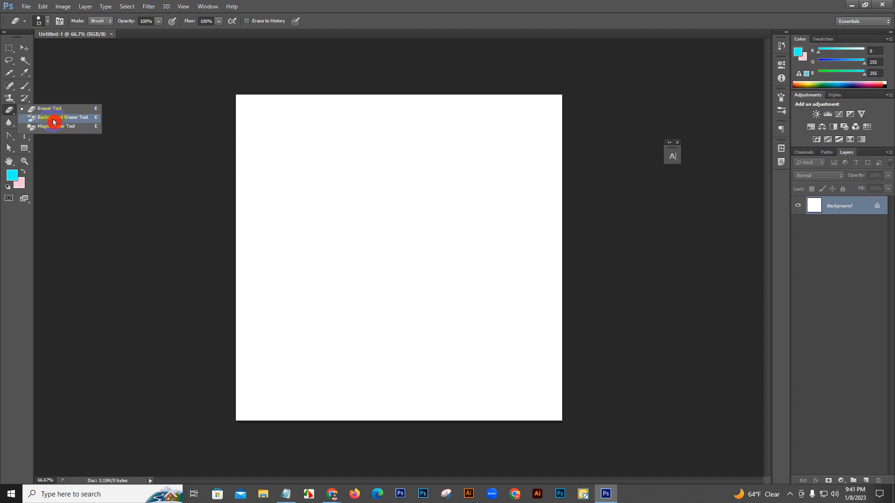
{"action": "mouse_move", "coordinate": [54, 123]}
{"action": "left_mouse_down"}
{"action": "mouse_move", "coordinate": [71, 119]}
{"action": "mouse_move", "coordinate": [104, 91]}
{"action": "left_mouse_up"}
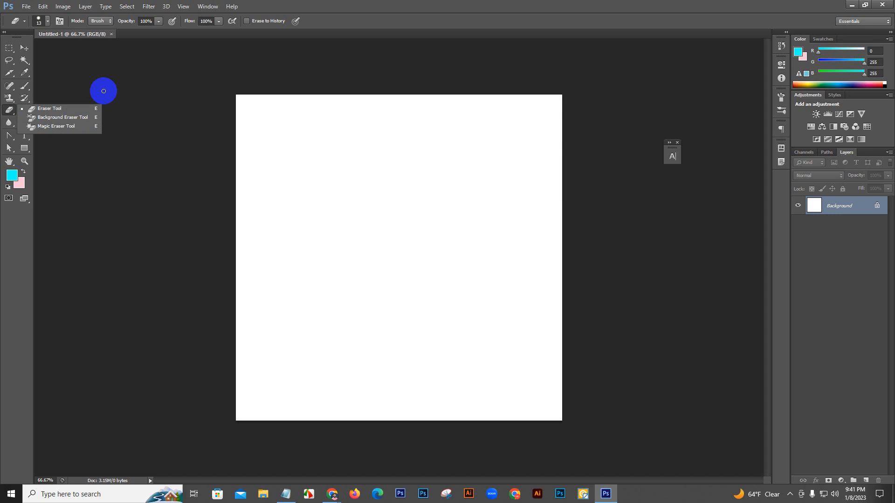
{"action": "mouse_move", "coordinate": [104, 91]}
{"action": "left_mouse_down"}
{"action": "mouse_move", "coordinate": [80, 86]}
{"action": "mouse_move", "coordinate": [56, 127]}
{"action": "mouse_move", "coordinate": [54, 110]}
{"action": "left_mouse_up"}
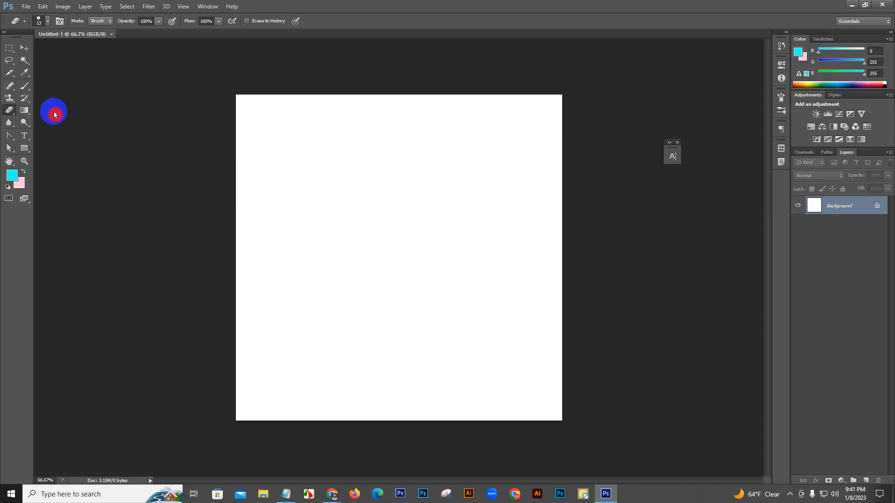
{"action": "right_click", "coordinate": [343, 194]}
{"action": "left_click_drag", "start_coordinate": [379, 211], "coordinate": [417, 212]}
Open the photo of the woman in a black hat from the Class 04 folder under Graphic design on drive E
{"action": "left_click", "coordinate": [23, 5]}
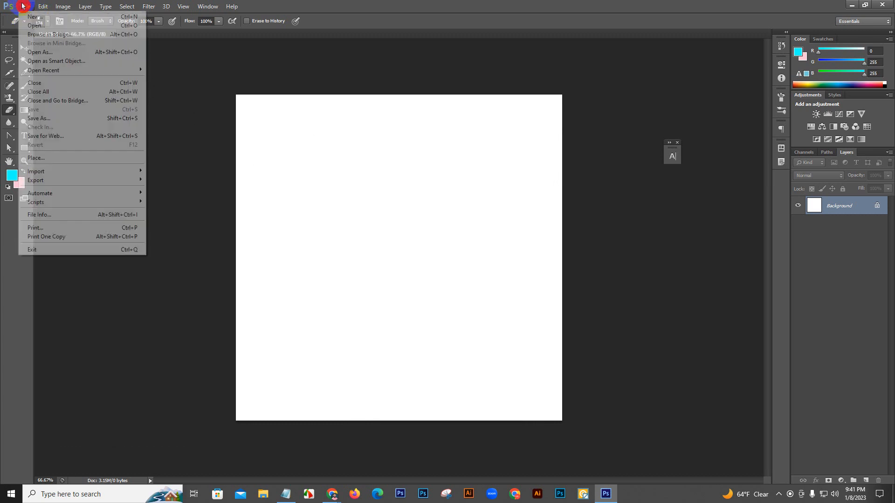
{"action": "left_click", "coordinate": [36, 26]}
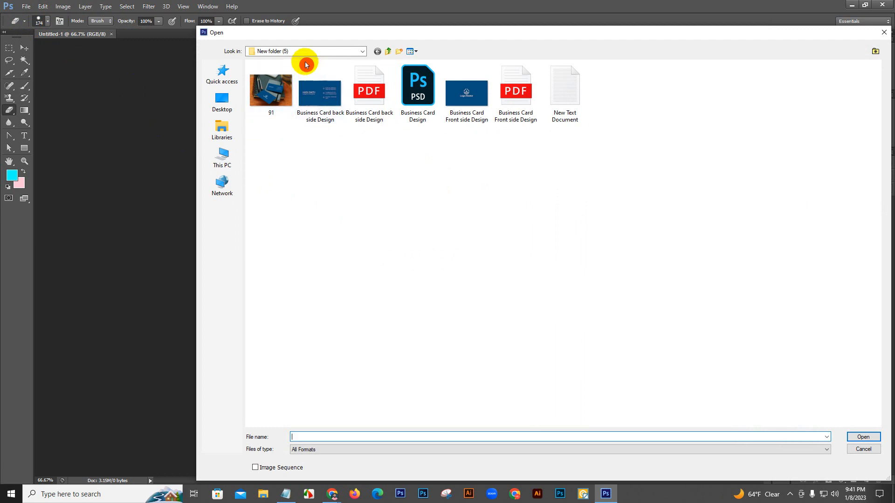
{"action": "left_click", "coordinate": [229, 157]}
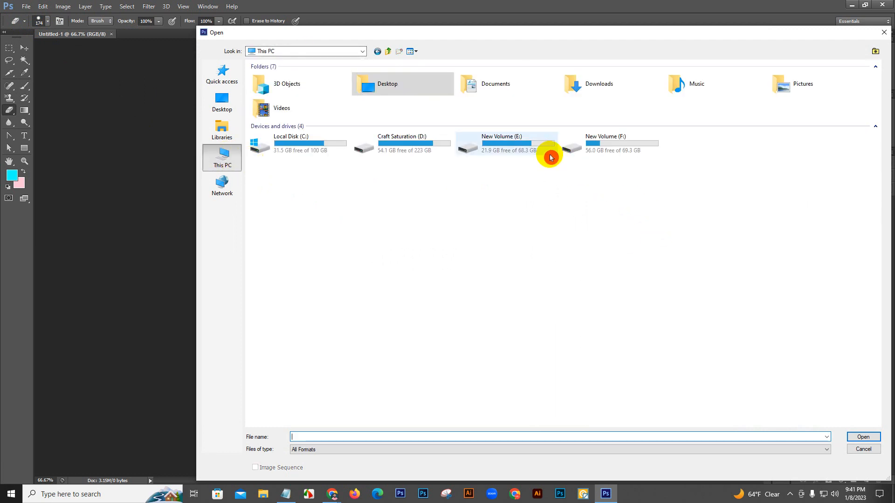
{"action": "double_click", "coordinate": [550, 157]}
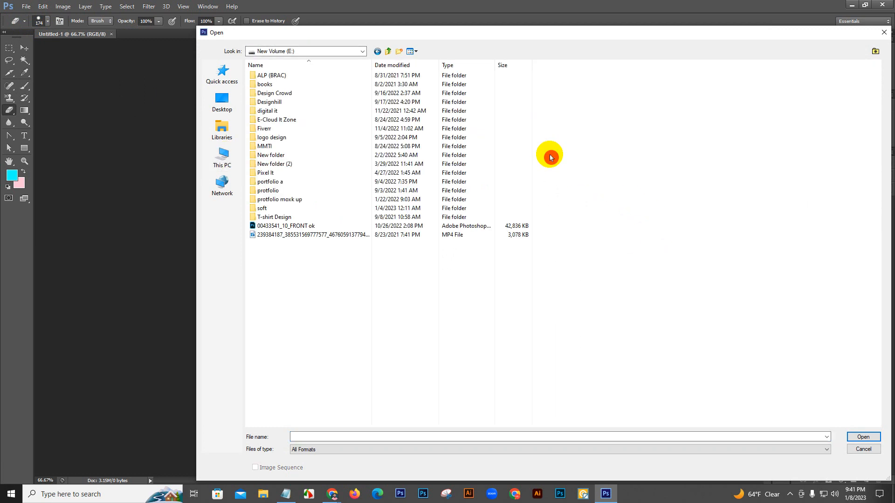
{"action": "double_click", "coordinate": [307, 113]}
{"action": "double_click", "coordinate": [303, 94]}
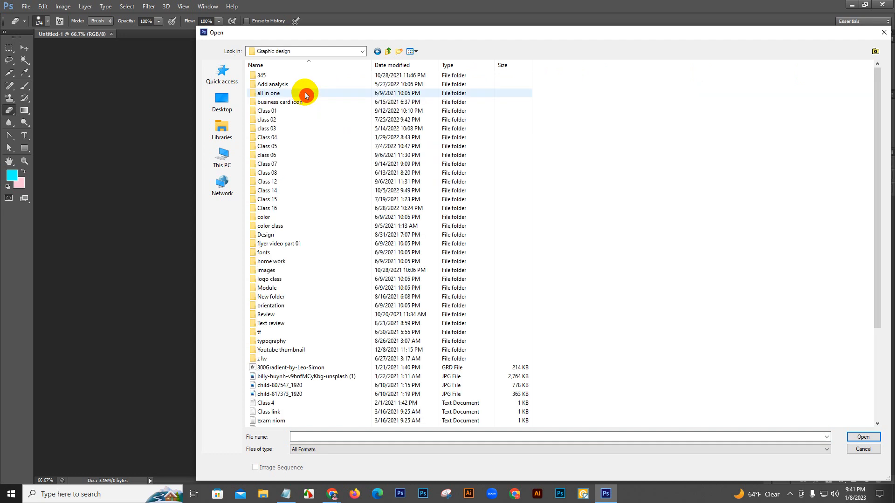
{"action": "left_click", "coordinate": [307, 146]}
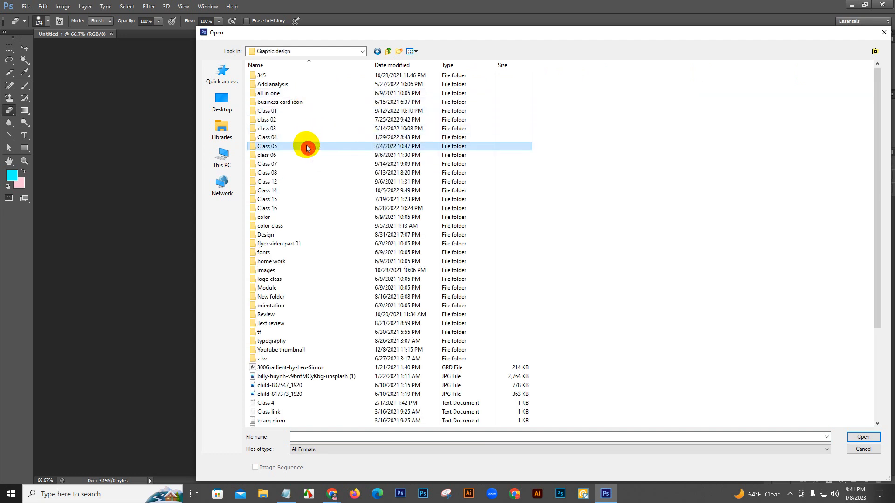
{"action": "double_click", "coordinate": [336, 138]}
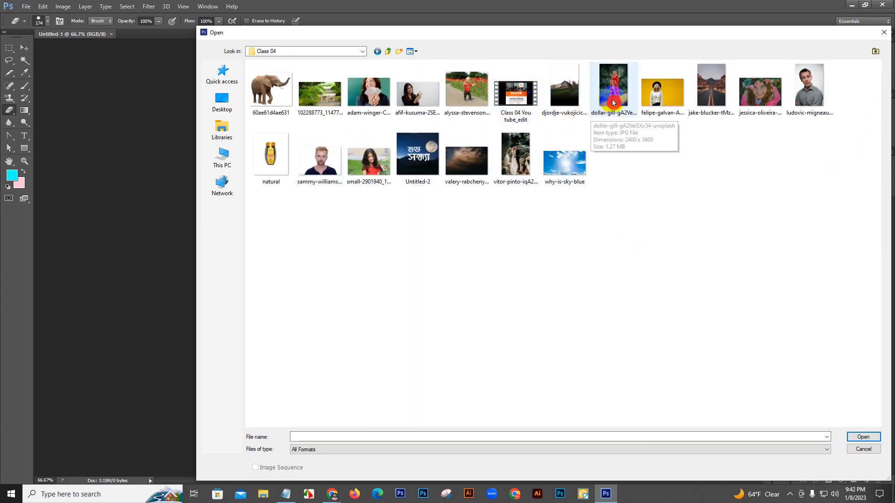
{"action": "left_click", "coordinate": [662, 91]}
{"action": "left_click", "coordinate": [865, 438]}
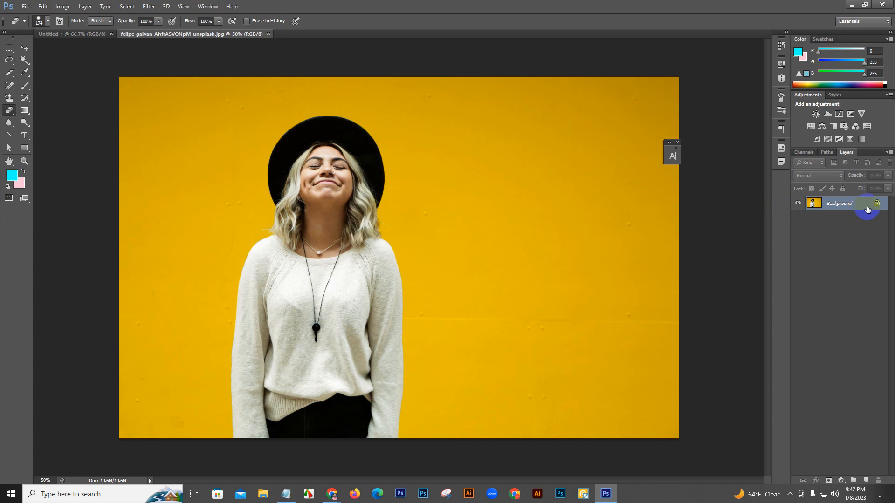
Convert the photo's locked Background into a regular layer, keeping the default settings
{"action": "right_click", "coordinate": [860, 207]}
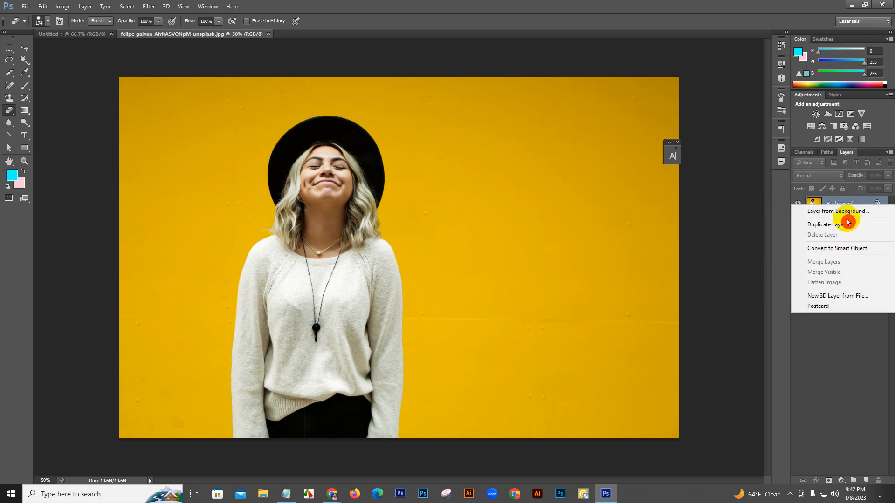
{"action": "left_click", "coordinate": [850, 213]}
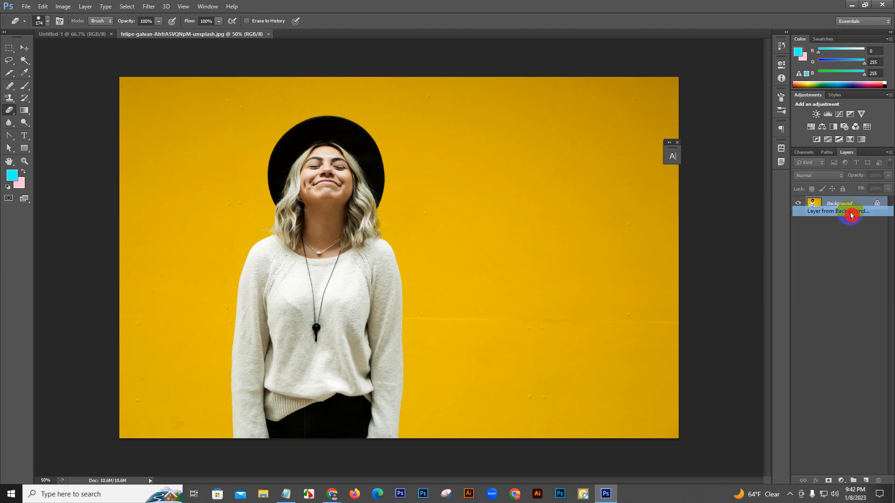
{"action": "left_click", "coordinate": [404, 109]}
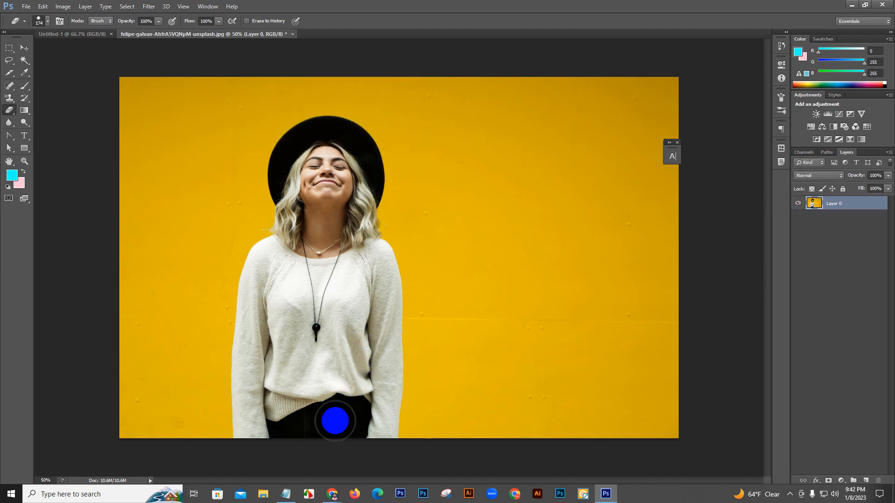
Admit the waiting participant to the Google Meet call and return to Photoshop
{"action": "left_click", "coordinate": [296, 459]}
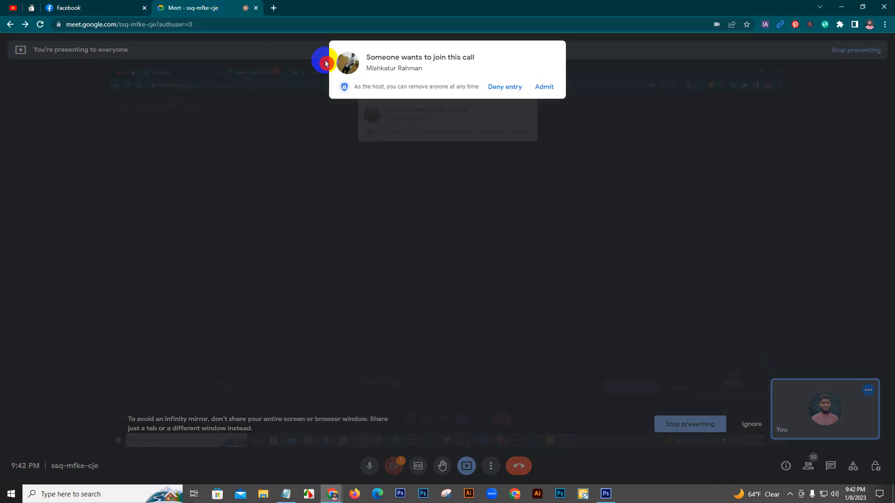
{"action": "left_click", "coordinate": [544, 86]}
{"action": "left_click", "coordinate": [605, 494]}
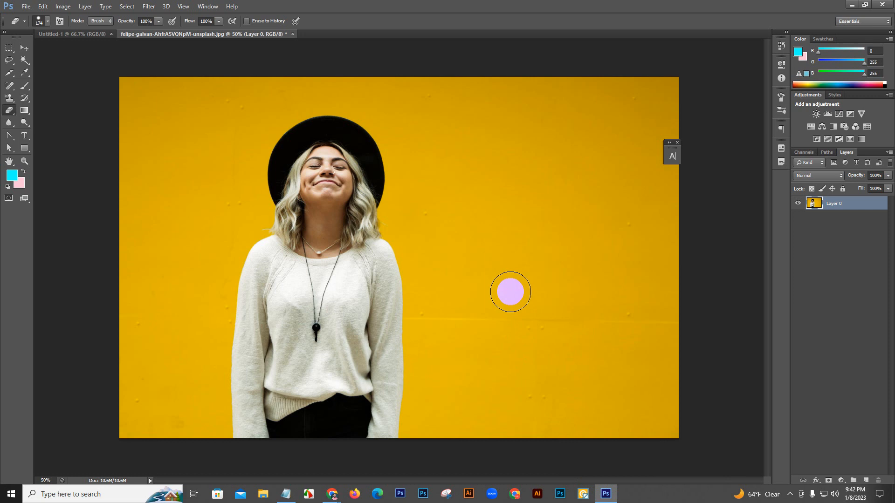
Erase a diagonal stroke beside the woman's hat, and undo both the stroke and the Background layer conversion
{"action": "left_click_drag", "start_coordinate": [435, 144], "coordinate": [496, 211]}
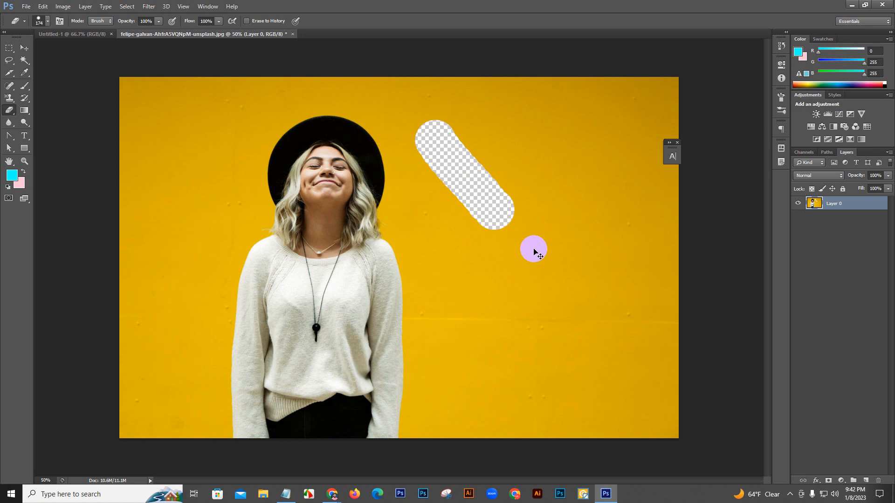
{"action": "key", "text": "ctrl+z"}
{"action": "key", "text": "ctrl+z"}
{"action": "key", "text": "ctrl+z"}
{"action": "key", "text": "ctrl+alt+z"}
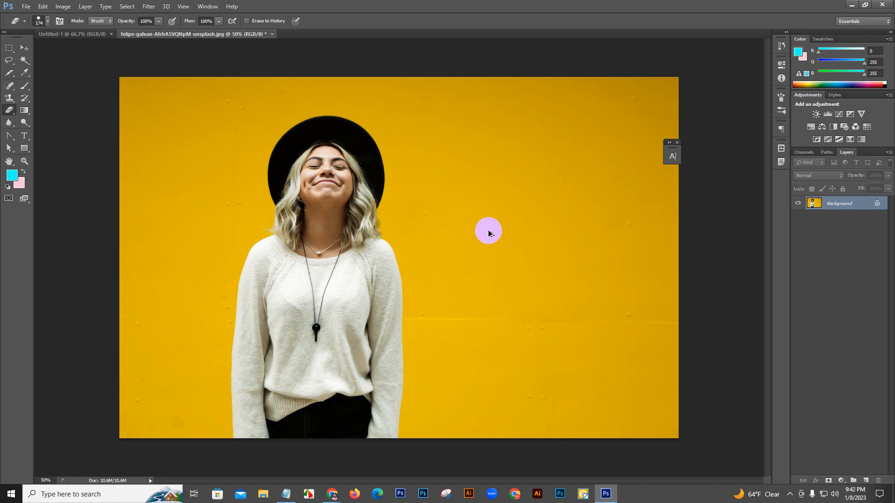
Erase a long, steep stroke across the yellow wall beside the woman on the locked Background layer
{"action": "left_click_drag", "start_coordinate": [528, 123], "coordinate": [583, 299]}
{"action": "left_click_drag", "start_coordinate": [543, 150], "coordinate": [534, 122]}
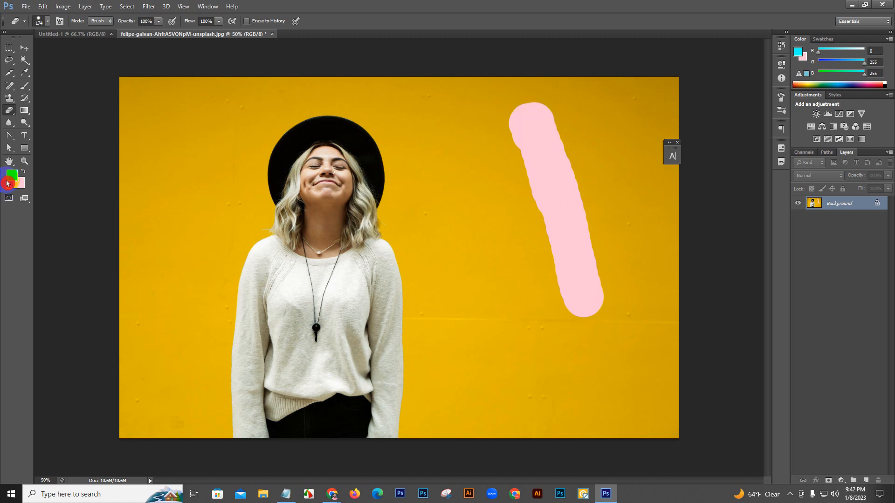
Make pure blue (0, 0, 255) the background color and erase broad looping strokes over the pink stroke
{"action": "left_click", "coordinate": [674, 169]}
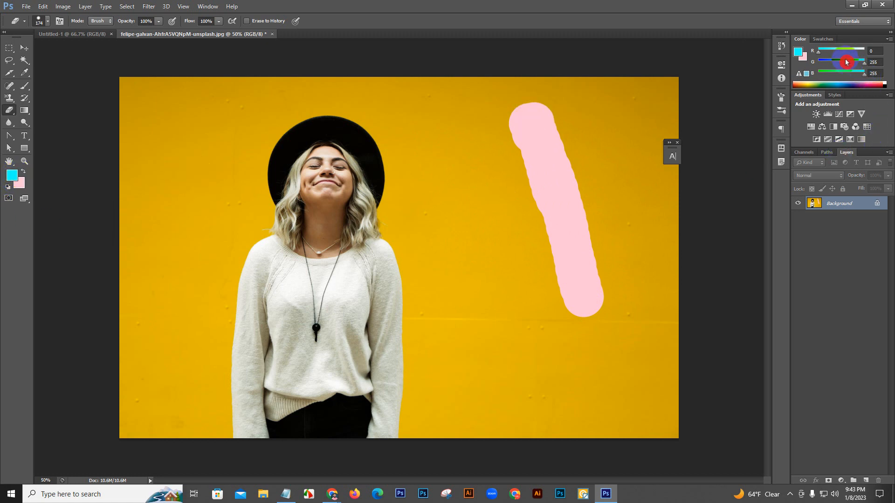
{"action": "left_click_drag", "start_coordinate": [811, 61], "coordinate": [813, 63]}
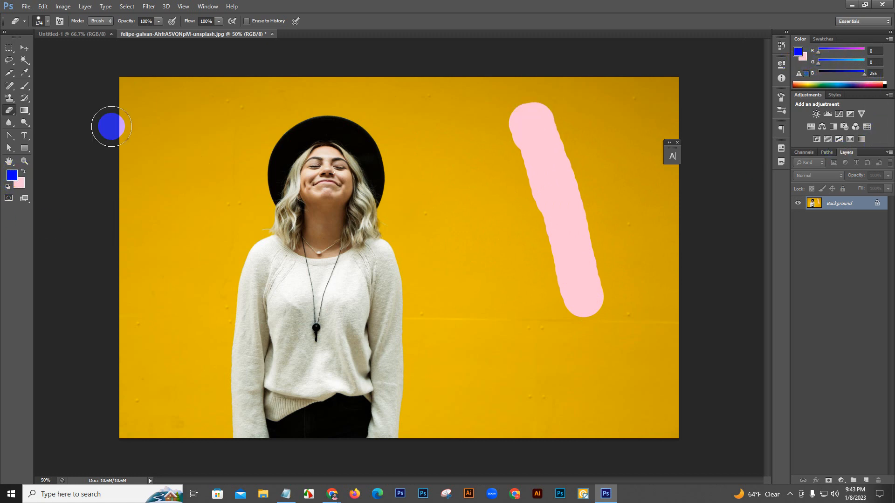
{"action": "left_click", "coordinate": [11, 176]}
{"action": "left_click", "coordinate": [22, 172]}
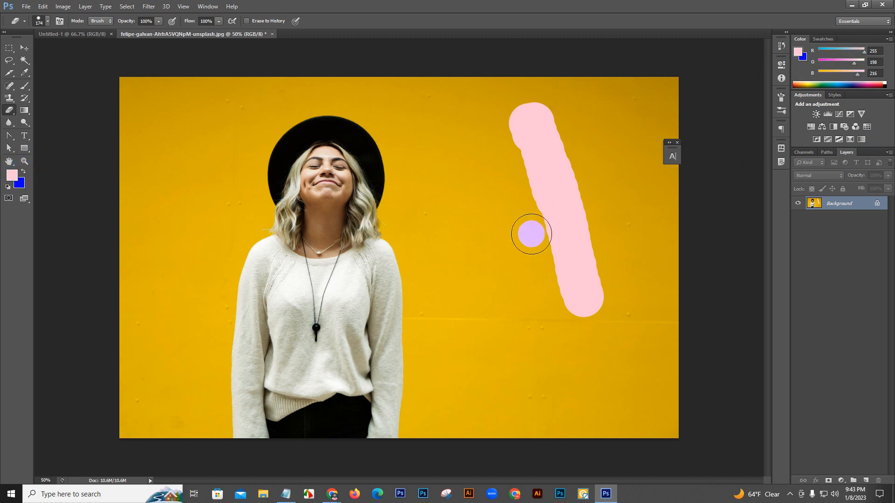
{"action": "mouse_move", "coordinate": [518, 174]}
{"action": "left_mouse_down"}
{"action": "mouse_move", "coordinate": [546, 310]}
{"action": "mouse_move", "coordinate": [612, 324]}
{"action": "mouse_move", "coordinate": [639, 209]}
{"action": "mouse_move", "coordinate": [584, 154]}
{"action": "mouse_move", "coordinate": [512, 225]}
{"action": "mouse_move", "coordinate": [590, 271]}
{"action": "mouse_move", "coordinate": [593, 191]}
{"action": "mouse_move", "coordinate": [639, 276]}
{"action": "mouse_move", "coordinate": [626, 273]}
{"action": "mouse_move", "coordinate": [652, 263]}
{"action": "left_mouse_up"}
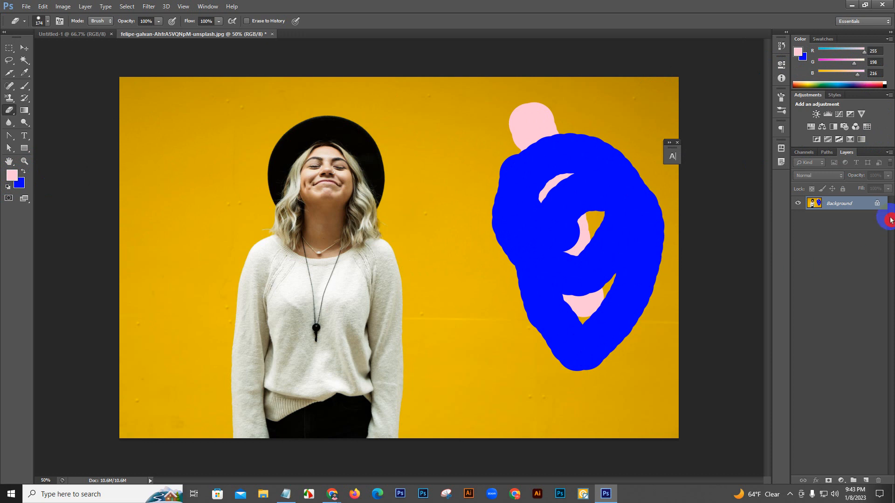
Convert the locked Background into a regular layer and erase part of the blue and pink strokes to transparency
{"action": "double_click", "coordinate": [877, 206]}
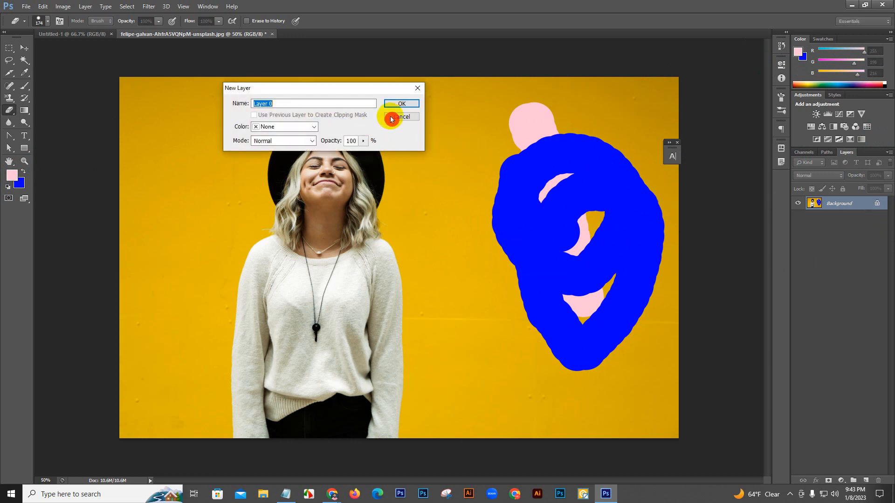
{"action": "left_click", "coordinate": [403, 102]}
{"action": "mouse_move", "coordinate": [561, 166]}
{"action": "left_mouse_down"}
{"action": "mouse_move", "coordinate": [532, 297]}
{"action": "mouse_move", "coordinate": [512, 125]}
{"action": "mouse_move", "coordinate": [563, 209]}
{"action": "mouse_move", "coordinate": [564, 164]}
{"action": "mouse_move", "coordinate": [513, 184]}
{"action": "left_mouse_up"}
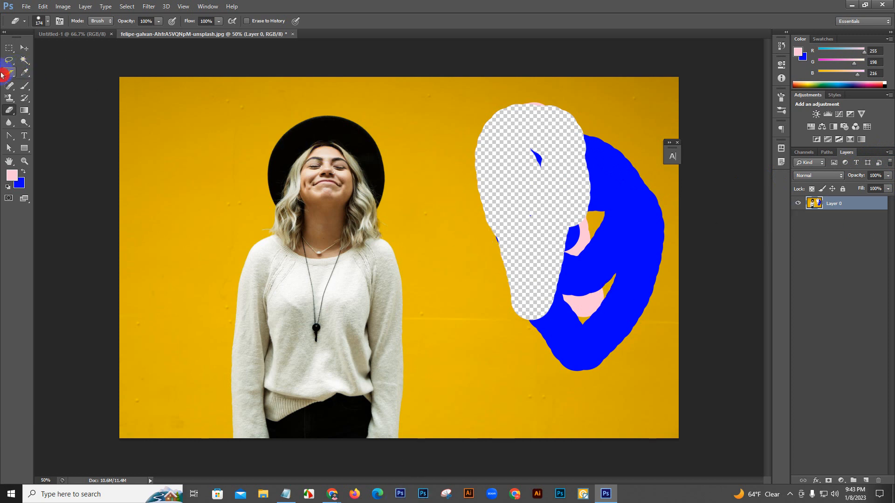
Erase the yellow wall above the woman's hat and down the wall on the side away from the blue strokes to transparency
{"action": "left_click", "coordinate": [26, 7]}
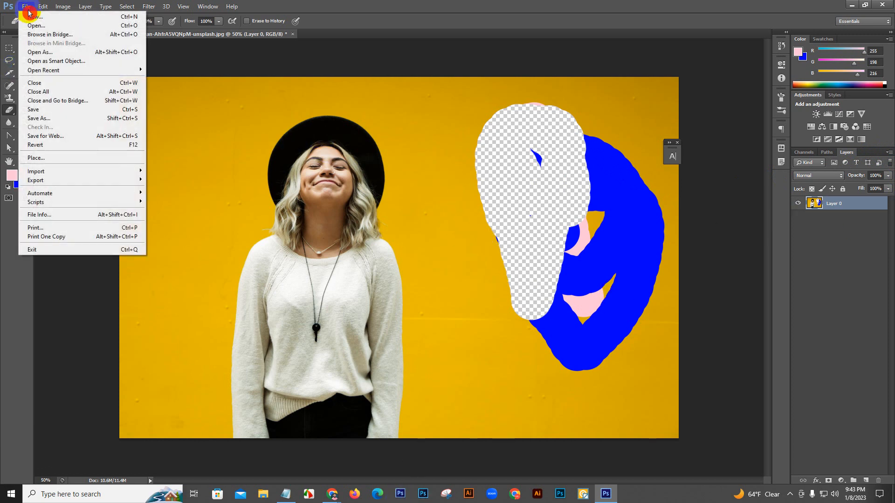
{"action": "left_click", "coordinate": [357, 99]}
{"action": "mouse_move", "coordinate": [467, 100]}
{"action": "left_mouse_down"}
{"action": "mouse_move", "coordinate": [382, 71]}
{"action": "mouse_move", "coordinate": [405, 79]}
{"action": "mouse_move", "coordinate": [125, 88]}
{"action": "mouse_move", "coordinate": [44, 102]}
{"action": "mouse_move", "coordinate": [147, 133]}
{"action": "mouse_move", "coordinate": [210, 135]}
{"action": "mouse_move", "coordinate": [162, 139]}
{"action": "mouse_move", "coordinate": [166, 156]}
{"action": "mouse_move", "coordinate": [136, 256]}
{"action": "mouse_move", "coordinate": [145, 299]}
{"action": "mouse_move", "coordinate": [121, 60]}
{"action": "mouse_move", "coordinate": [136, 277]}
{"action": "mouse_move", "coordinate": [148, 273]}
{"action": "mouse_move", "coordinate": [127, 371]}
{"action": "mouse_move", "coordinate": [126, 443]}
{"action": "mouse_move", "coordinate": [129, 270]}
{"action": "mouse_move", "coordinate": [185, 449]}
{"action": "mouse_move", "coordinate": [198, 432]}
{"action": "mouse_move", "coordinate": [194, 345]}
{"action": "mouse_move", "coordinate": [199, 386]}
{"action": "mouse_move", "coordinate": [224, 213]}
{"action": "mouse_move", "coordinate": [173, 257]}
{"action": "mouse_move", "coordinate": [152, 353]}
{"action": "left_mouse_up"}
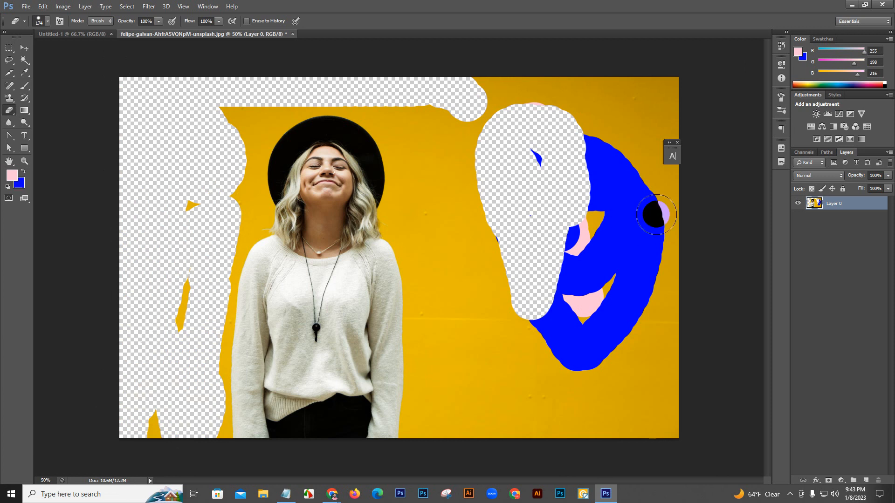
Roll the photo back through its history to the original opening snapshot, cancelling the layer conversion on the way
{"action": "left_click", "coordinate": [777, 42]}
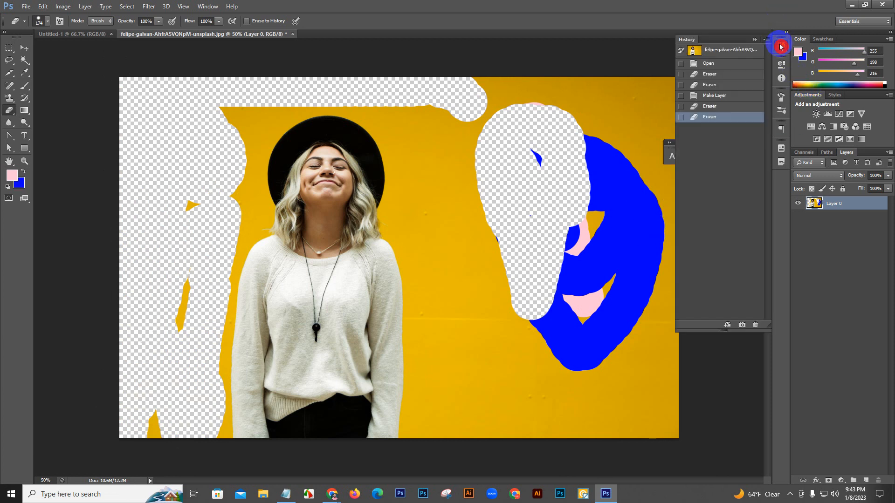
{"action": "left_click", "coordinate": [709, 74]}
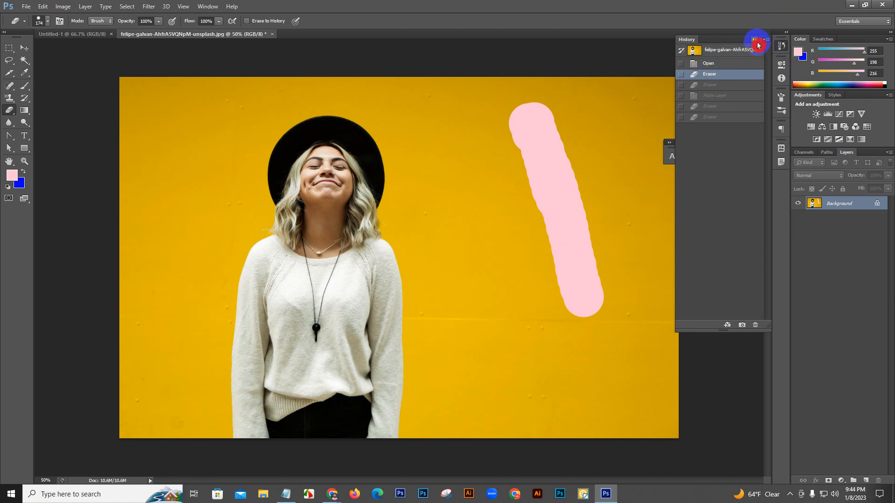
{"action": "left_click", "coordinate": [756, 40]}
{"action": "double_click", "coordinate": [876, 204]}
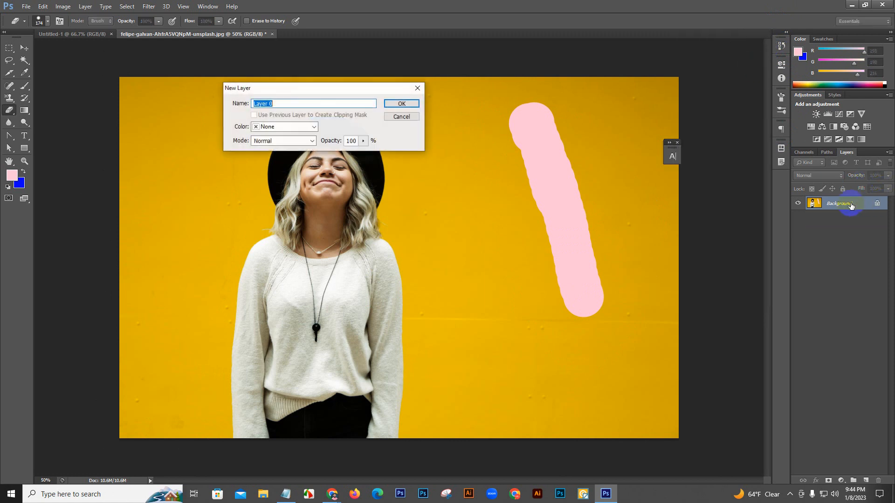
{"action": "left_click", "coordinate": [399, 116]}
{"action": "left_click", "coordinate": [781, 45]}
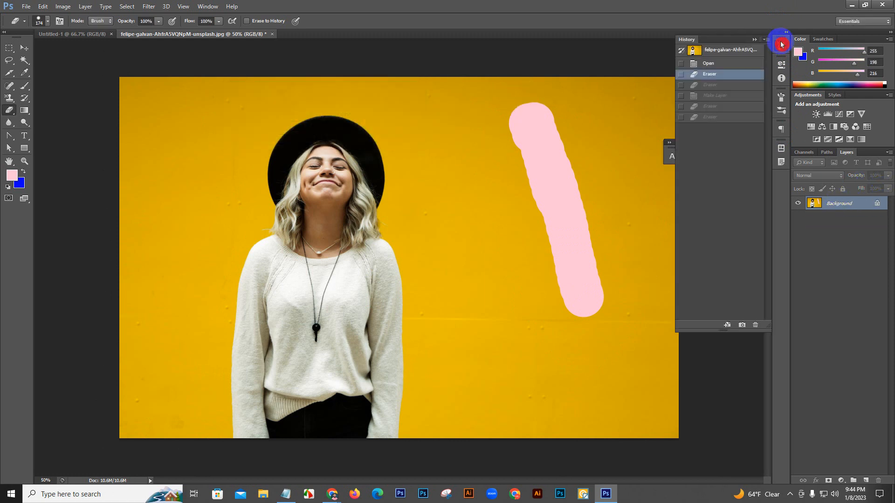
{"action": "left_click", "coordinate": [742, 51]}
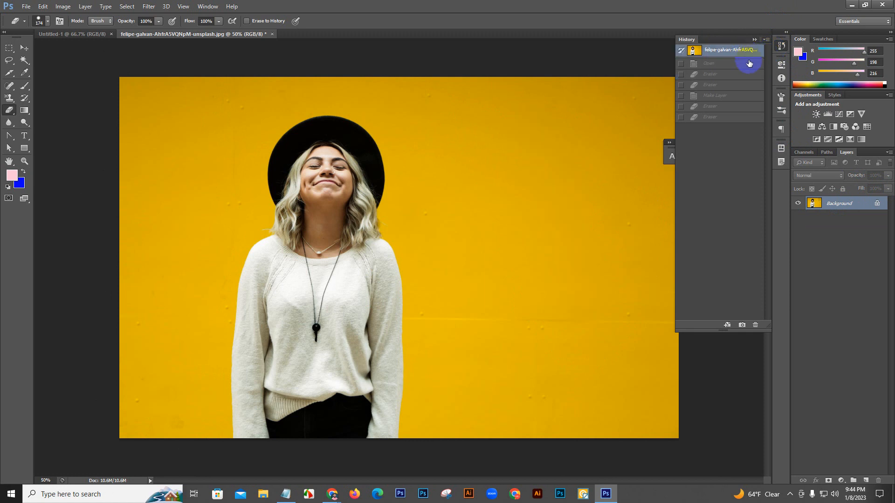
Convert the restored photo's locked Background into a regular layer with the default settings and collapse the history list
{"action": "double_click", "coordinate": [876, 205]}
{"action": "left_click", "coordinate": [399, 103]}
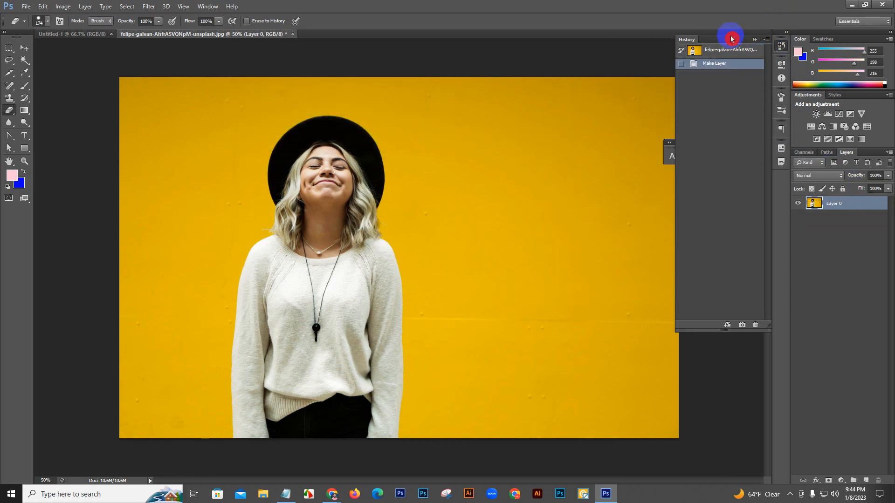
{"action": "left_click", "coordinate": [755, 39]}
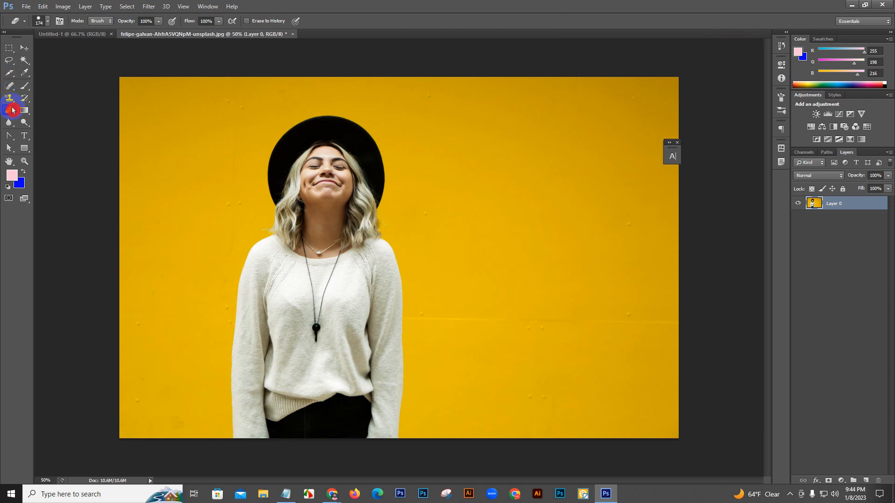
Activate the Background Eraser Tool and set its brush size to 211 px
{"action": "left_click_drag", "start_coordinate": [13, 110], "coordinate": [41, 118]}
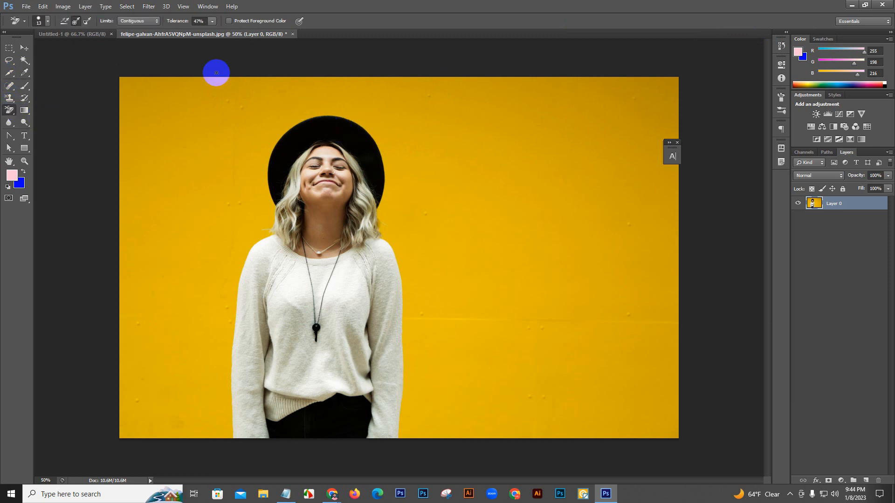
{"action": "right_click", "coordinate": [169, 101]}
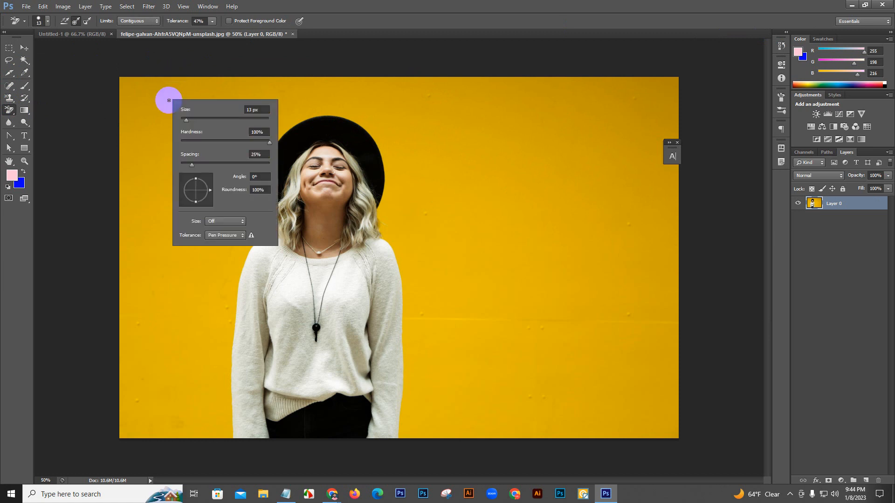
{"action": "left_click", "coordinate": [190, 120]}
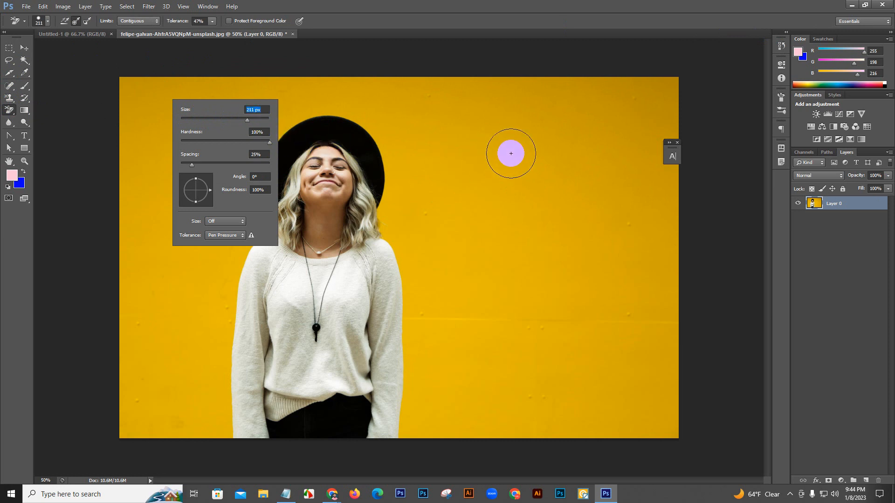
Try Background Eraser strokes on the yellow wall beside the woman's hat and undo them
{"action": "mouse_move", "coordinate": [509, 152]}
{"action": "left_mouse_down"}
{"action": "mouse_move", "coordinate": [414, 90]}
{"action": "mouse_move", "coordinate": [483, 109]}
{"action": "mouse_move", "coordinate": [597, 165]}
{"action": "mouse_move", "coordinate": [576, 138]}
{"action": "mouse_move", "coordinate": [453, 76]}
{"action": "mouse_move", "coordinate": [645, 146]}
{"action": "mouse_move", "coordinate": [607, 101]}
{"action": "mouse_move", "coordinate": [491, 84]}
{"action": "left_mouse_up"}
{"action": "mouse_move", "coordinate": [491, 125]}
{"action": "left_mouse_down"}
{"action": "mouse_move", "coordinate": [476, 121]}
{"action": "mouse_move", "coordinate": [438, 165]}
{"action": "left_mouse_up"}
{"action": "key", "text": "ctrl+z"}
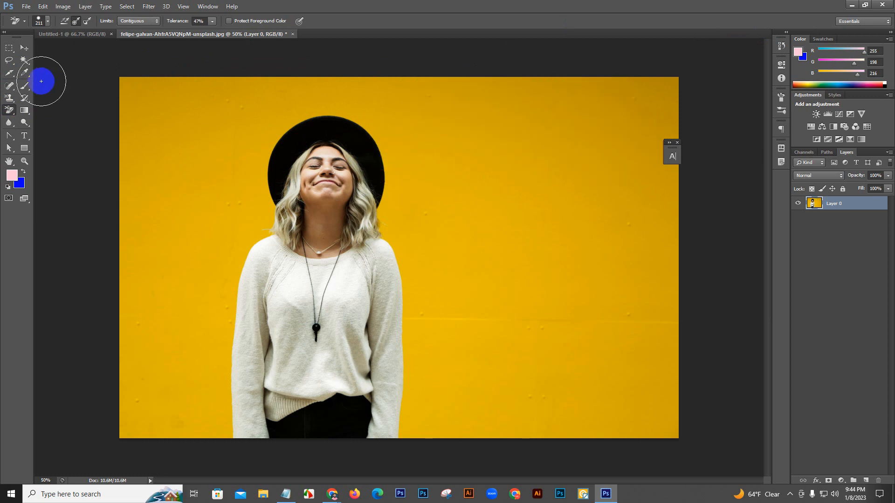
Erase the yellow wall around the woman using the Background Eraser with one-time sampling, and undo the erasing
{"action": "left_click", "coordinate": [8, 111]}
{"action": "left_click_drag", "start_coordinate": [14, 112], "coordinate": [44, 119]}
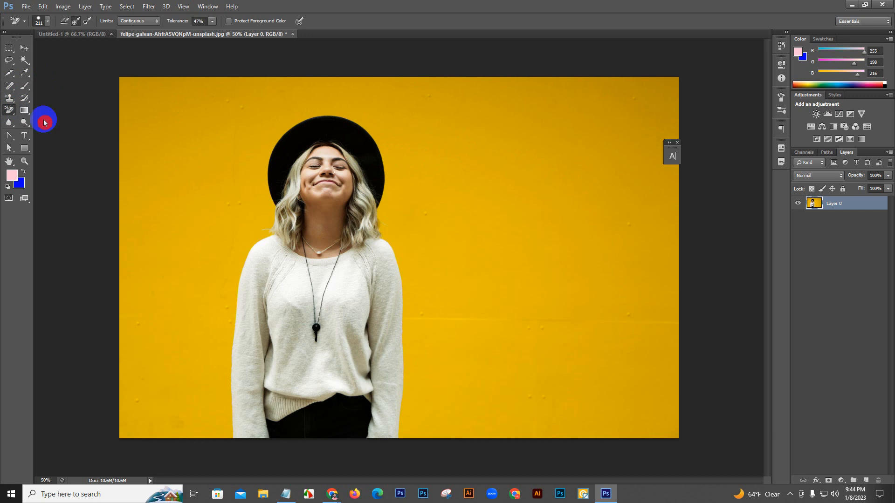
{"action": "left_click", "coordinate": [77, 22]}
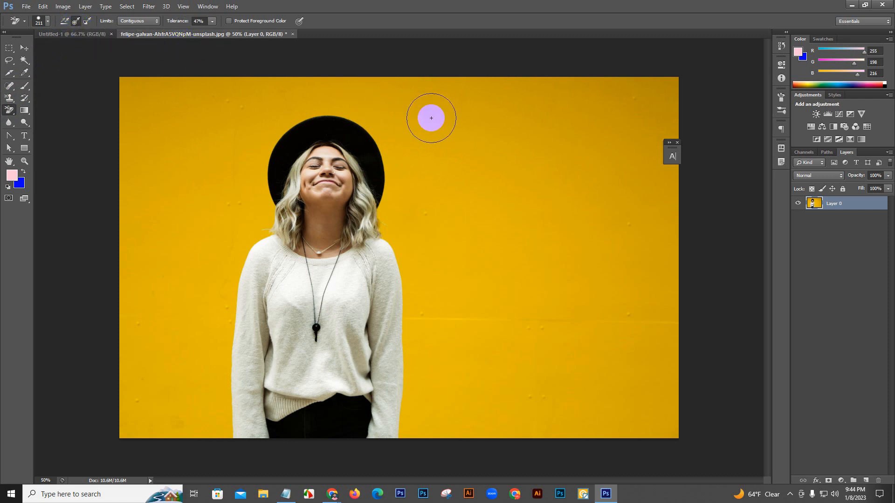
{"action": "left_click", "coordinate": [512, 139]}
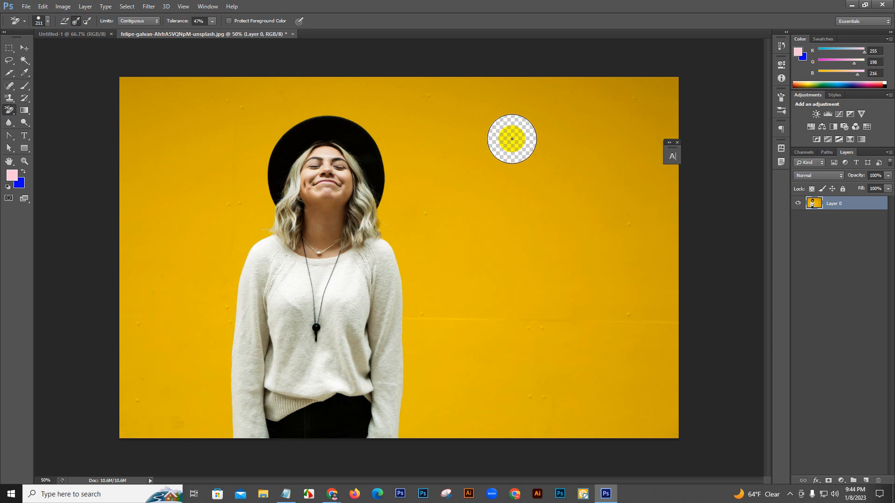
{"action": "mouse_move", "coordinate": [511, 139]}
{"action": "left_mouse_down"}
{"action": "mouse_move", "coordinate": [445, 110]}
{"action": "mouse_move", "coordinate": [364, 99]}
{"action": "mouse_move", "coordinate": [597, 139]}
{"action": "mouse_move", "coordinate": [388, 88]}
{"action": "mouse_move", "coordinate": [664, 91]}
{"action": "mouse_move", "coordinate": [323, 84]}
{"action": "mouse_move", "coordinate": [408, 83]}
{"action": "mouse_move", "coordinate": [402, 77]}
{"action": "mouse_move", "coordinate": [439, 79]}
{"action": "mouse_move", "coordinate": [353, 101]}
{"action": "mouse_move", "coordinate": [199, 98]}
{"action": "mouse_move", "coordinate": [275, 90]}
{"action": "mouse_move", "coordinate": [236, 75]}
{"action": "mouse_move", "coordinate": [155, 76]}
{"action": "mouse_move", "coordinate": [139, 109]}
{"action": "mouse_move", "coordinate": [121, 79]}
{"action": "mouse_move", "coordinate": [137, 228]}
{"action": "mouse_move", "coordinate": [139, 147]}
{"action": "mouse_move", "coordinate": [165, 172]}
{"action": "mouse_move", "coordinate": [176, 71]}
{"action": "mouse_move", "coordinate": [217, 186]}
{"action": "mouse_move", "coordinate": [243, 126]}
{"action": "mouse_move", "coordinate": [268, 129]}
{"action": "mouse_move", "coordinate": [276, 164]}
{"action": "mouse_move", "coordinate": [288, 118]}
{"action": "mouse_move", "coordinate": [352, 105]}
{"action": "mouse_move", "coordinate": [342, 109]}
{"action": "mouse_move", "coordinate": [387, 145]}
{"action": "mouse_move", "coordinate": [381, 131]}
{"action": "mouse_move", "coordinate": [458, 213]}
{"action": "mouse_move", "coordinate": [506, 215]}
{"action": "mouse_move", "coordinate": [467, 155]}
{"action": "mouse_move", "coordinate": [412, 128]}
{"action": "mouse_move", "coordinate": [457, 174]}
{"action": "mouse_move", "coordinate": [581, 223]}
{"action": "mouse_move", "coordinate": [692, 157]}
{"action": "mouse_move", "coordinate": [705, 138]}
{"action": "mouse_move", "coordinate": [668, 87]}
{"action": "mouse_move", "coordinate": [609, 151]}
{"action": "mouse_move", "coordinate": [409, 132]}
{"action": "mouse_move", "coordinate": [581, 223]}
{"action": "mouse_move", "coordinate": [703, 136]}
{"action": "mouse_move", "coordinate": [653, 92]}
{"action": "mouse_move", "coordinate": [637, 121]}
{"action": "mouse_move", "coordinate": [705, 305]}
{"action": "mouse_move", "coordinate": [605, 352]}
{"action": "mouse_move", "coordinate": [492, 279]}
{"action": "mouse_move", "coordinate": [441, 361]}
{"action": "mouse_move", "coordinate": [349, 320]}
{"action": "mouse_move", "coordinate": [274, 371]}
{"action": "mouse_move", "coordinate": [344, 474]}
{"action": "mouse_move", "coordinate": [380, 395]}
{"action": "mouse_move", "coordinate": [170, 364]}
{"action": "mouse_move", "coordinate": [281, 371]}
{"action": "mouse_move", "coordinate": [202, 202]}
{"action": "mouse_move", "coordinate": [236, 319]}
{"action": "left_mouse_up"}
{"action": "key", "text": "F12"}
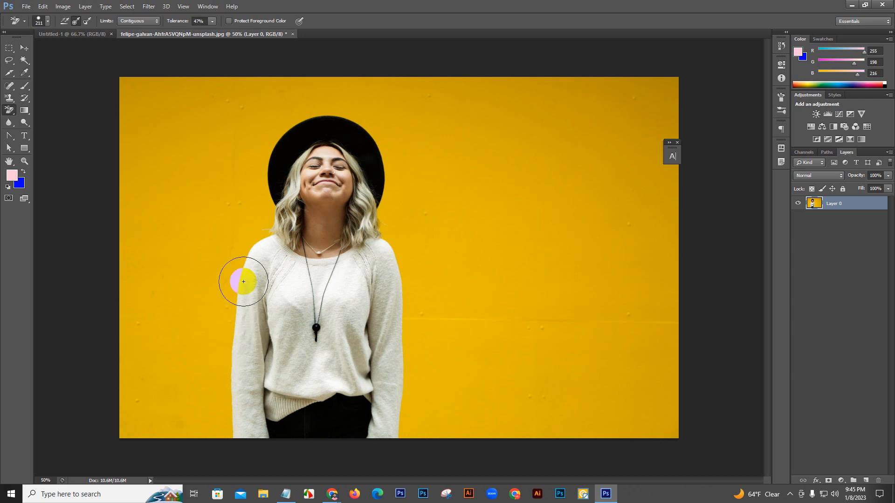
Set the Background Eraser tolerance to 100%, erase a stroke across the wall, hat and face, and undo it
{"action": "left_click_drag", "start_coordinate": [142, 36], "coordinate": [233, 21]}
{"action": "mouse_move", "coordinate": [493, 107]}
{"action": "left_mouse_down"}
{"action": "mouse_move", "coordinate": [367, 133]}
{"action": "mouse_move", "coordinate": [260, 187]}
{"action": "left_mouse_up"}
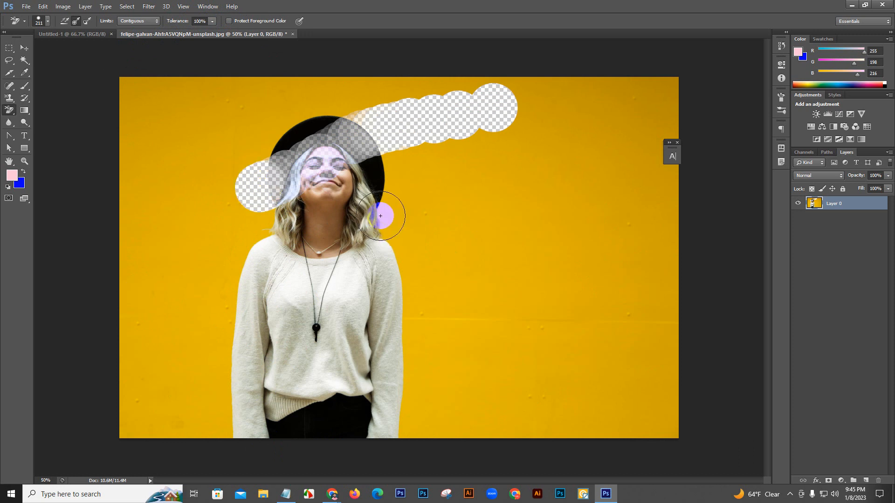
{"action": "key", "text": "ctrl+z"}
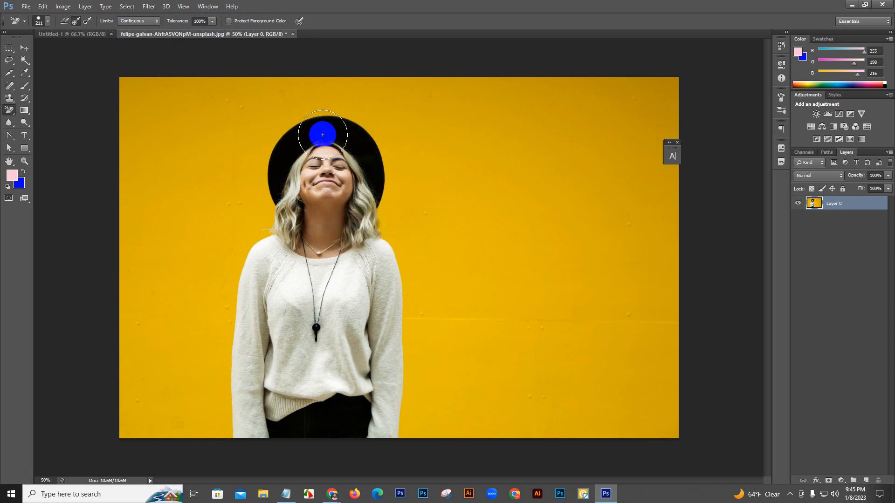
Set the Background Eraser tolerance to 47%, erase the wall around the woman's hat and hair, and undo it
{"action": "left_click", "coordinate": [212, 21]}
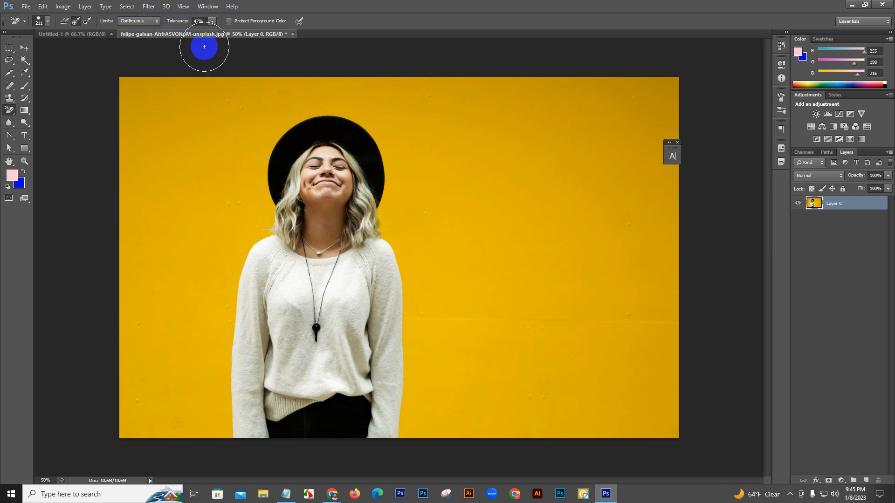
{"action": "mouse_move", "coordinate": [491, 189]}
{"action": "left_mouse_down"}
{"action": "mouse_move", "coordinate": [489, 149]}
{"action": "mouse_move", "coordinate": [394, 204]}
{"action": "mouse_move", "coordinate": [359, 140]}
{"action": "mouse_move", "coordinate": [300, 133]}
{"action": "mouse_move", "coordinate": [258, 144]}
{"action": "mouse_move", "coordinate": [240, 220]}
{"action": "mouse_move", "coordinate": [235, 172]}
{"action": "mouse_move", "coordinate": [429, 104]}
{"action": "mouse_move", "coordinate": [295, 96]}
{"action": "mouse_move", "coordinate": [274, 114]}
{"action": "mouse_move", "coordinate": [295, 139]}
{"action": "left_mouse_up"}
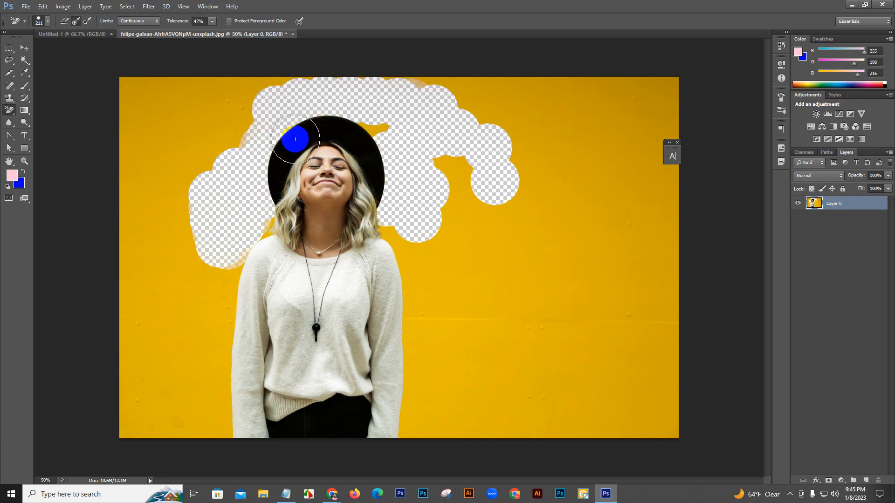
{"action": "key", "text": "ctrl+z"}
Remove the entire yellow wall around the woman using the Magic Eraser Tool with tolerance 43 and Contiguous enabled
{"action": "left_click", "coordinate": [20, 137]}
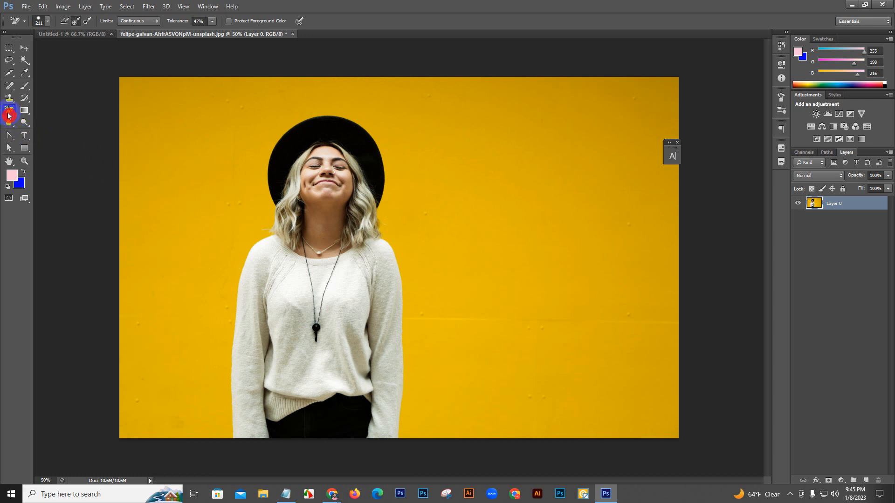
{"action": "left_click", "coordinate": [9, 115]}
{"action": "left_click_drag", "start_coordinate": [19, 119], "coordinate": [33, 129]}
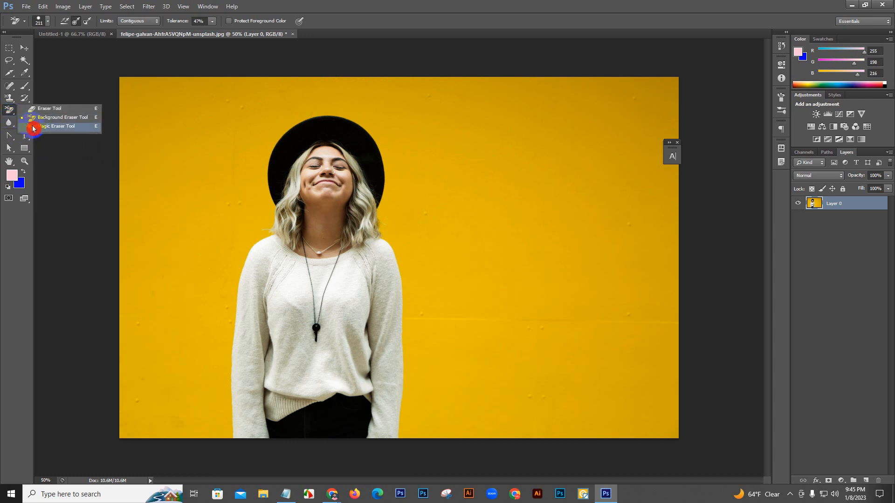
{"action": "left_click", "coordinate": [34, 129]}
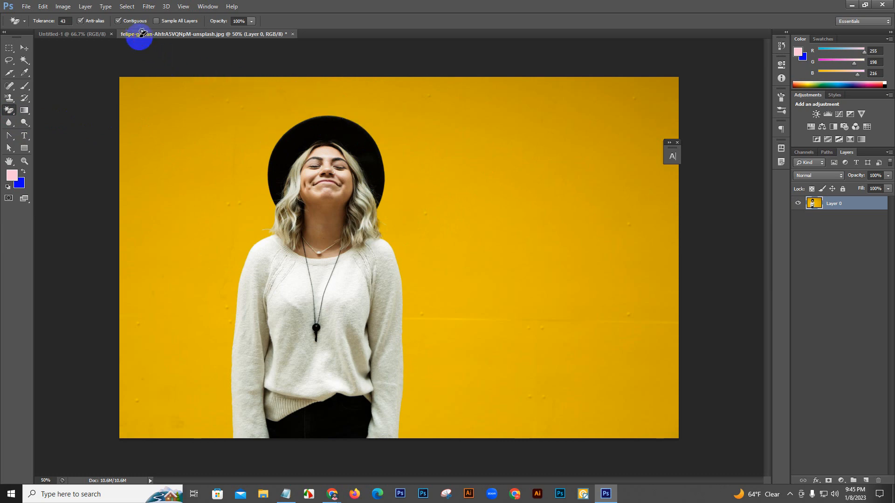
{"action": "left_click", "coordinate": [403, 114]}
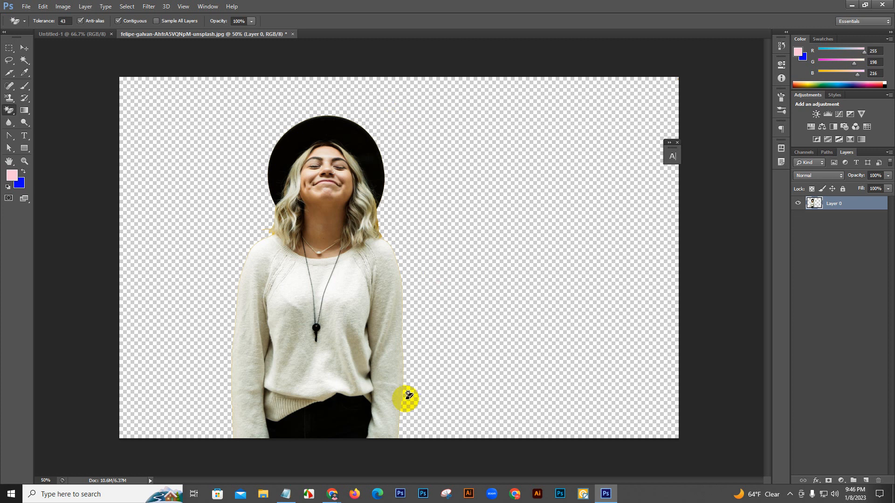
Switch to the Google Meet call, admit the waiting participant, and return to Photoshop
{"action": "mouse_move", "coordinate": [332, 494]}
{"action": "left_click", "coordinate": [293, 452]}
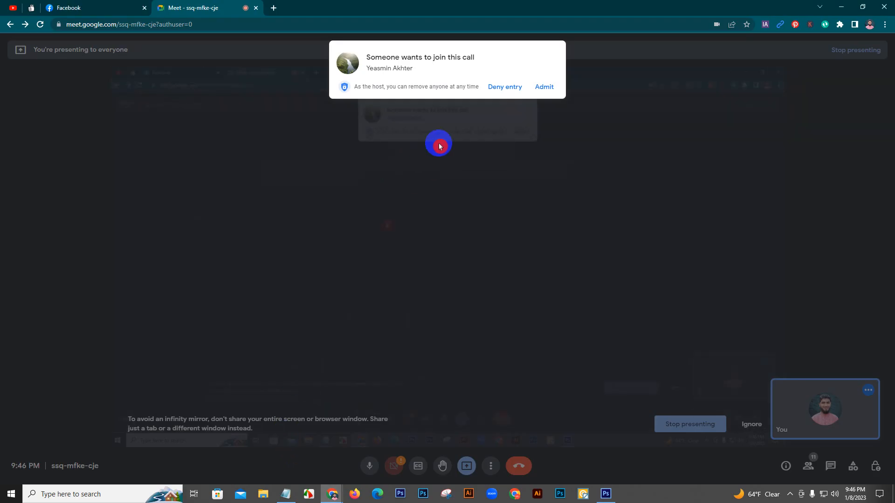
{"action": "left_click", "coordinate": [544, 87]}
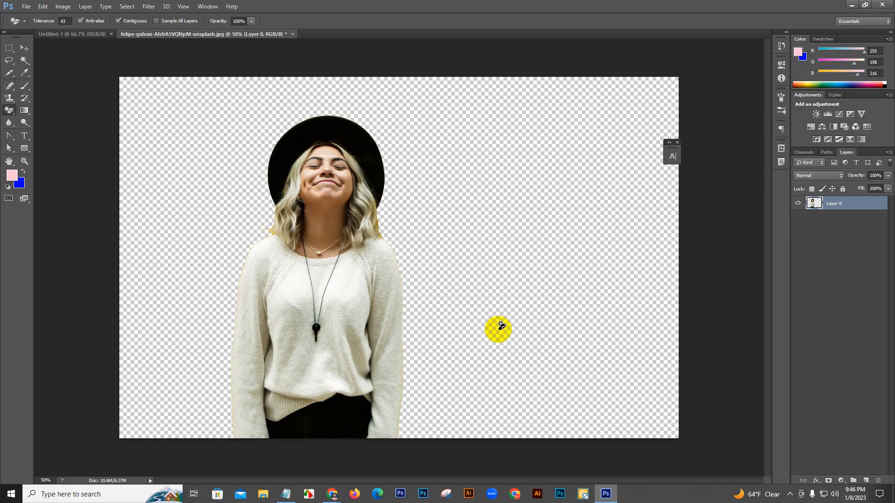
{"action": "left_click", "coordinate": [605, 494]}
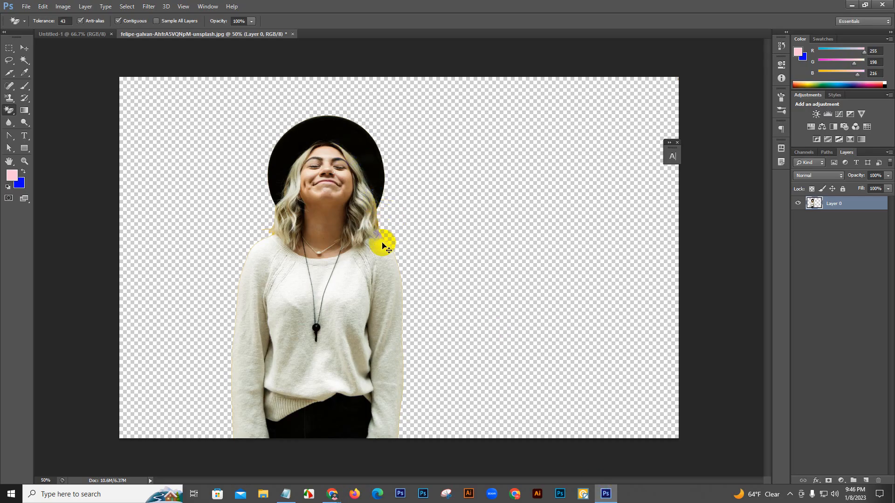
Undo the Magic Eraser's removal of the wall and activate the regular Eraser Tool
{"action": "key", "text": "ctrl+z"}
{"action": "left_click", "coordinate": [15, 116]}
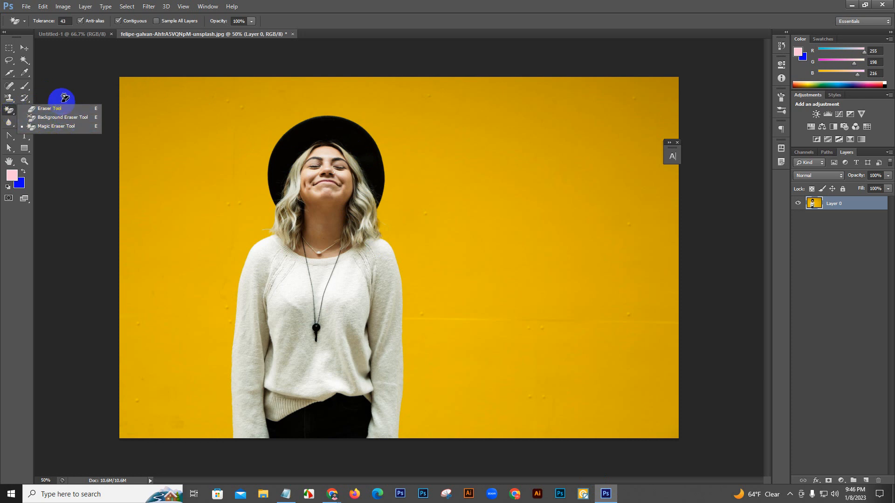
{"action": "left_click", "coordinate": [57, 110]}
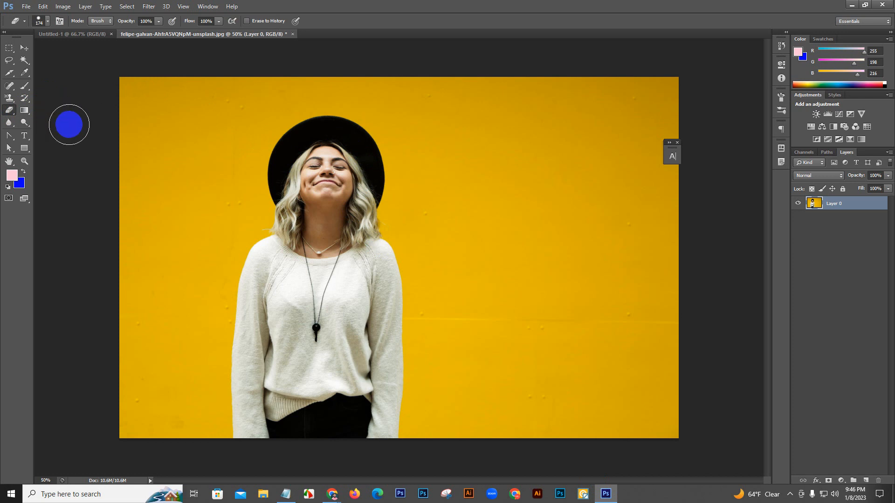
{"action": "left_click", "coordinate": [9, 115]}
{"action": "left_click", "coordinate": [11, 61]}
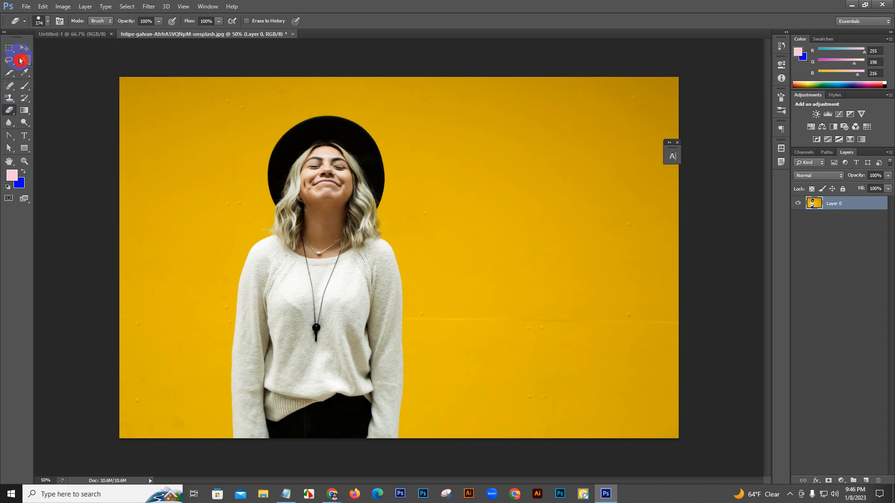
{"action": "left_click", "coordinate": [23, 52]}
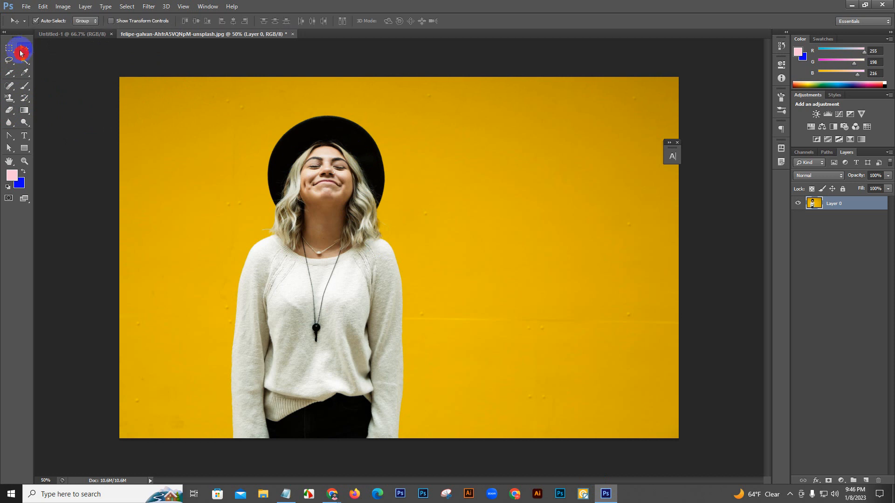
Activate the Gradient Tool, switch to the Untitled-1 document, and fill its canvas with the blue background color
{"action": "left_click", "coordinate": [29, 111]}
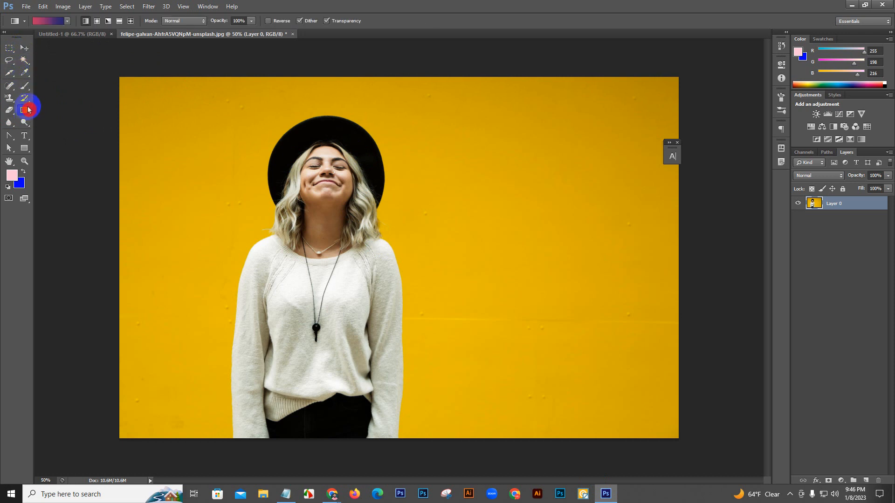
{"action": "left_click", "coordinate": [68, 33]}
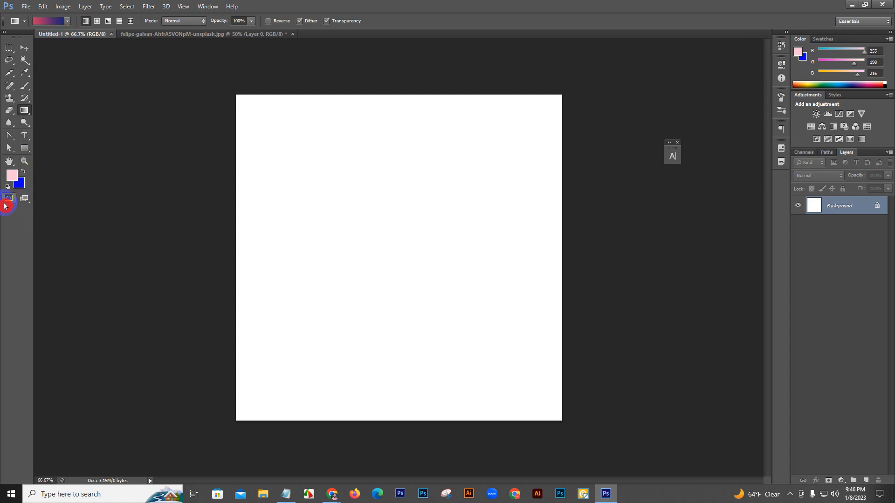
{"action": "key", "text": "ctrl+BackSpace"}
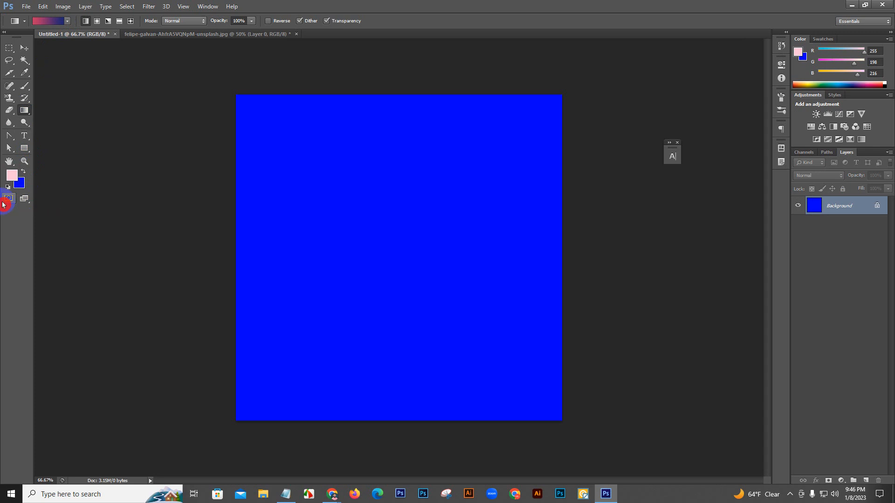
Load the Violet, Orange gradient preset for the Gradient Tool and apply it as the active gradient
{"action": "left_click", "coordinate": [41, 24]}
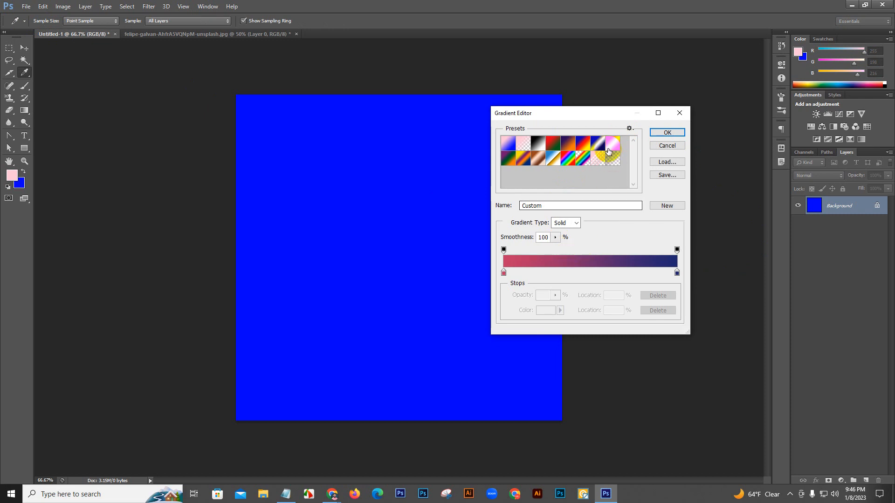
{"action": "left_click", "coordinate": [569, 143]}
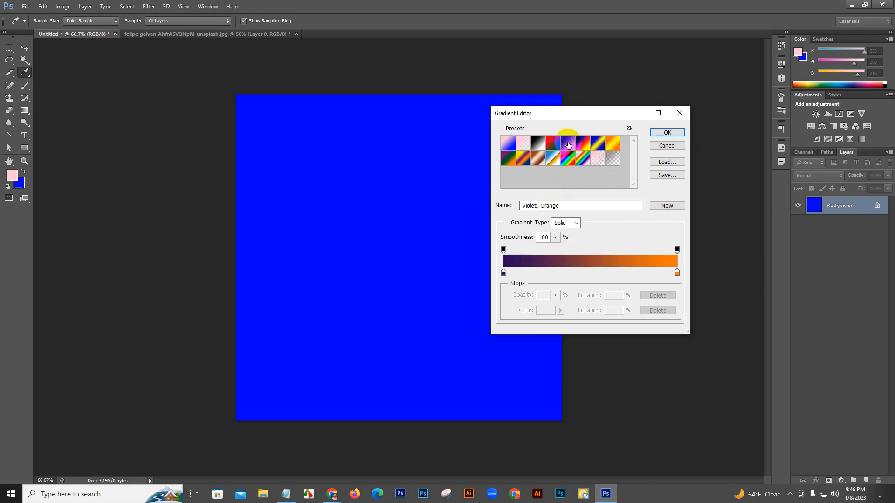
{"action": "left_click", "coordinate": [503, 274]}
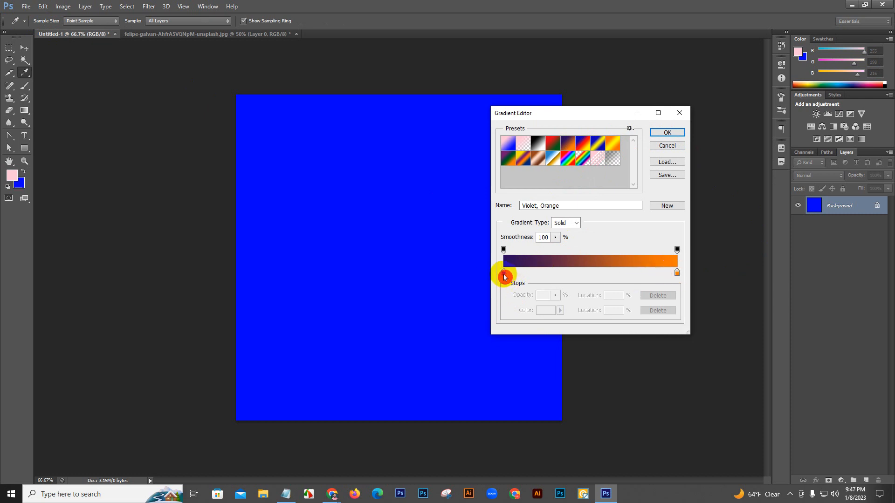
{"action": "left_click", "coordinate": [677, 271]}
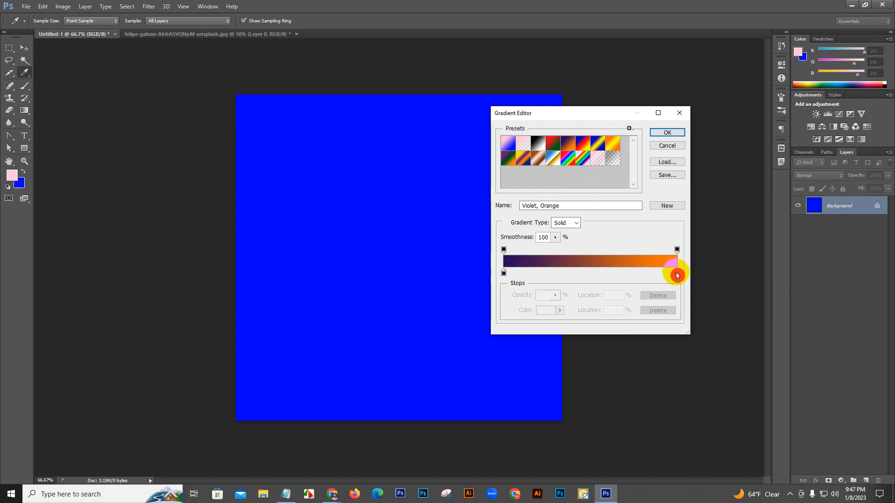
{"action": "left_click", "coordinate": [666, 133]}
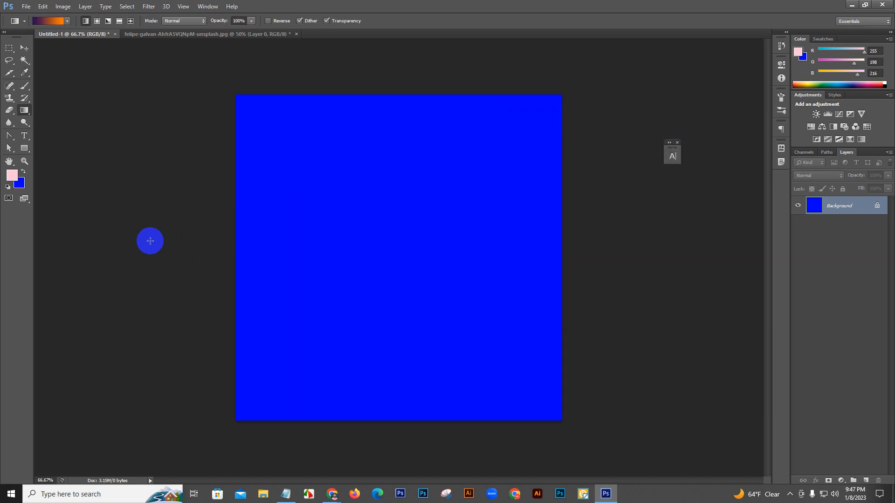
Draw violet-to-orange linear gradients over the canvas, first horizontally and then diagonally in both directions, ending with orange toward the upper-right corner
{"action": "left_click_drag", "start_coordinate": [213, 232], "coordinate": [536, 233]}
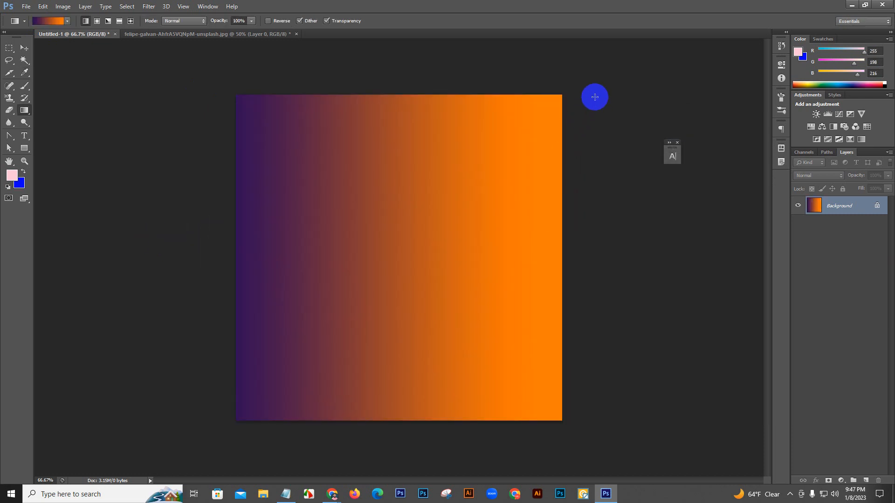
{"action": "left_click_drag", "start_coordinate": [594, 97], "coordinate": [322, 330]}
{"action": "left_click_drag", "start_coordinate": [167, 392], "coordinate": [529, 138]}
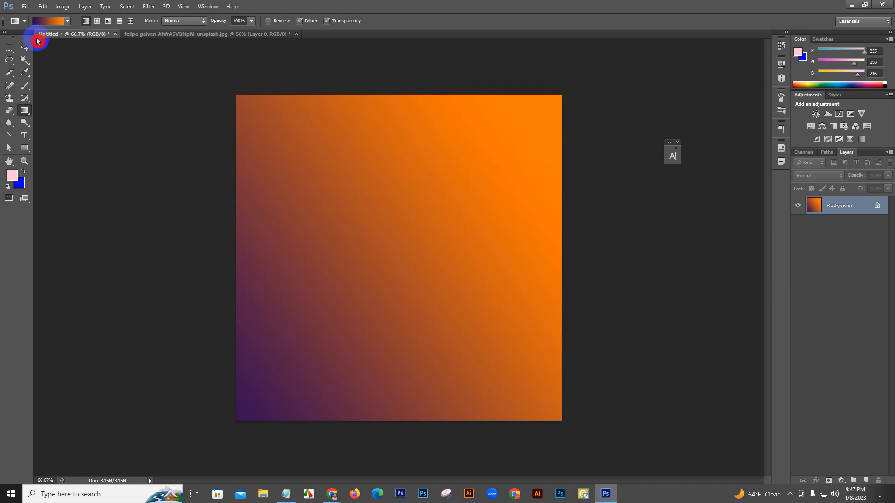
Edit the violet-orange gradient and set its starting color stop to a bright blue-violet, #4d49ff
{"action": "left_click", "coordinate": [50, 22]}
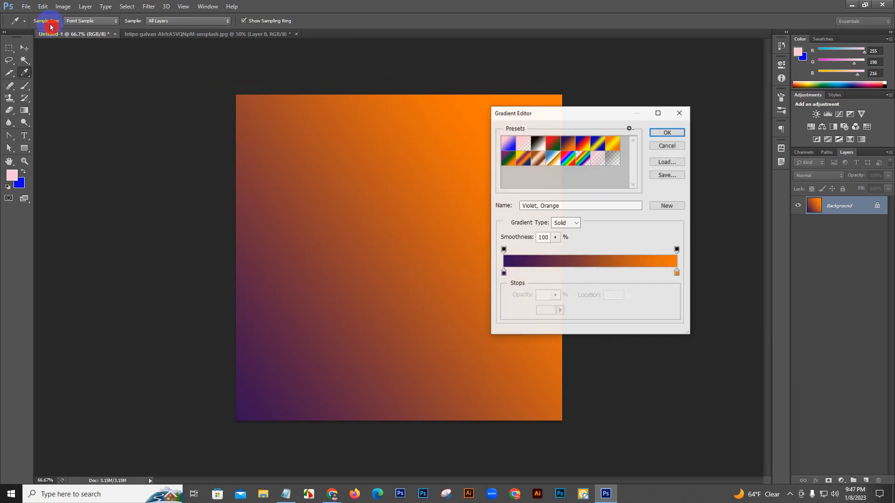
{"action": "double_click", "coordinate": [503, 275]}
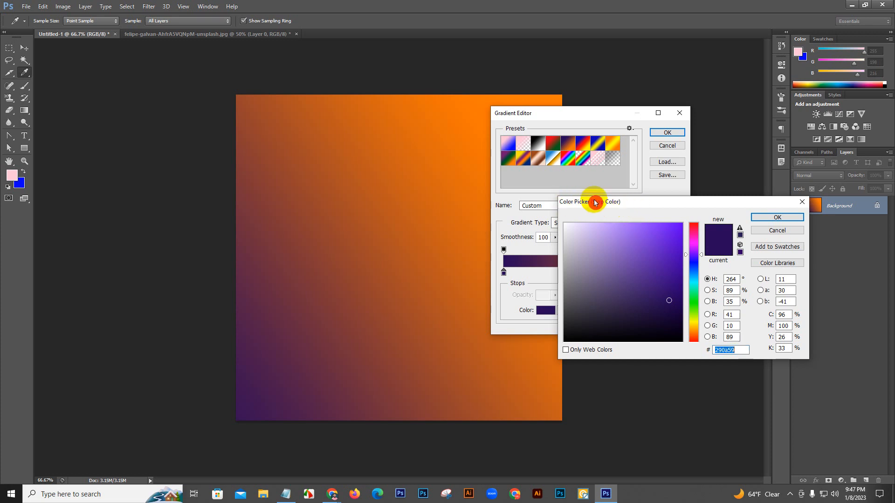
{"action": "left_click_drag", "start_coordinate": [597, 202], "coordinate": [426, 185]}
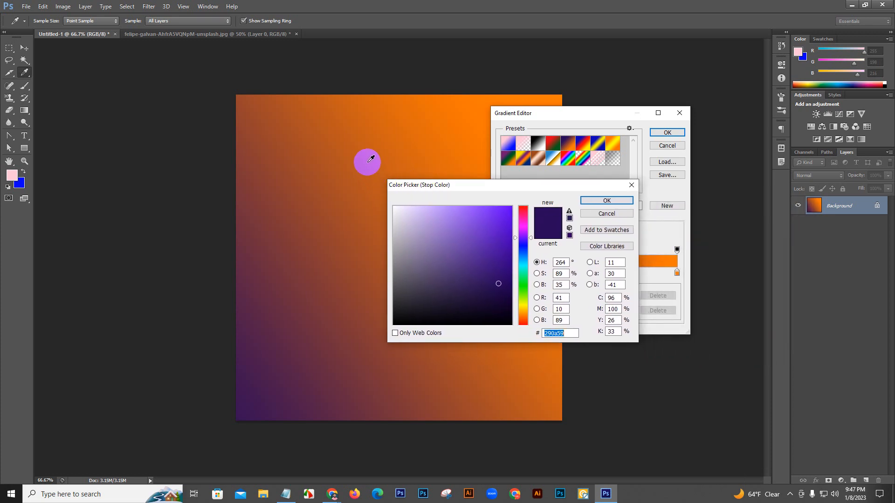
{"action": "left_click_drag", "start_coordinate": [370, 159], "coordinate": [308, 297]}
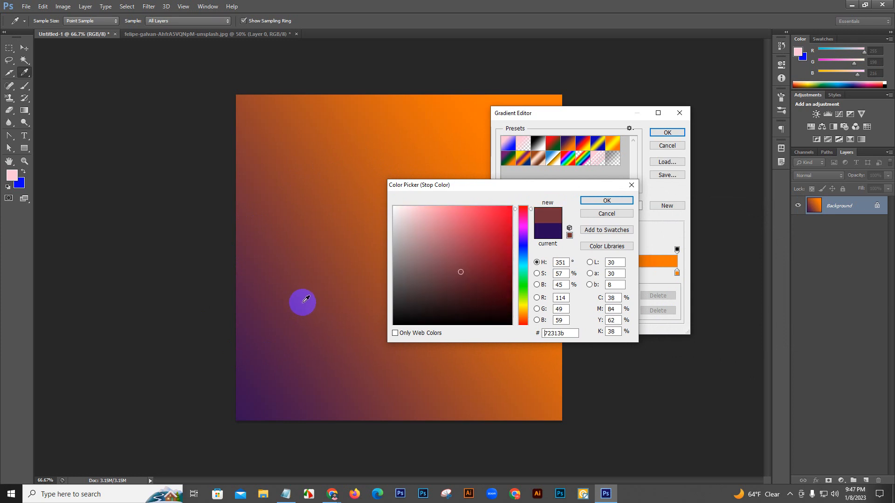
{"action": "left_click", "coordinate": [523, 253]}
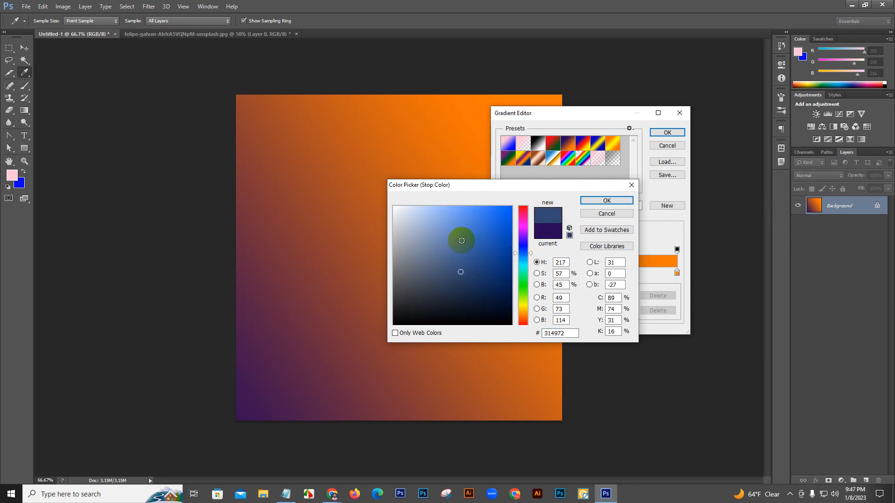
{"action": "left_click", "coordinate": [462, 231]}
{"action": "left_click", "coordinate": [523, 245]}
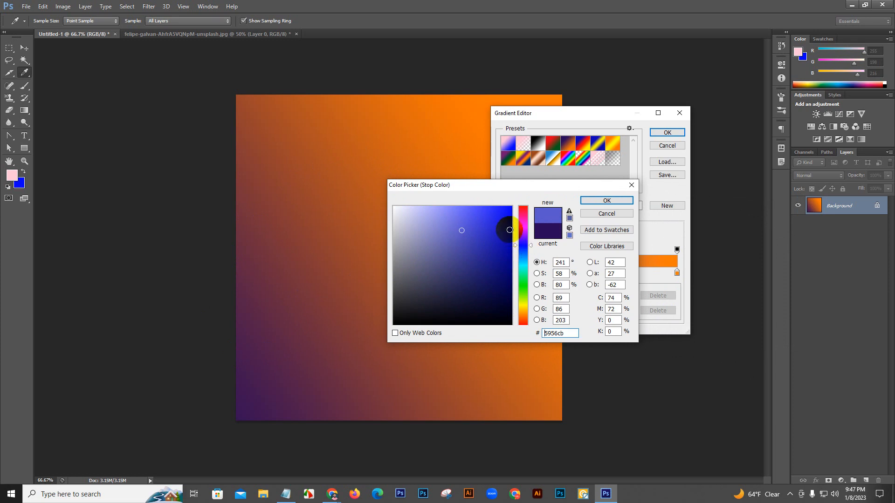
{"action": "mouse_move", "coordinate": [509, 230]}
{"action": "left_mouse_down"}
{"action": "mouse_move", "coordinate": [510, 212]}
{"action": "mouse_move", "coordinate": [477, 184]}
{"action": "left_mouse_up"}
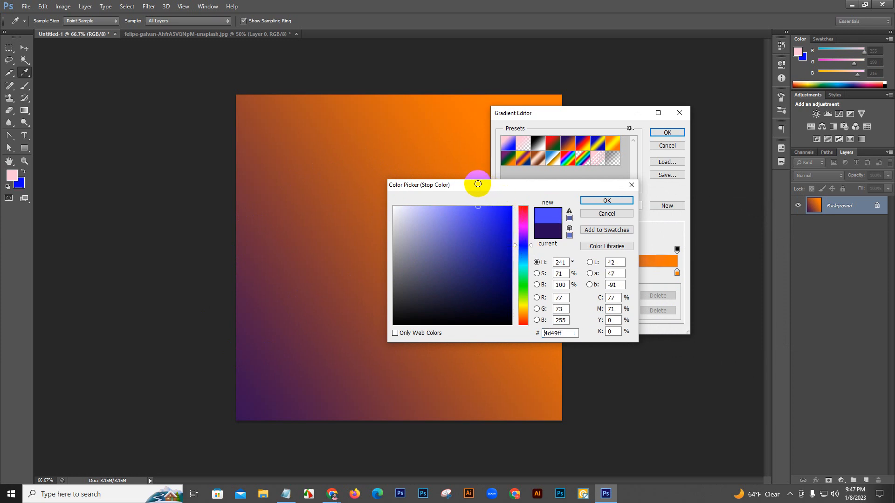
{"action": "left_click", "coordinate": [596, 201]}
Change the gradient's orange end stop to bright cyan and accept the edited gradient
{"action": "left_click", "coordinate": [677, 272]}
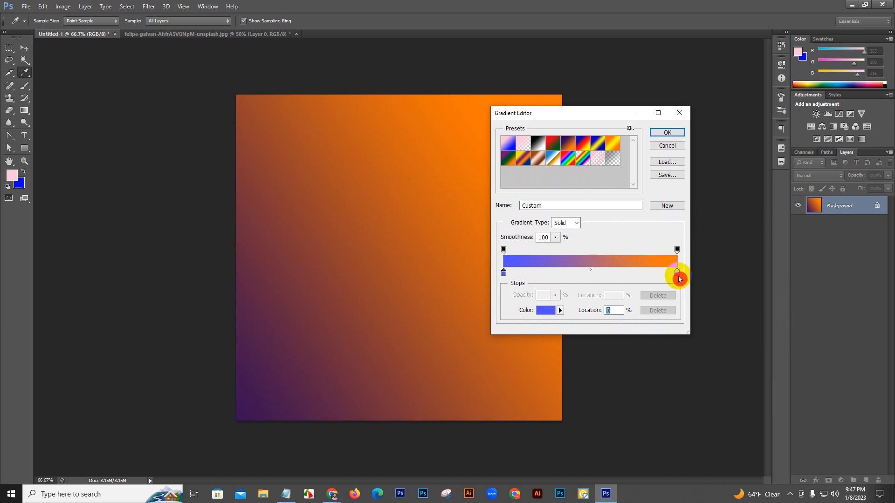
{"action": "double_click", "coordinate": [677, 274]}
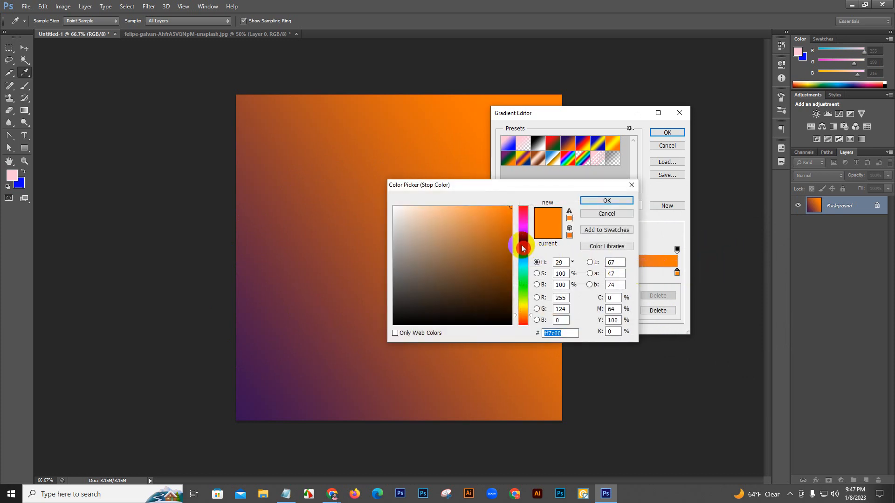
{"action": "left_click_drag", "start_coordinate": [521, 241], "coordinate": [520, 263]}
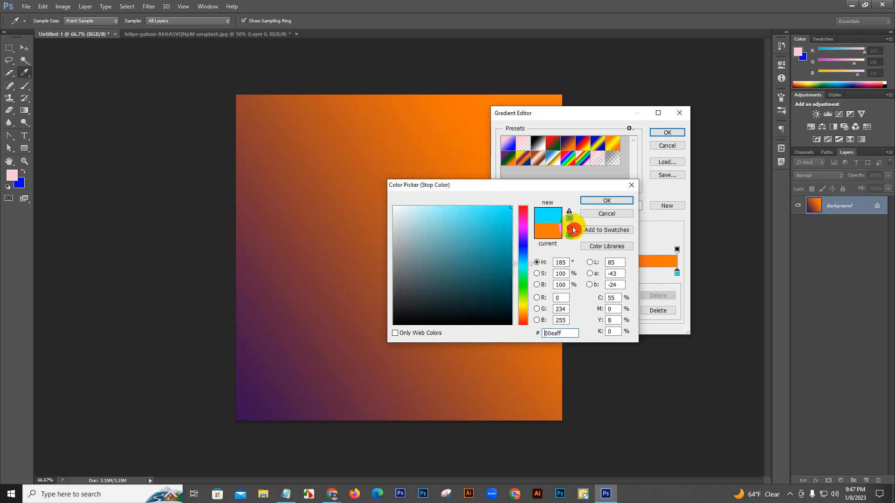
{"action": "left_click", "coordinate": [619, 200]}
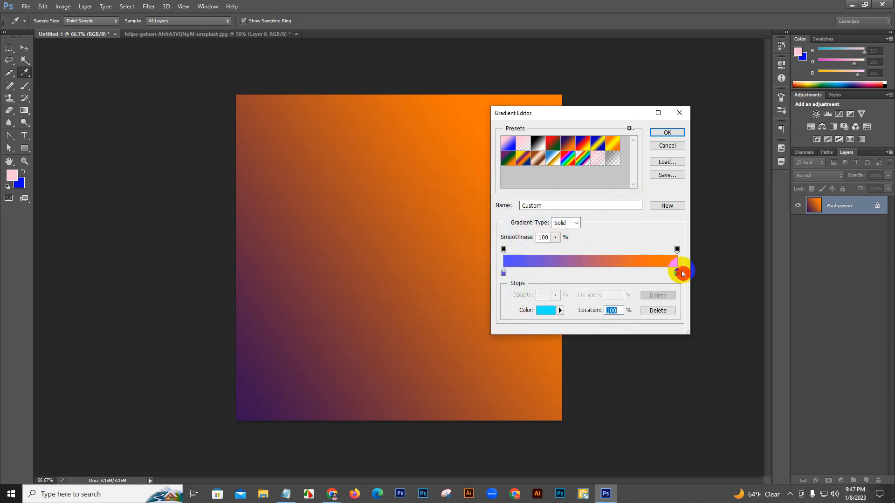
{"action": "left_click_drag", "start_coordinate": [678, 273], "coordinate": [662, 291]}
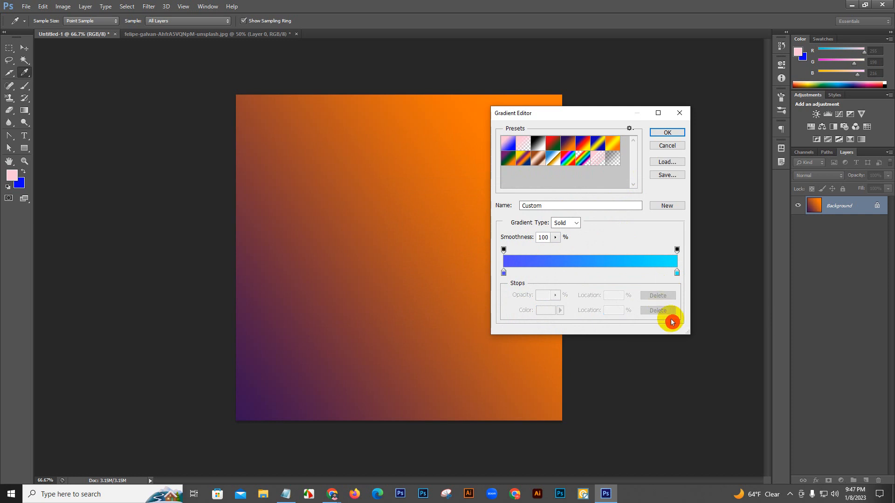
{"action": "left_click", "coordinate": [672, 136]}
Fill the canvas with blue-to-cyan linear gradients at two angles, and replace them with a radial gradient spreading from near the center
{"action": "left_click_drag", "start_coordinate": [241, 260], "coordinate": [573, 275]}
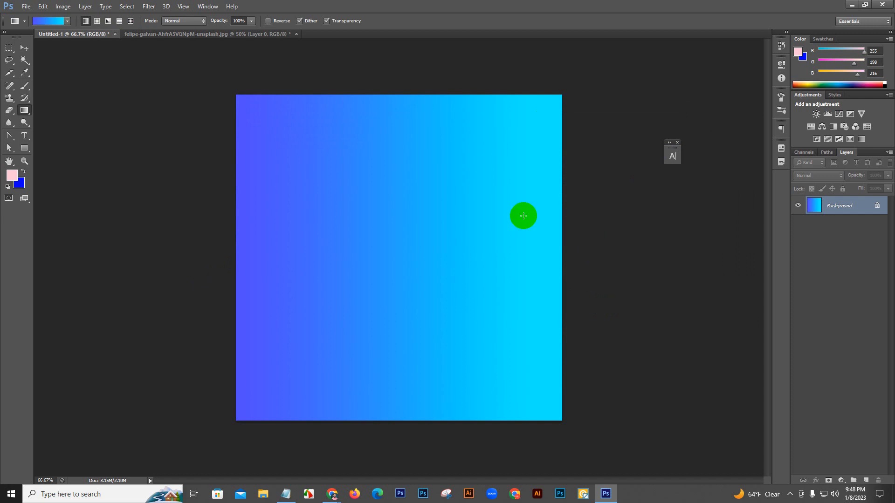
{"action": "left_click_drag", "start_coordinate": [523, 216], "coordinate": [317, 278]}
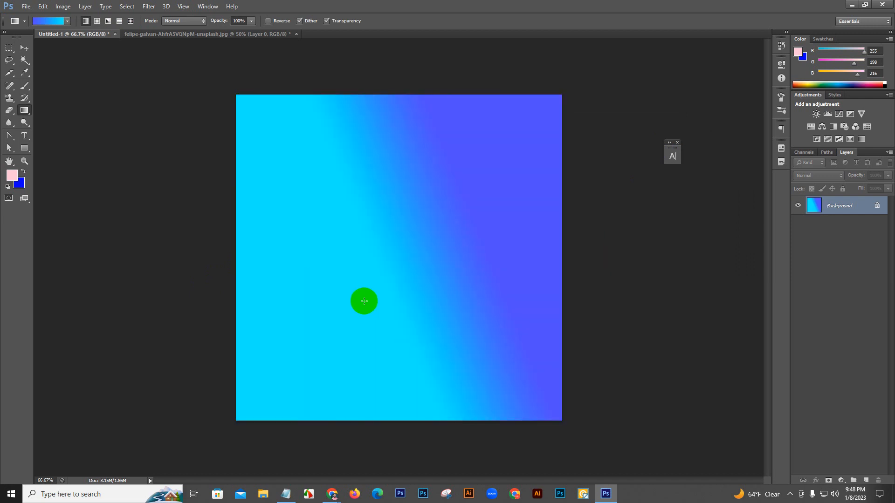
{"action": "left_click", "coordinate": [95, 22]}
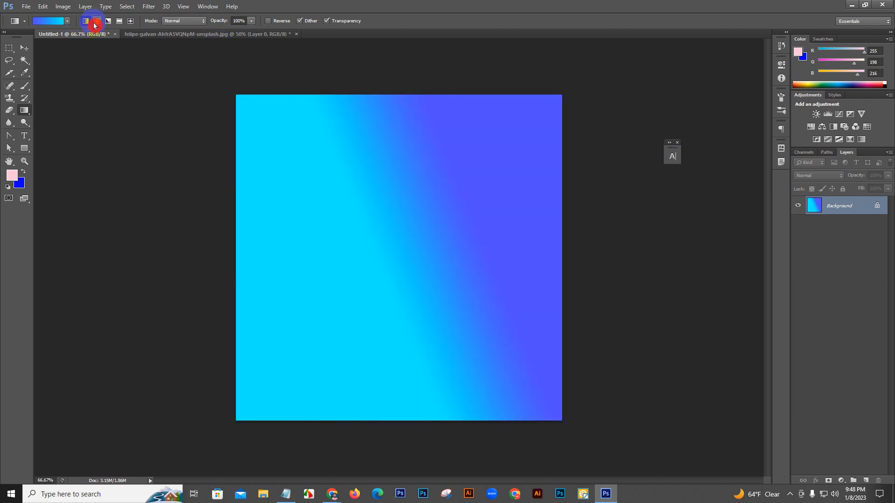
{"action": "left_click", "coordinate": [97, 22]}
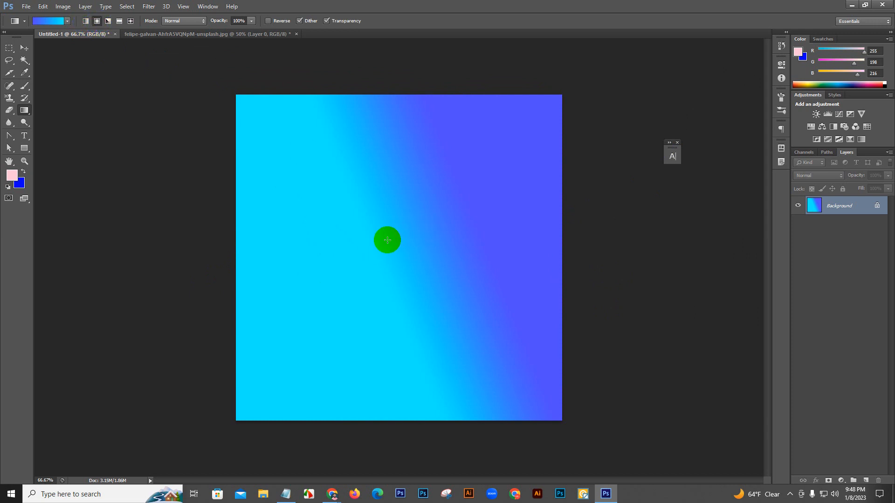
{"action": "left_click_drag", "start_coordinate": [380, 249], "coordinate": [566, 240]}
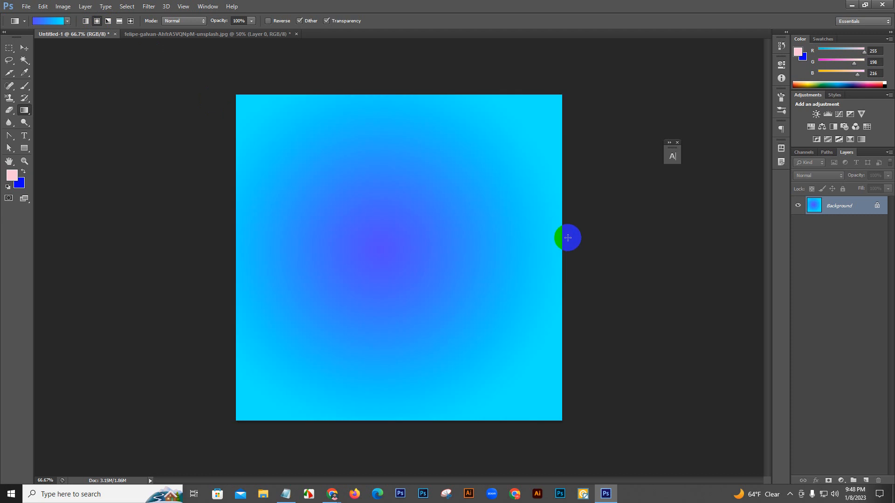
Fill the canvas with an angle gradient between opposite corners, then with a reflected gradient running upward from near the center
{"action": "left_click", "coordinate": [108, 20]}
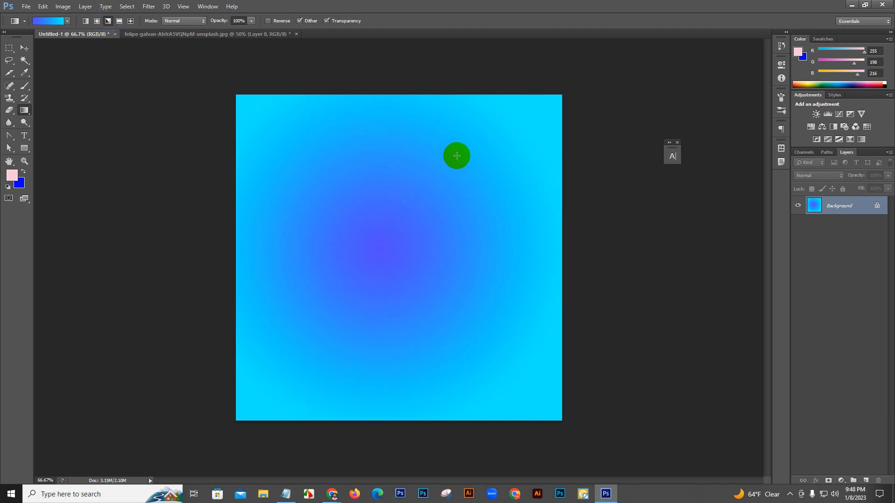
{"action": "left_click_drag", "start_coordinate": [566, 94], "coordinate": [234, 380]}
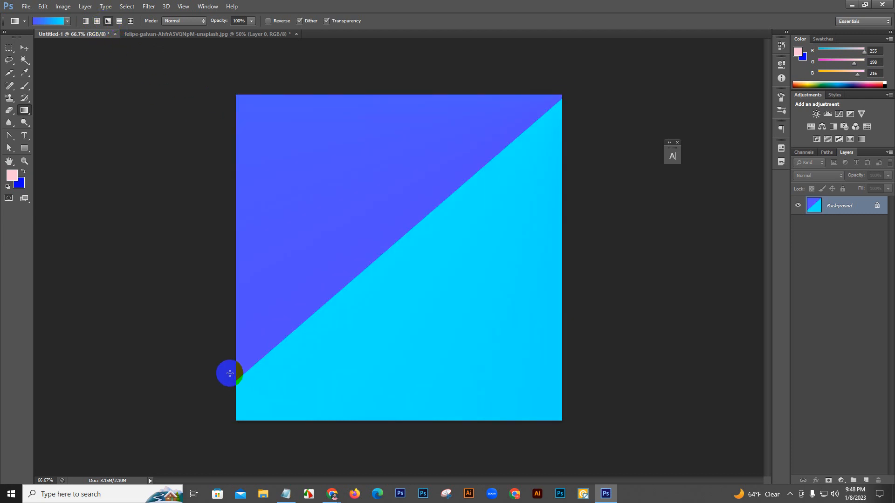
{"action": "left_click", "coordinate": [119, 21]}
{"action": "left_click_drag", "start_coordinate": [417, 245], "coordinate": [416, 156]}
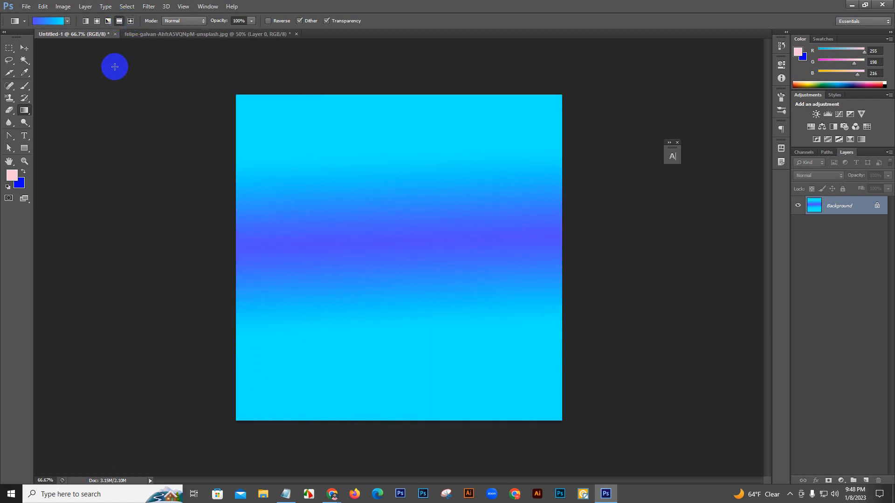
Switch to the diamond gradient style and draw a small blue diamond near the center of the canvas
{"action": "left_click", "coordinate": [110, 23]}
{"action": "left_click", "coordinate": [130, 21]}
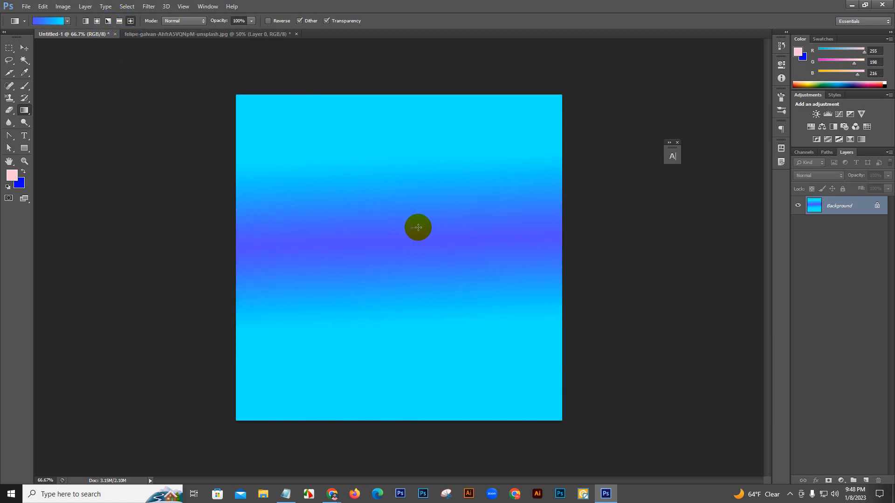
{"action": "left_click_drag", "start_coordinate": [411, 229], "coordinate": [440, 229]}
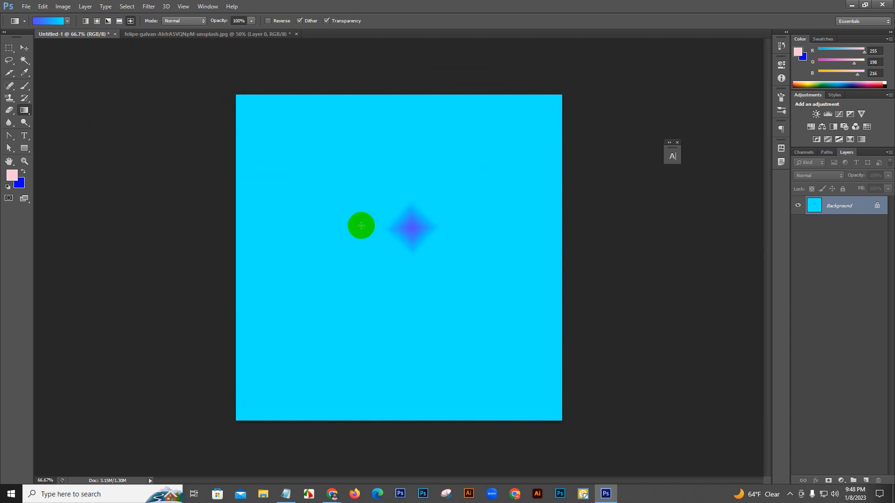
Return to the linear gradient style and fill the canvas horizontally from blue-violet to cyan
{"action": "left_click", "coordinate": [73, 26]}
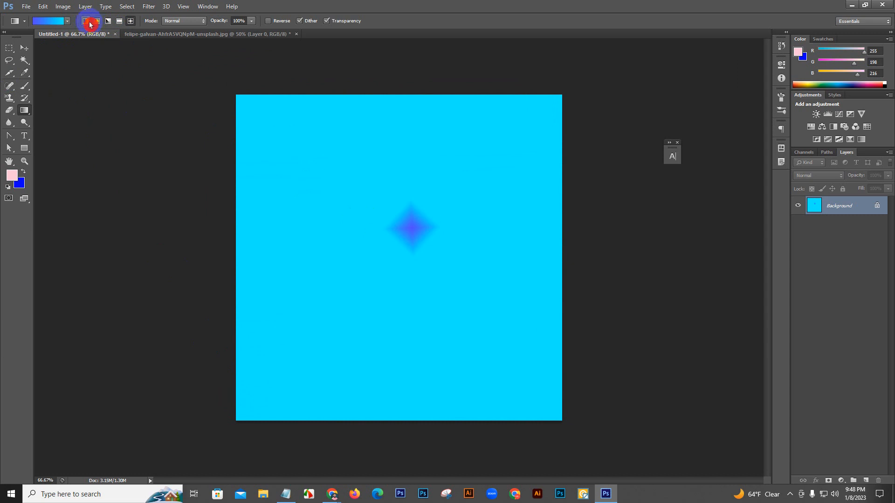
{"action": "left_click", "coordinate": [85, 24]}
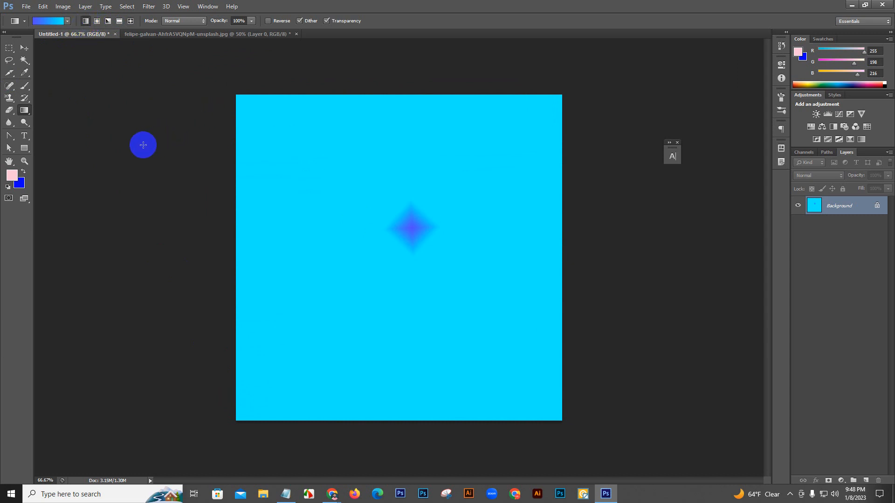
{"action": "left_click_drag", "start_coordinate": [309, 194], "coordinate": [543, 204]}
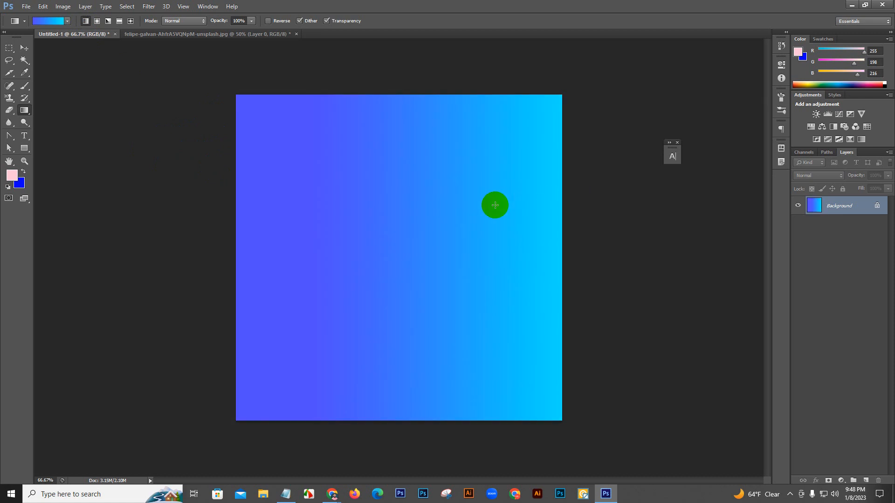
Add a pinkish-red color stop at 47% to the blue-to-cyan gradient and fill the canvas horizontally with the result
{"action": "key", "text": "i"}
{"action": "left_click", "coordinate": [52, 24]}
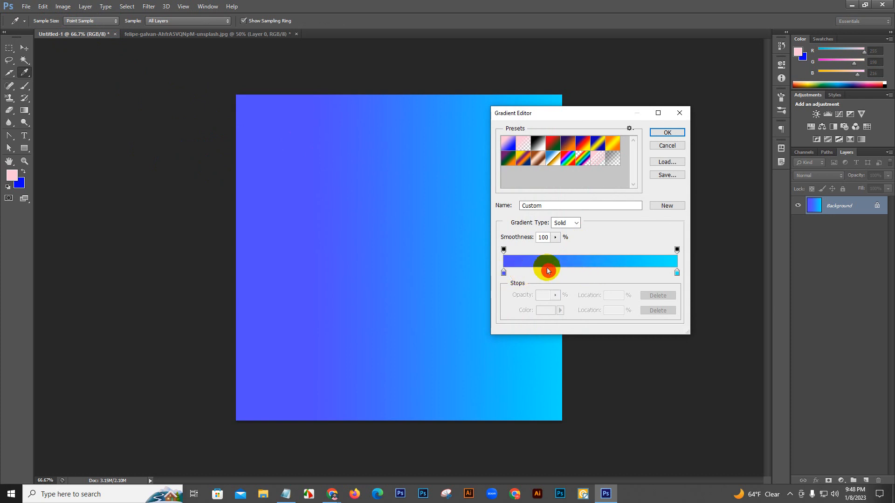
{"action": "left_click", "coordinate": [585, 273]}
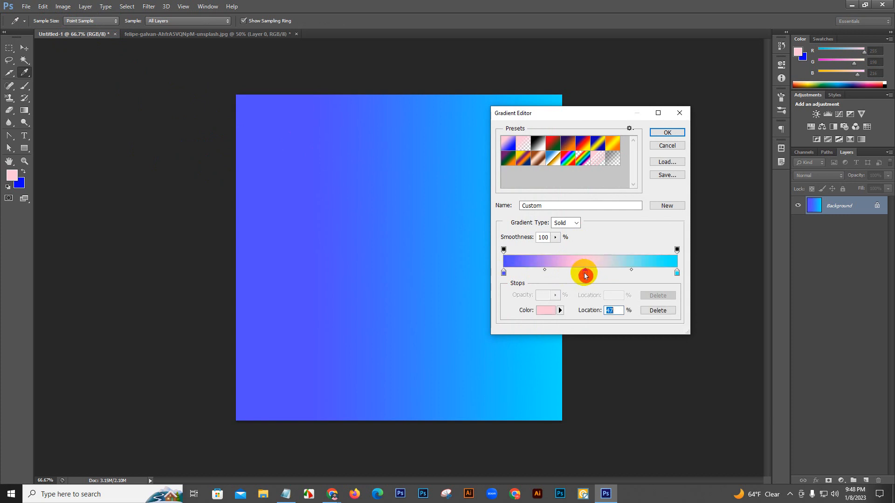
{"action": "double_click", "coordinate": [585, 273]}
{"action": "left_click_drag", "start_coordinate": [496, 229], "coordinate": [524, 196]}
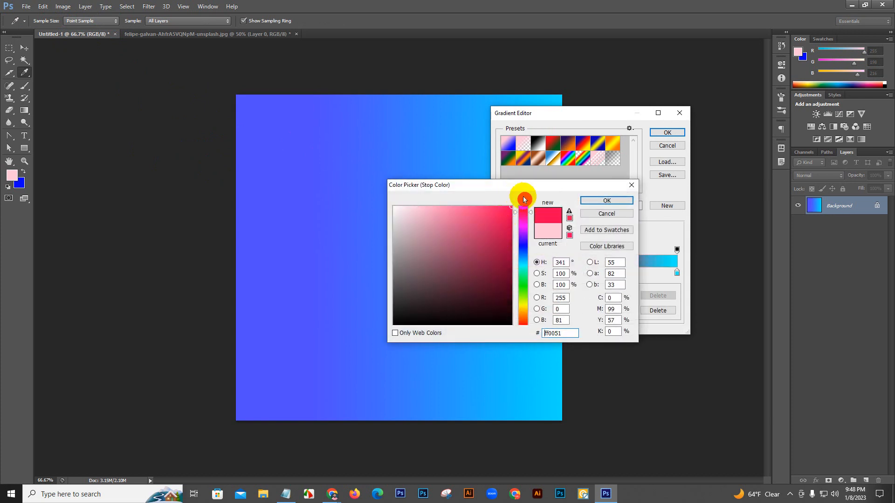
{"action": "left_click", "coordinate": [602, 200]}
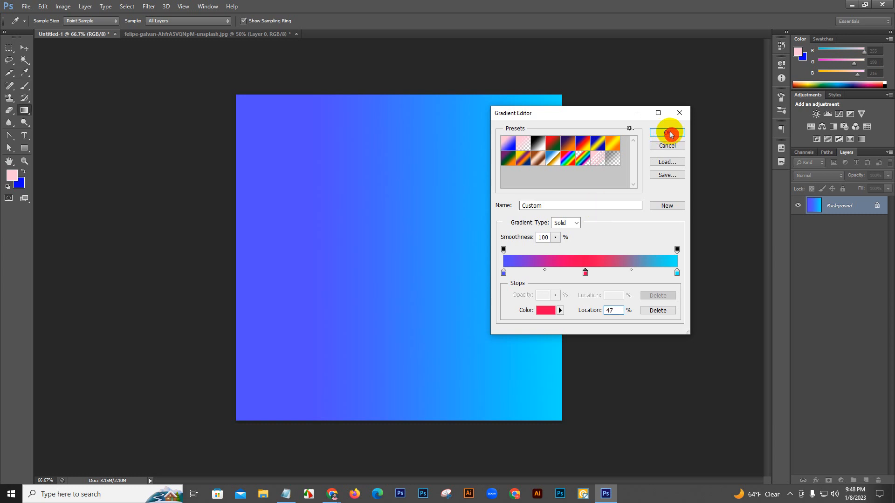
{"action": "left_click", "coordinate": [670, 134]}
{"action": "left_click_drag", "start_coordinate": [226, 225], "coordinate": [525, 212]}
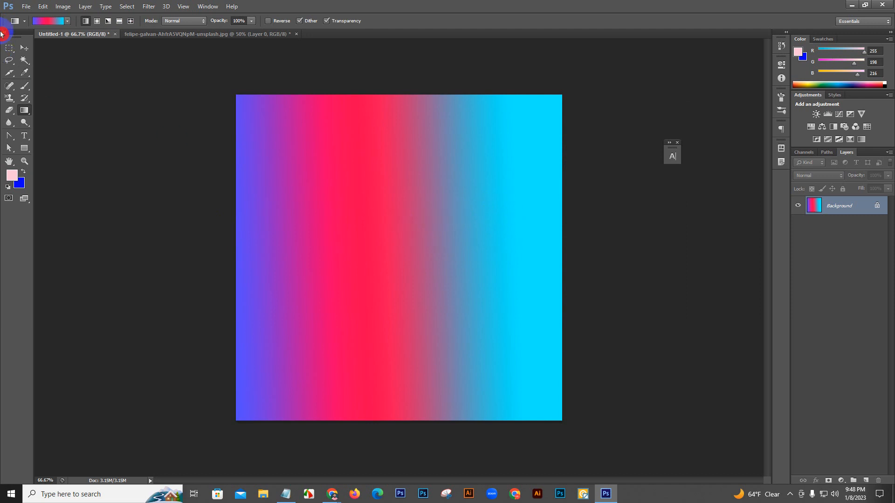
{"action": "left_click", "coordinate": [39, 6]}
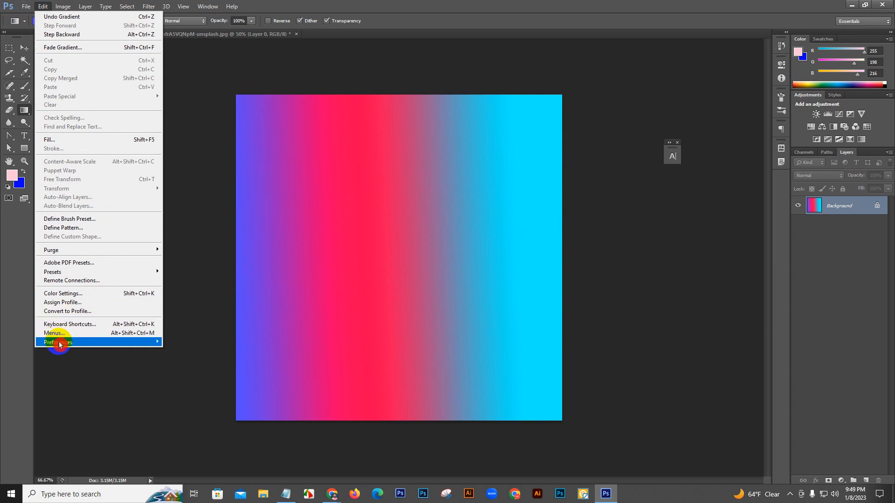
{"action": "mouse_move", "coordinate": [60, 342]}
{"action": "left_click", "coordinate": [172, 345]}
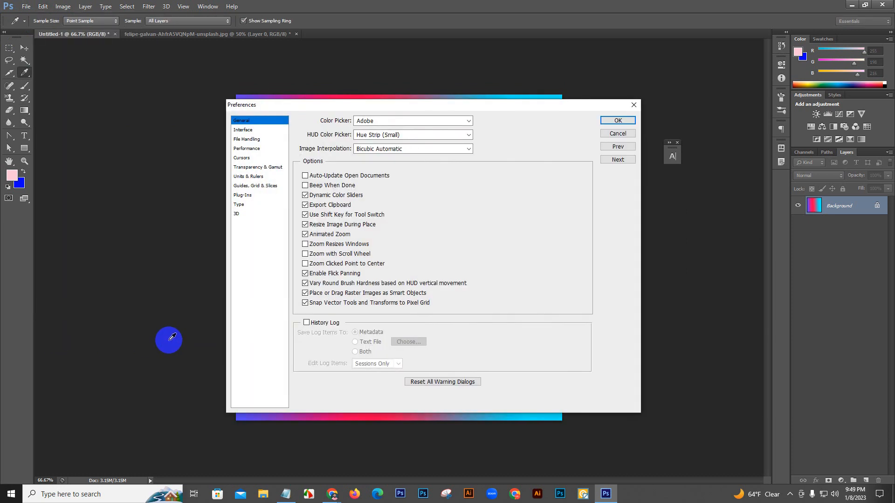
{"action": "left_click", "coordinate": [622, 123]}
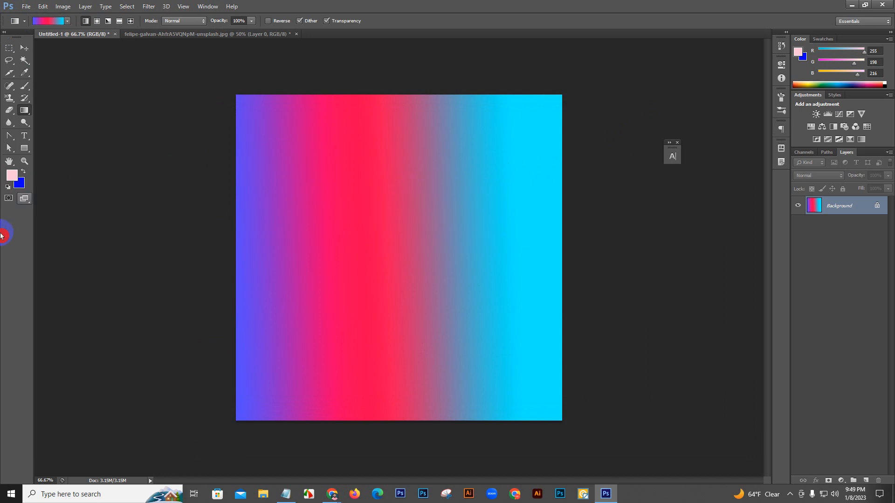
Reset the foreground and background colors to black and white, and fill the canvas with the white background color
{"action": "left_click", "coordinate": [9, 187]}
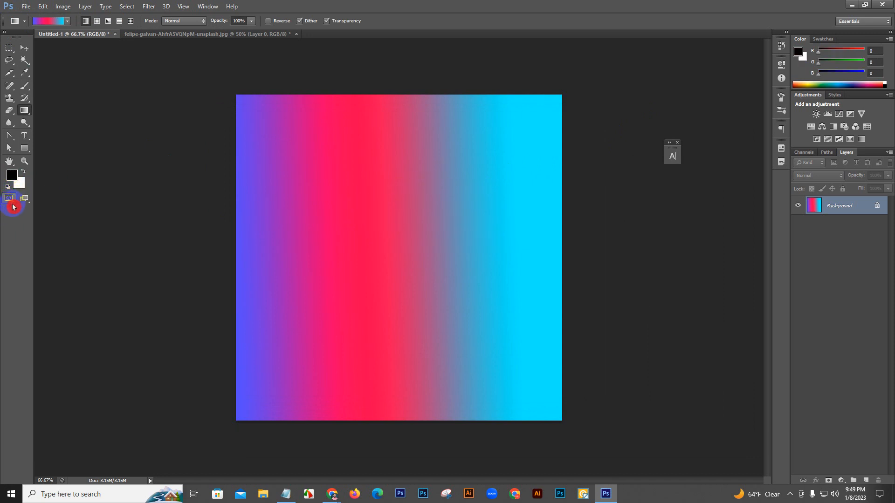
{"action": "key", "text": "ctrl+BackSpace"}
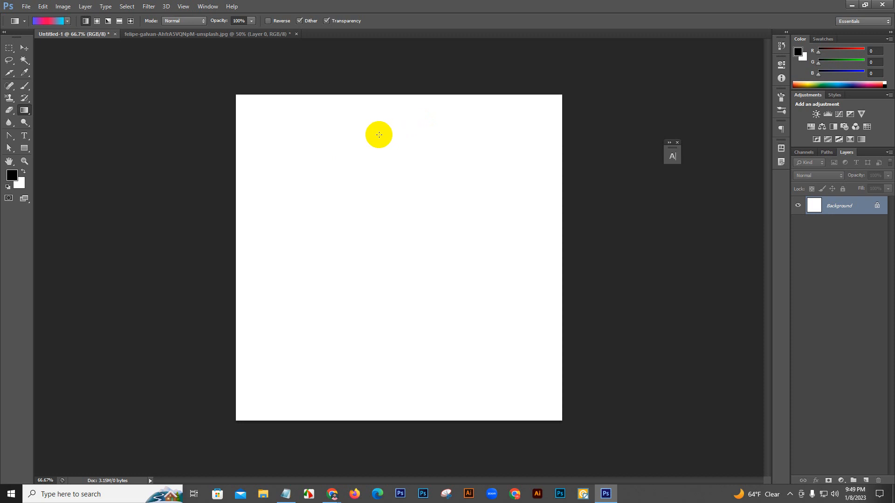
Fill the canvas with black using the Paint Bucket Tool, and refill it with red at R 255, G 0, B 0
{"action": "left_click", "coordinate": [21, 111]}
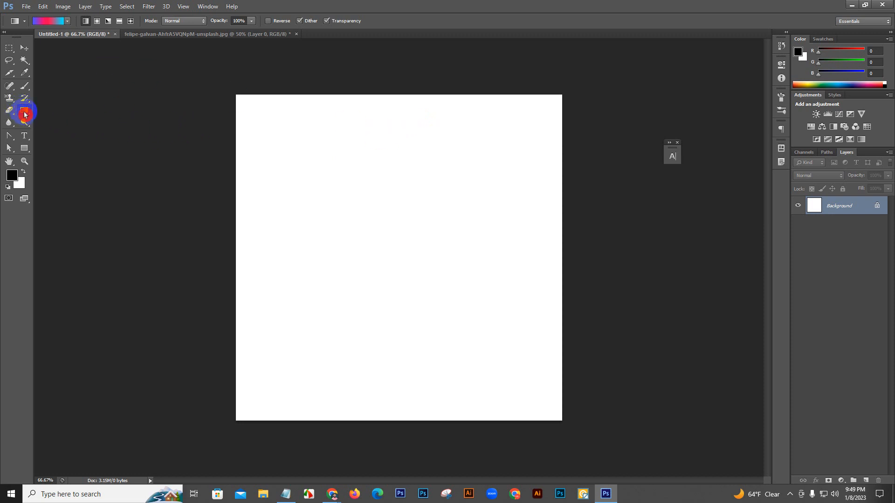
{"action": "mouse_move", "coordinate": [24, 113]}
{"action": "left_mouse_down"}
{"action": "mouse_move", "coordinate": [90, 128]}
{"action": "mouse_move", "coordinate": [90, 116]}
{"action": "left_mouse_up"}
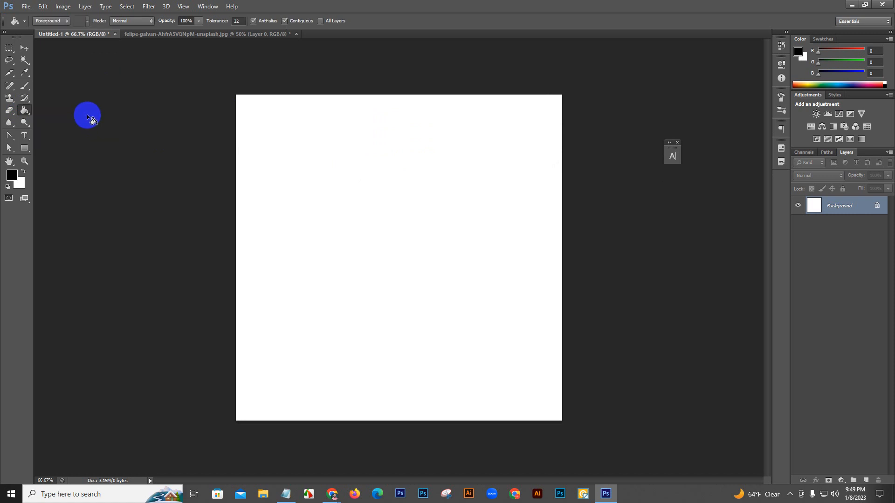
{"action": "left_click", "coordinate": [19, 178]}
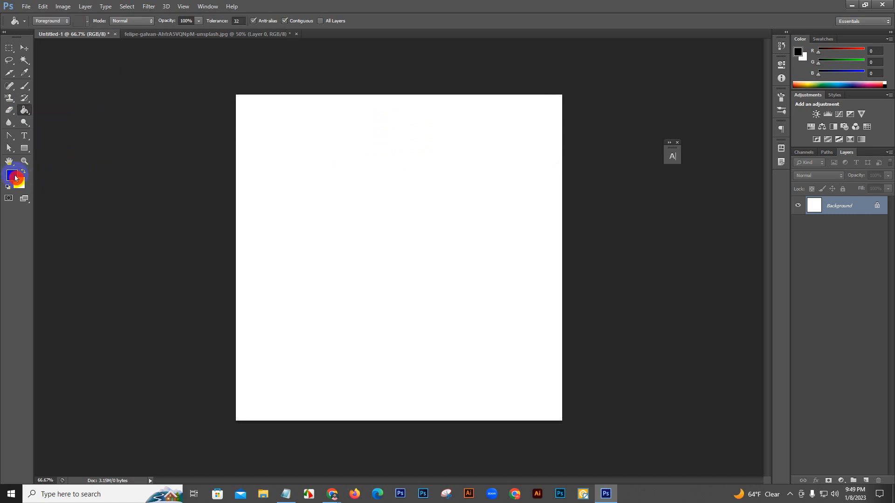
{"action": "left_click", "coordinate": [394, 210]}
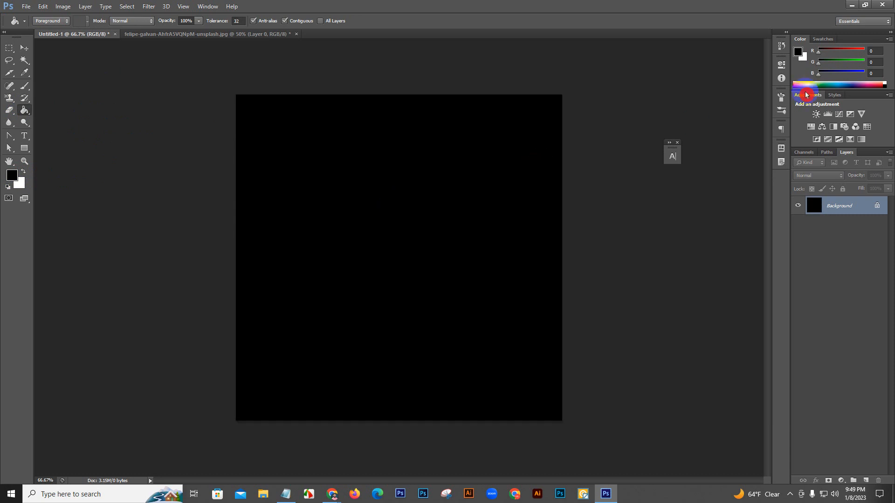
{"action": "left_click_drag", "start_coordinate": [849, 52], "coordinate": [879, 51]}
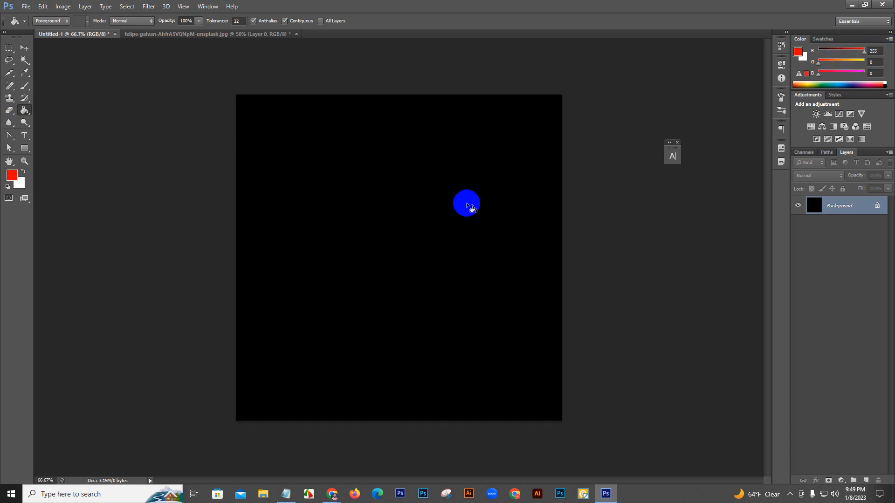
{"action": "left_click", "coordinate": [468, 207]}
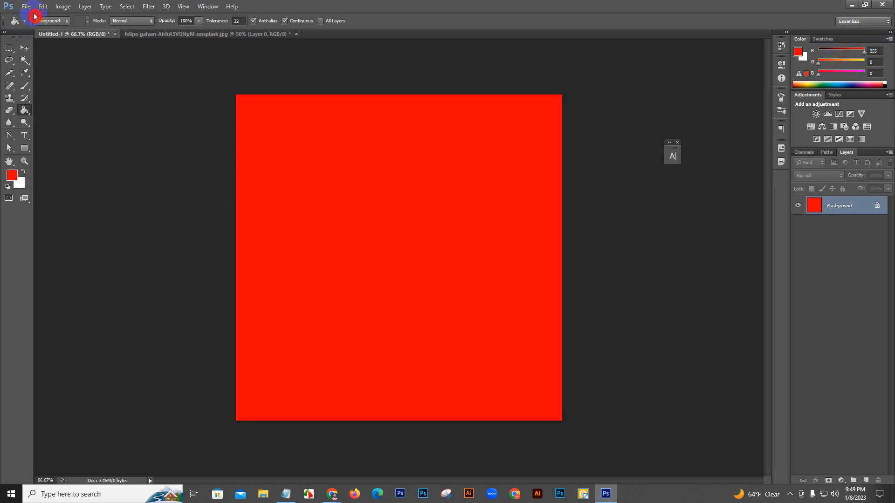
Switch the Paint Bucket's fill source to Pattern and return it to Foreground, keeping the Paint Bucket Tool active
{"action": "left_click", "coordinate": [56, 21]}
{"action": "left_click", "coordinate": [51, 38]}
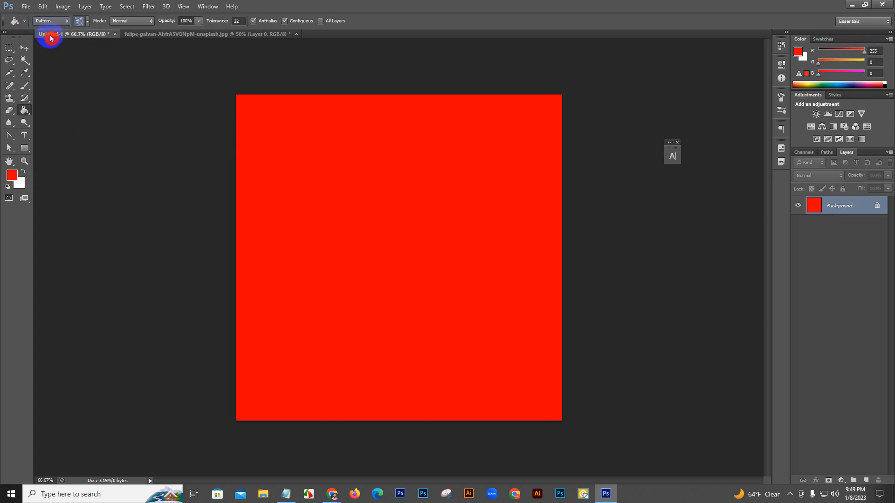
{"action": "left_click", "coordinate": [48, 23]}
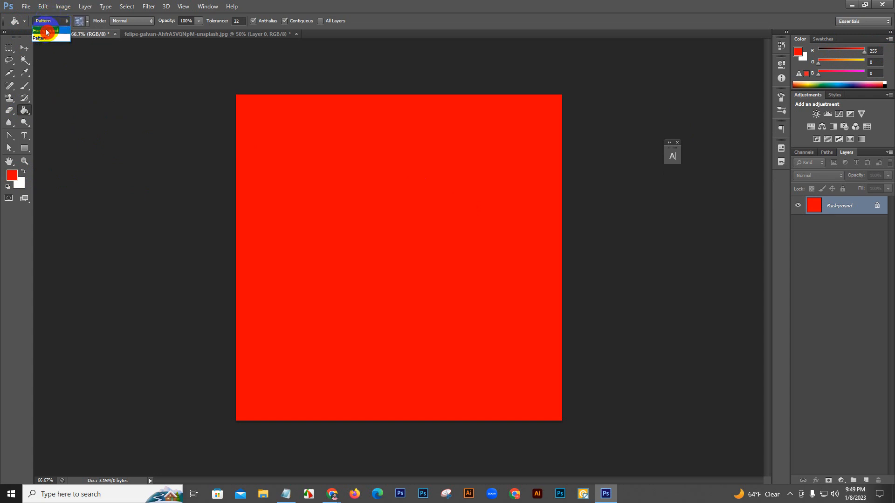
{"action": "left_click", "coordinate": [49, 30]}
{"action": "left_click", "coordinate": [24, 110]}
{"action": "left_click_drag", "start_coordinate": [25, 113], "coordinate": [70, 120]}
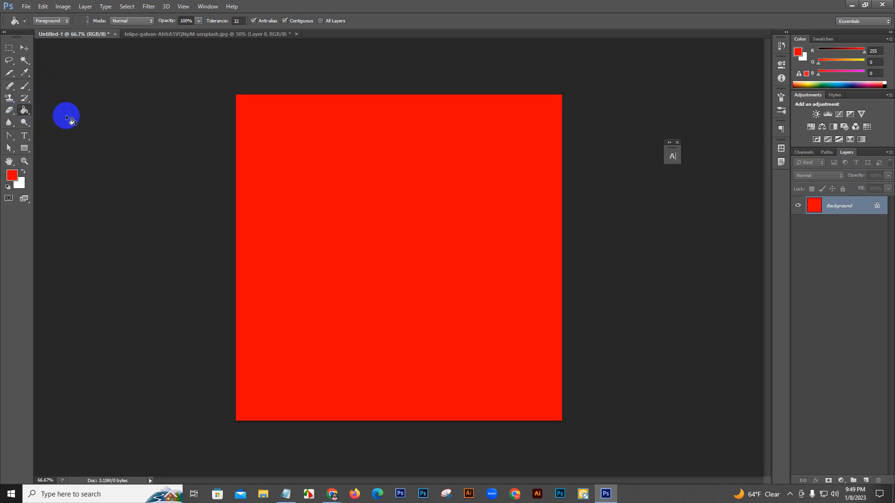
Set the foreground color to black, select a rectangular area in the left half of the red canvas, and fill it with the Paint Bucket
{"action": "left_click", "coordinate": [9, 47]}
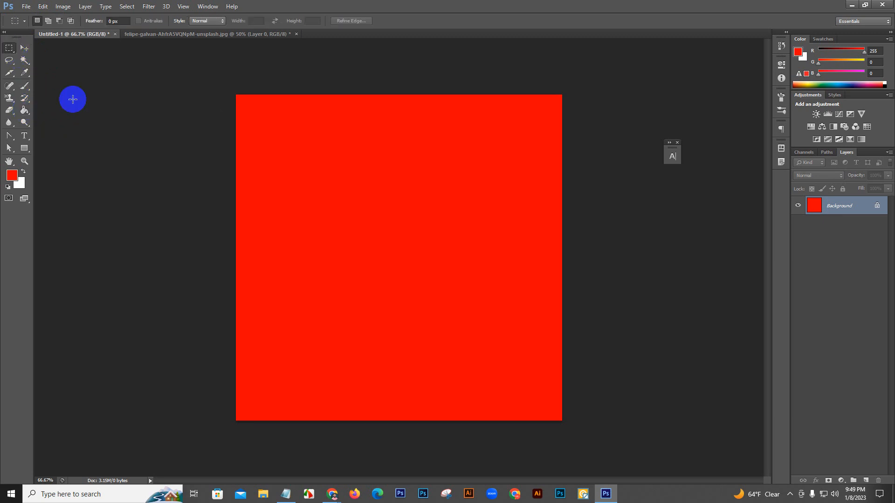
{"action": "left_click_drag", "start_coordinate": [336, 186], "coordinate": [527, 301]}
{"action": "left_click_drag", "start_coordinate": [865, 51], "coordinate": [819, 50]}
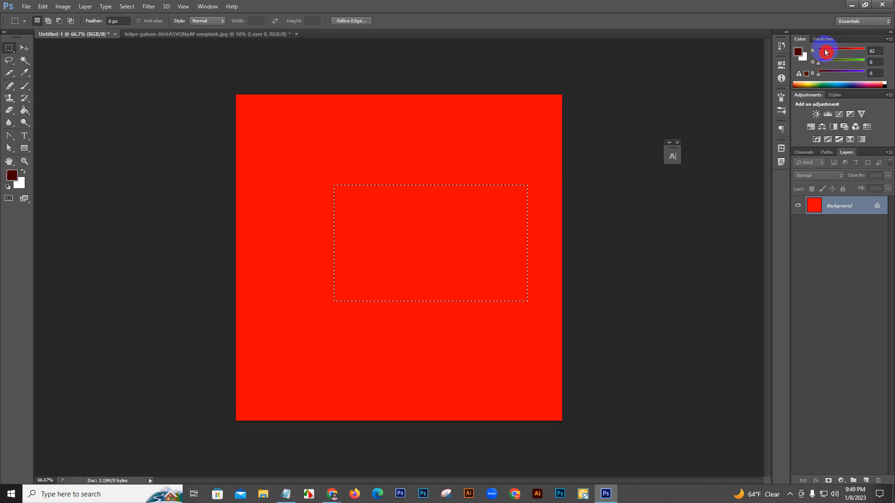
{"action": "left_click_drag", "start_coordinate": [264, 160], "coordinate": [452, 326]}
{"action": "left_click", "coordinate": [25, 110]}
{"action": "left_click", "coordinate": [315, 245]}
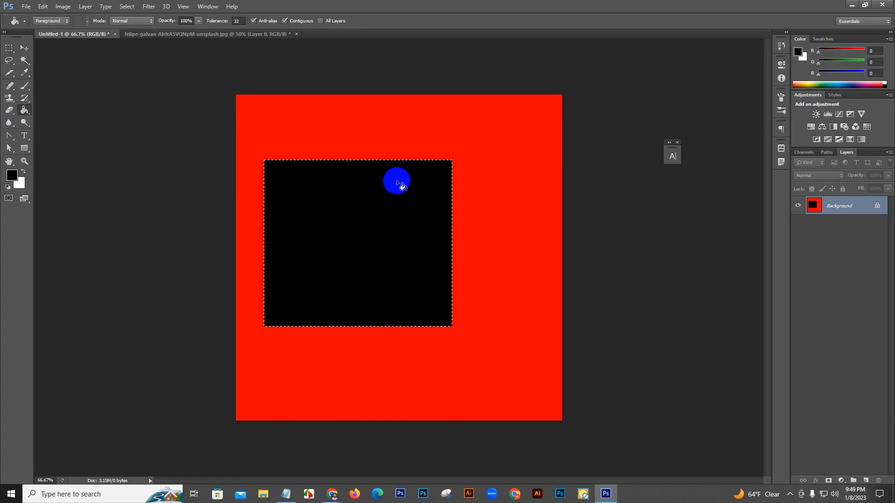
Deselect the black rectangle and fill the whole canvas with the white background color
{"action": "left_click", "coordinate": [14, 50]}
{"action": "left_click", "coordinate": [310, 143]}
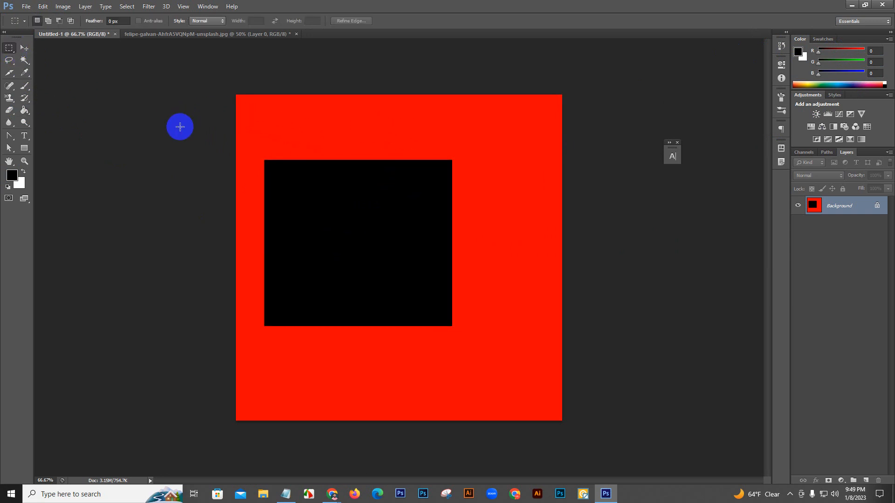
{"action": "key", "text": "ctrl+BackSpace"}
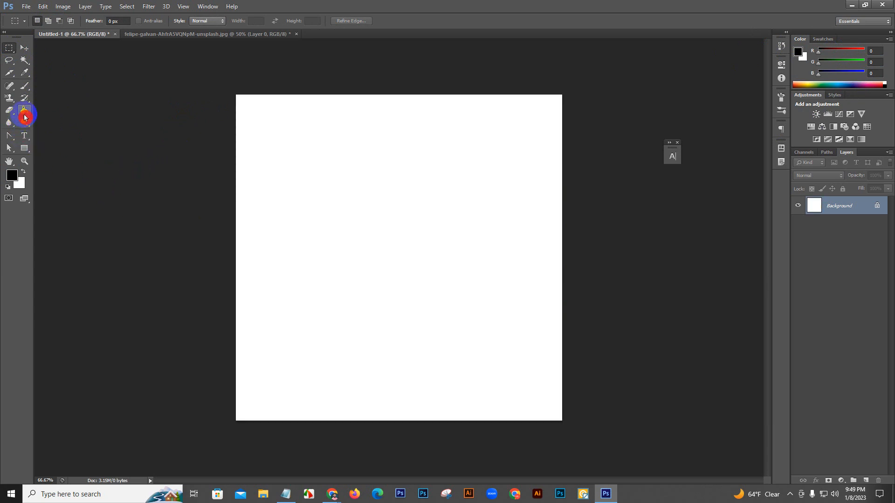
Restore the Gradient Tool, activate the Dodge Tool, and open the photo of the woman in the red dress from the Class 04 folder
{"action": "left_click_drag", "start_coordinate": [25, 117], "coordinate": [54, 110]}
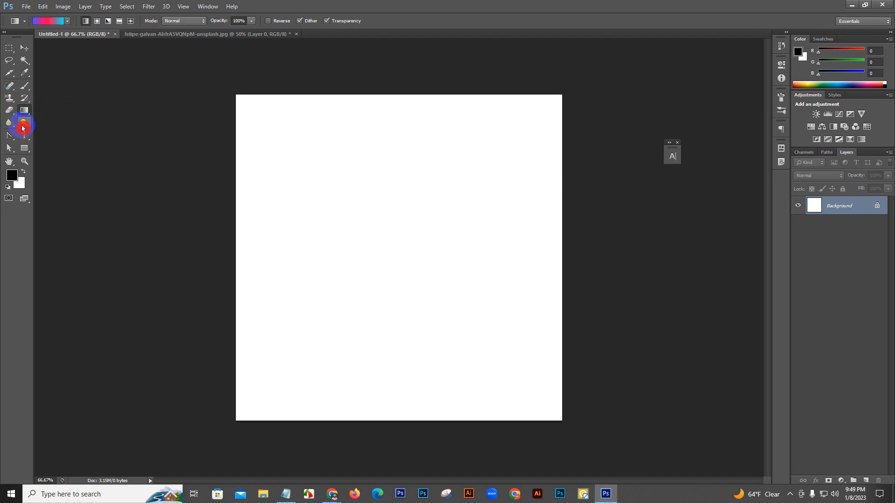
{"action": "mouse_move", "coordinate": [25, 125]}
{"action": "left_mouse_down"}
{"action": "mouse_move", "coordinate": [72, 143]}
{"action": "mouse_move", "coordinate": [75, 123]}
{"action": "mouse_move", "coordinate": [65, 124]}
{"action": "left_mouse_up"}
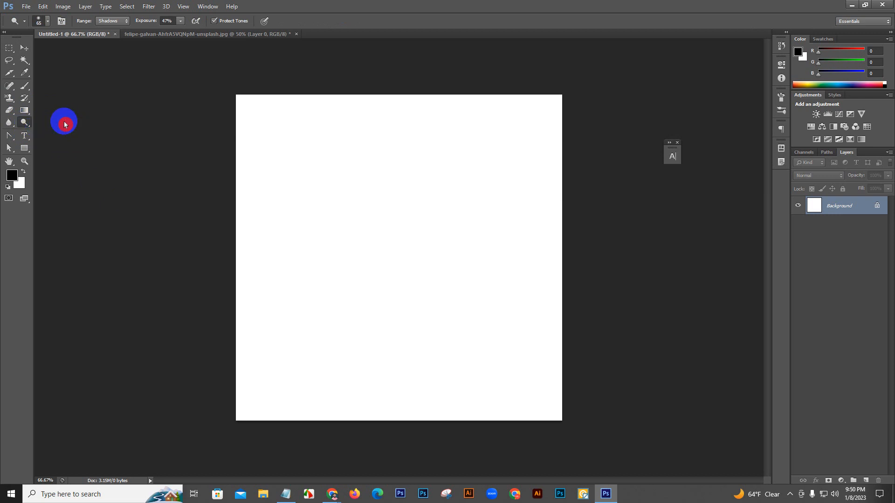
{"action": "left_click", "coordinate": [31, 5]}
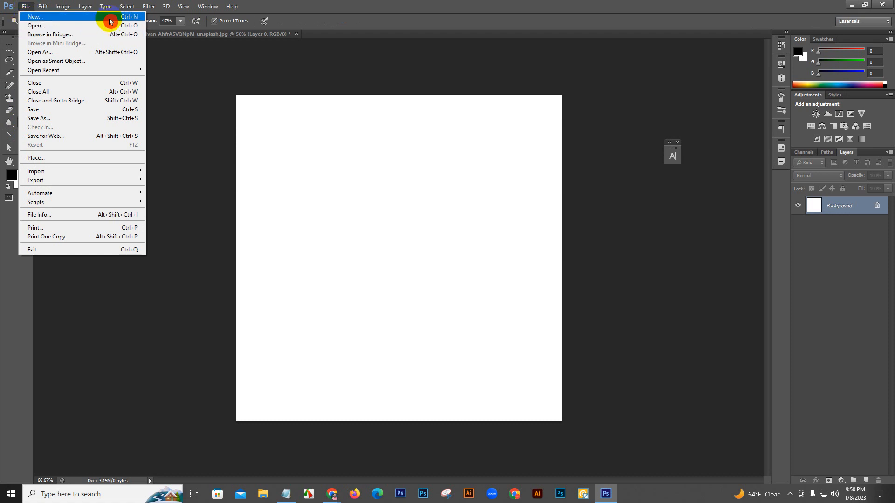
{"action": "left_click", "coordinate": [125, 6]}
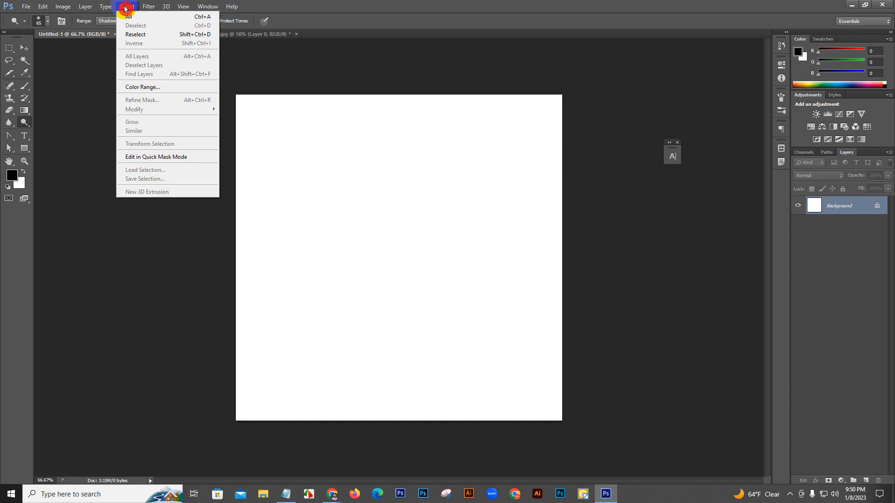
{"action": "mouse_move", "coordinate": [21, 3]}
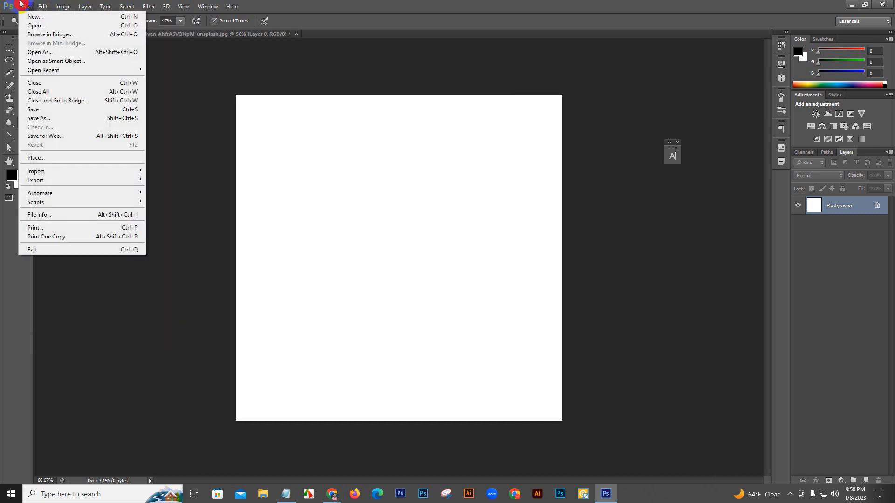
{"action": "left_click", "coordinate": [36, 26]}
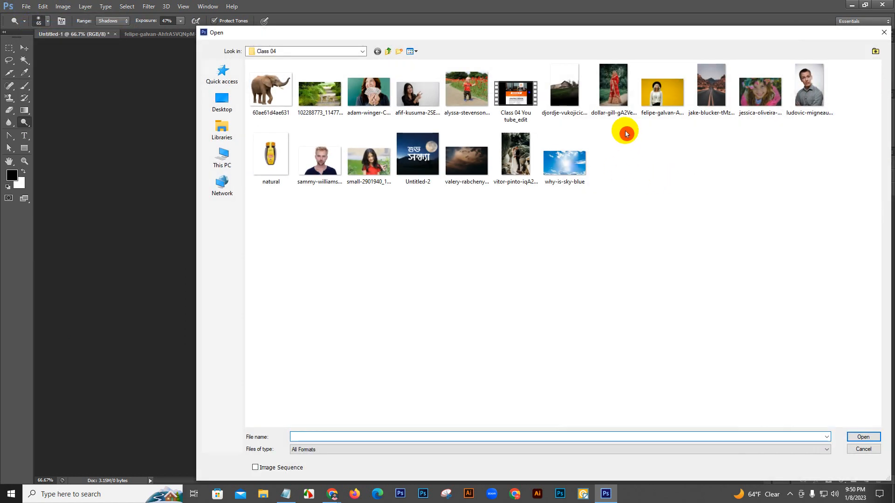
{"action": "left_click", "coordinate": [622, 122]}
{"action": "left_click", "coordinate": [863, 437]}
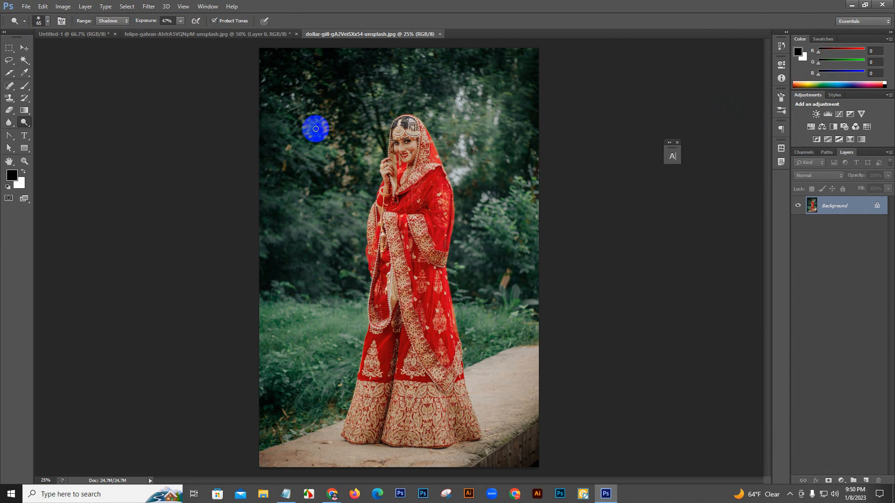
Choose the Dodge Tool and set its brush size to 178 px for the dark foliage in the photo's lower-left area
{"action": "scroll", "coordinate": [315, 129], "scroll_direction": "up", "scroll_amount": 2}
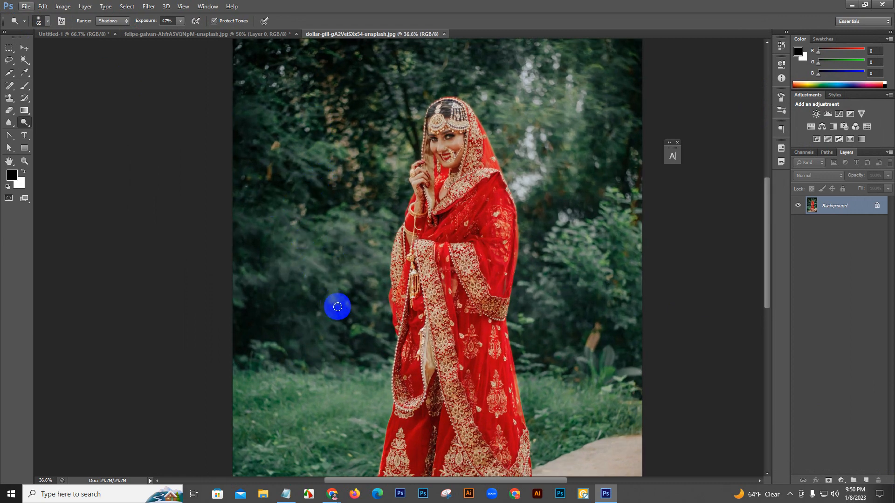
{"action": "scroll", "coordinate": [337, 307], "scroll_direction": "down", "scroll_amount": 1}
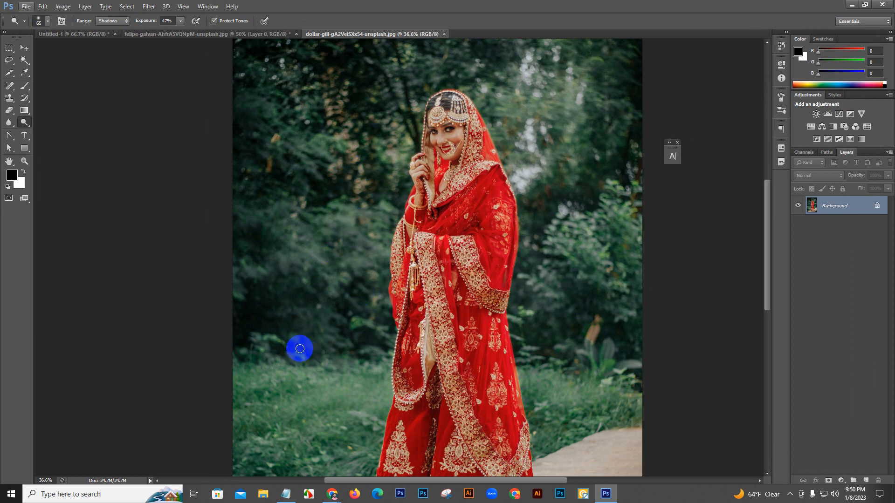
{"action": "left_click_drag", "start_coordinate": [260, 332], "coordinate": [292, 178]}
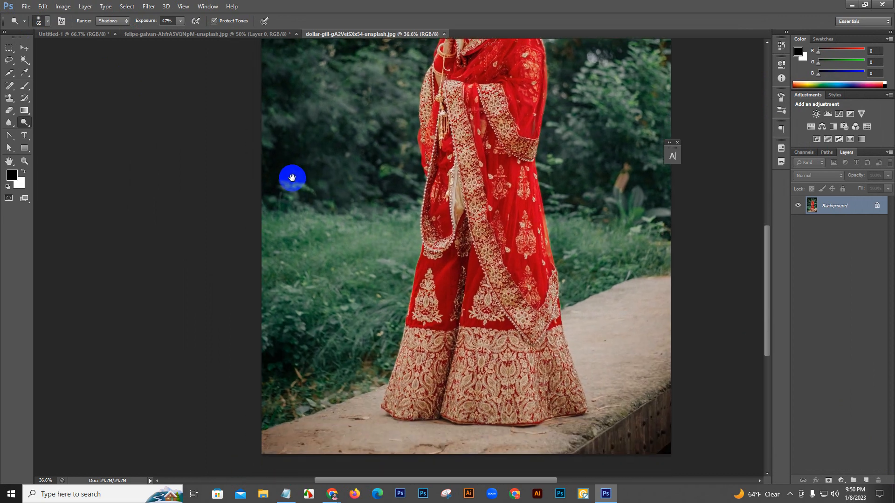
{"action": "scroll", "coordinate": [296, 372], "scroll_direction": "up", "scroll_amount": 3}
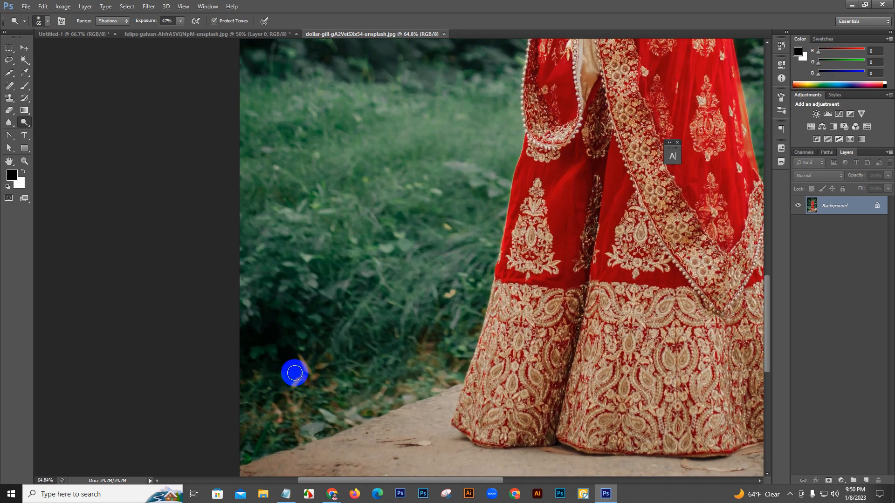
{"action": "left_click", "coordinate": [23, 124]}
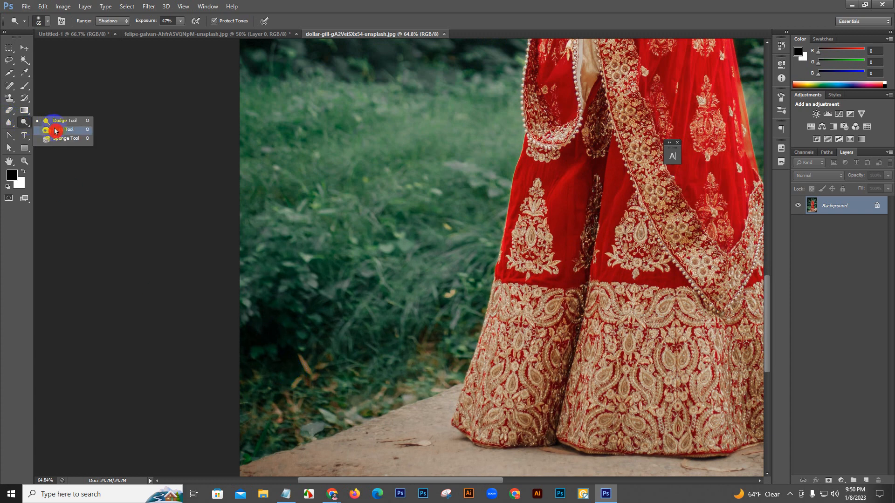
{"action": "left_click", "coordinate": [65, 122]}
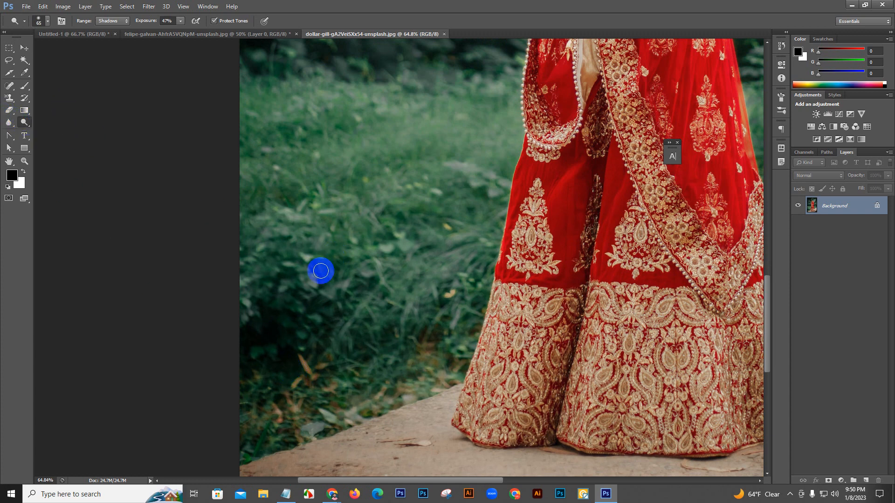
{"action": "right_click", "coordinate": [313, 359]}
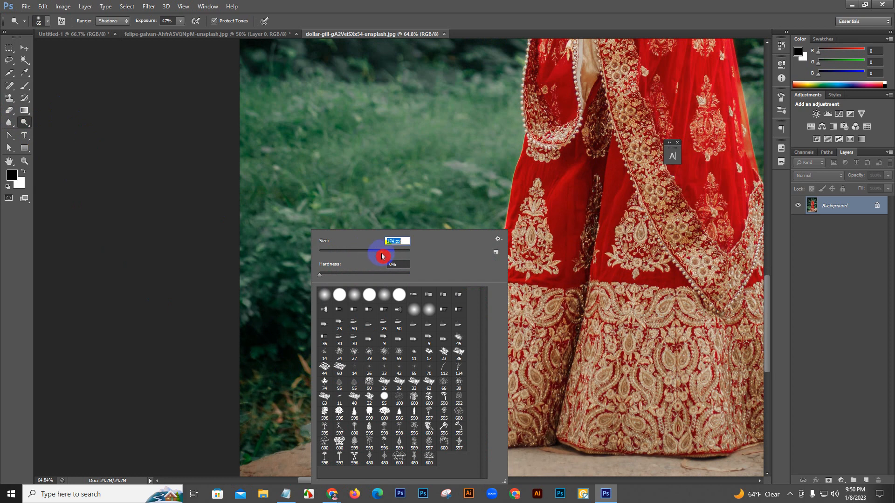
{"action": "left_click_drag", "start_coordinate": [382, 256], "coordinate": [383, 257]}
{"action": "left_click", "coordinate": [272, 357]}
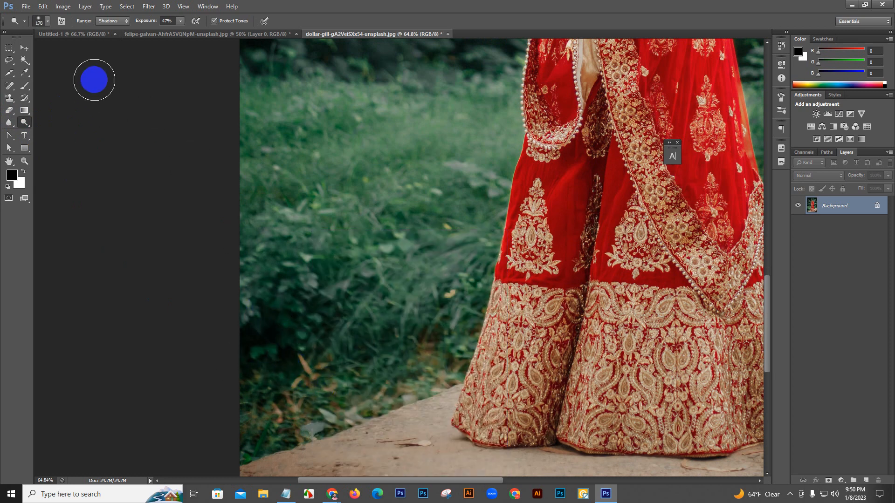
Reactivate the Dodge Tool with its range at Shadows and brush over the dark foliage beside the skirt
{"action": "key", "text": "z"}
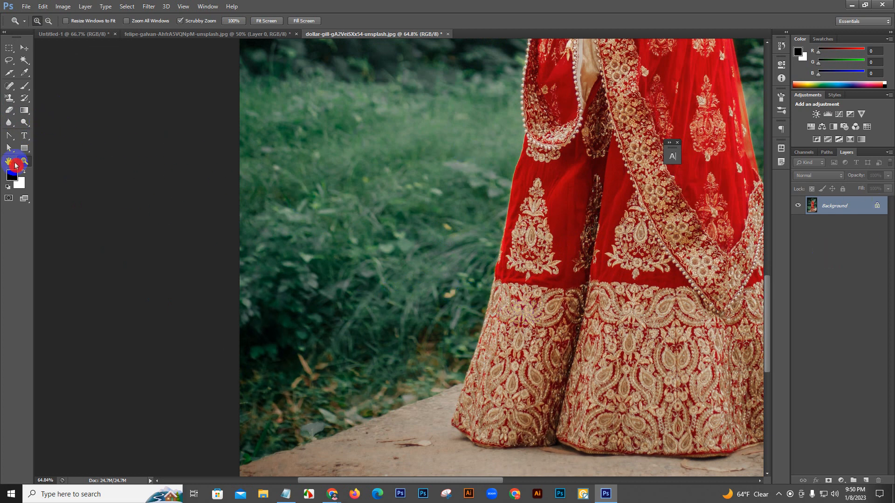
{"action": "left_click", "coordinate": [27, 128]}
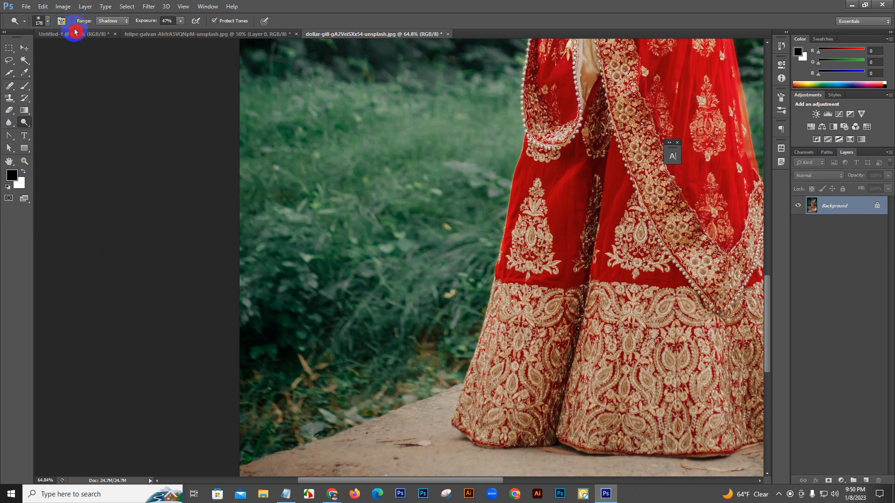
{"action": "left_click", "coordinate": [107, 24]}
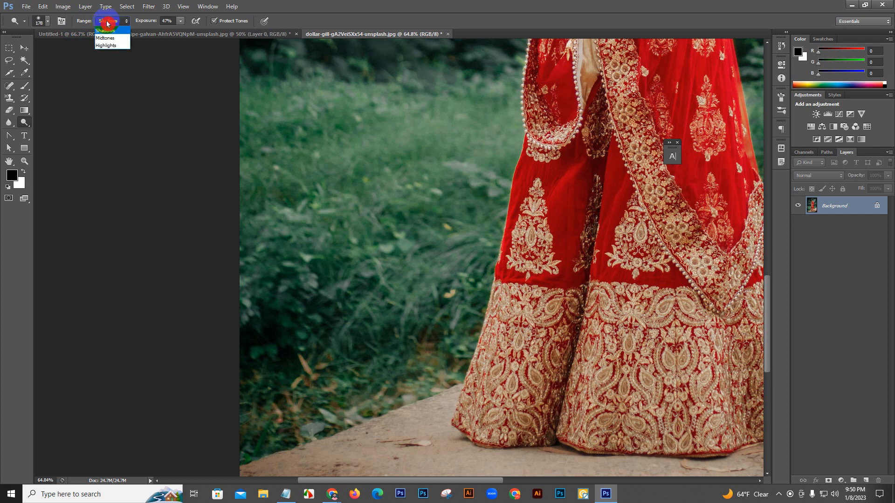
{"action": "left_click", "coordinate": [120, 32]}
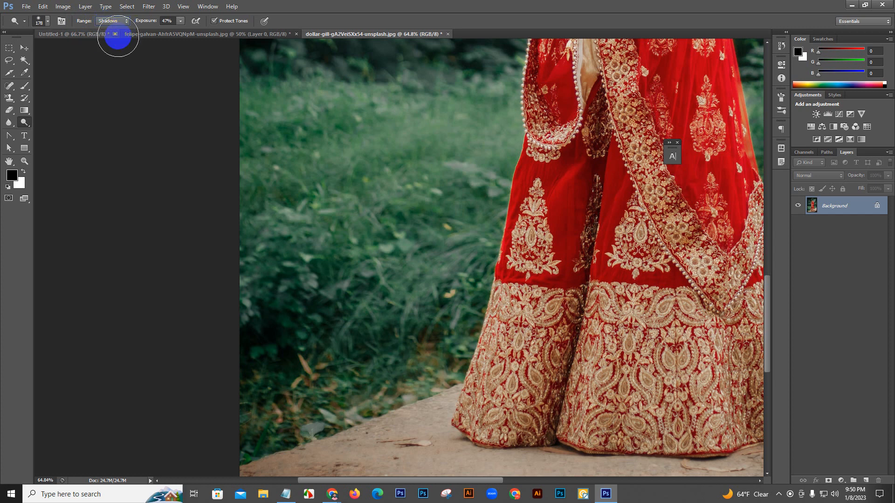
{"action": "left_click_drag", "start_coordinate": [25, 126], "coordinate": [60, 124]}
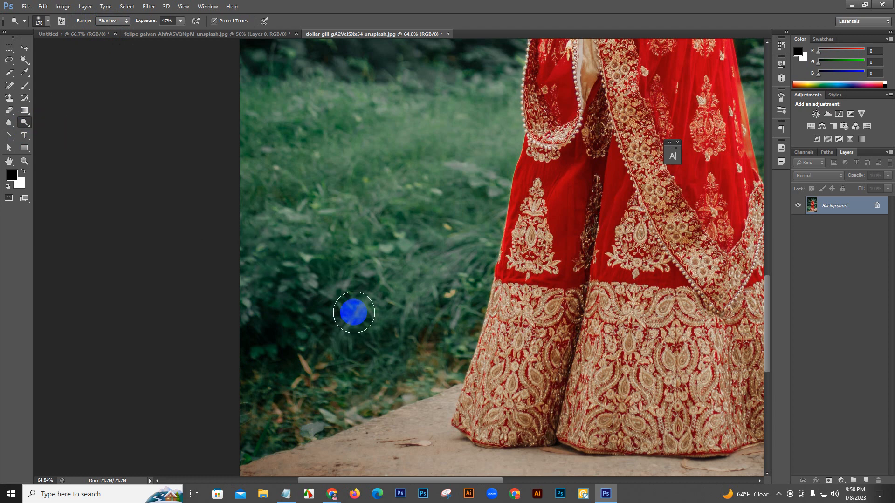
{"action": "mouse_move", "coordinate": [261, 324]}
{"action": "left_mouse_down"}
{"action": "mouse_move", "coordinate": [289, 364]}
{"action": "mouse_move", "coordinate": [268, 331]}
{"action": "mouse_move", "coordinate": [278, 367]}
{"action": "mouse_move", "coordinate": [258, 314]}
{"action": "mouse_move", "coordinate": [251, 360]}
{"action": "mouse_move", "coordinate": [246, 316]}
{"action": "mouse_move", "coordinate": [261, 369]}
{"action": "mouse_move", "coordinate": [254, 304]}
{"action": "mouse_move", "coordinate": [250, 393]}
{"action": "mouse_move", "coordinate": [283, 278]}
{"action": "mouse_move", "coordinate": [291, 369]}
{"action": "mouse_move", "coordinate": [287, 343]}
{"action": "mouse_move", "coordinate": [264, 407]}
{"action": "mouse_move", "coordinate": [280, 408]}
{"action": "mouse_move", "coordinate": [285, 433]}
{"action": "mouse_move", "coordinate": [286, 299]}
{"action": "mouse_move", "coordinate": [330, 326]}
{"action": "mouse_move", "coordinate": [293, 290]}
{"action": "mouse_move", "coordinate": [353, 378]}
{"action": "left_mouse_up"}
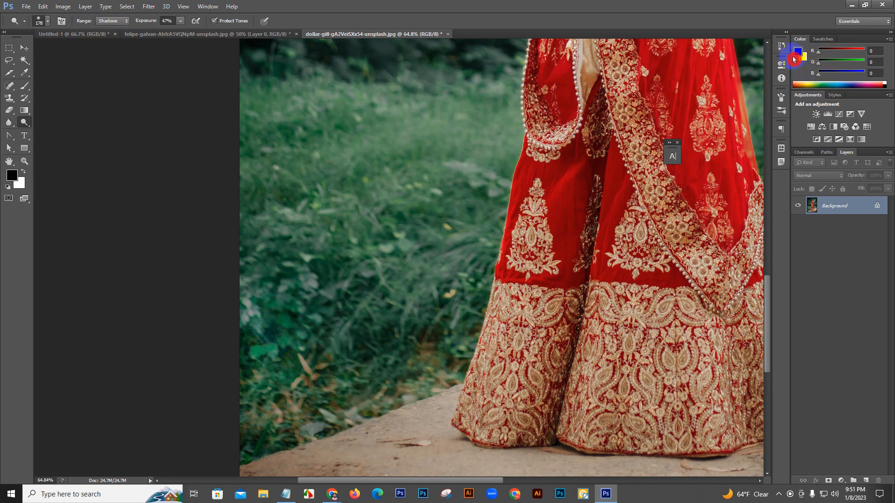
Compare the dodged photo with its opened state in the history and revert to the opened state
{"action": "left_click", "coordinate": [781, 45]}
{"action": "left_click", "coordinate": [738, 68]}
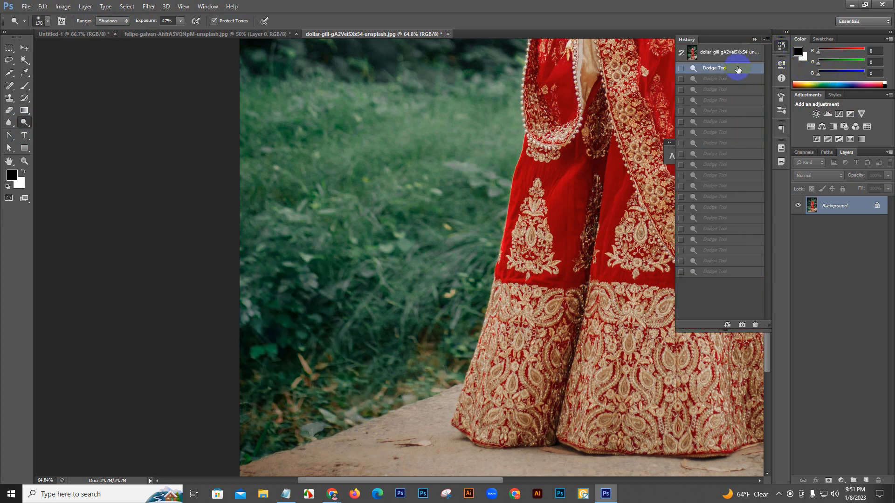
{"action": "left_click", "coordinate": [727, 57]}
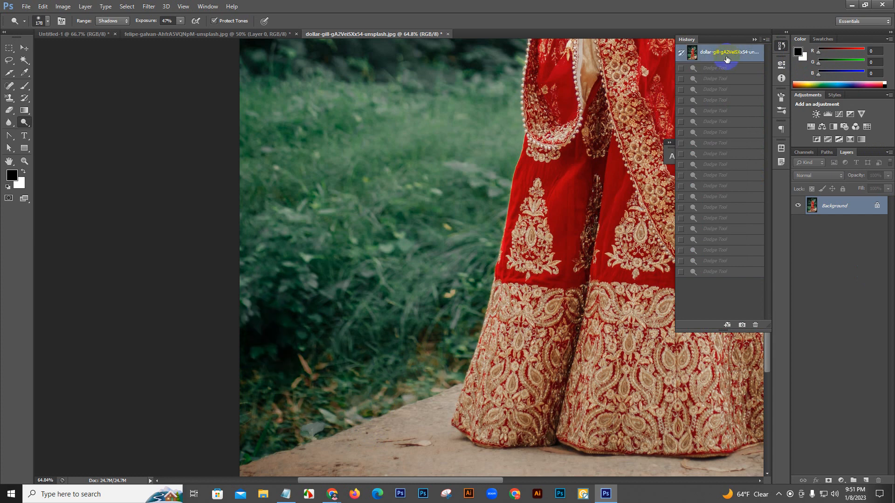
{"action": "left_click", "coordinate": [717, 273]}
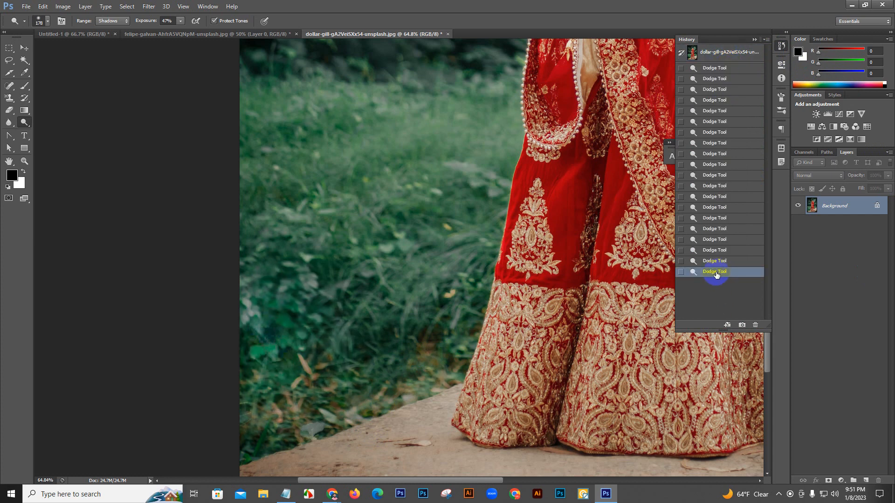
{"action": "left_click", "coordinate": [719, 54]}
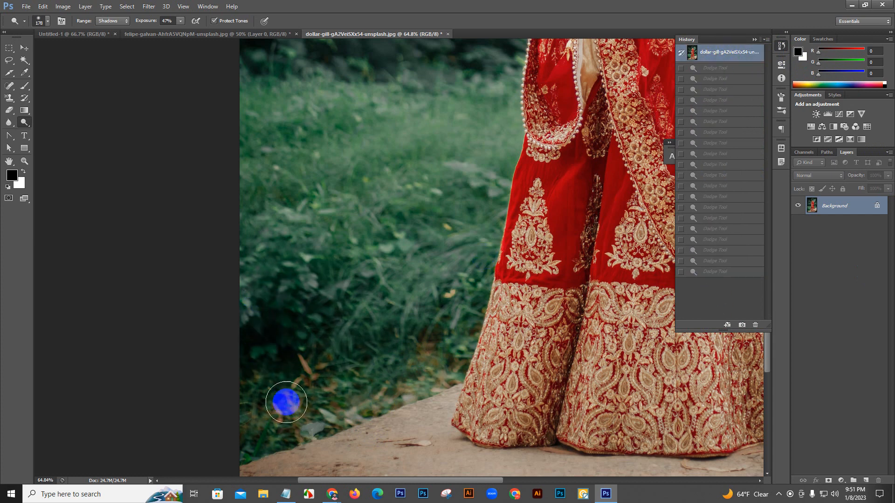
Dodge the dark lower-left foliage with many short strokes at 33% exposure, and compare the result with the opened state in the history
{"action": "left_click_drag", "start_coordinate": [287, 402], "coordinate": [276, 311]}
{"action": "left_click_drag", "start_coordinate": [286, 367], "coordinate": [268, 261]}
{"action": "left_click_drag", "start_coordinate": [268, 260], "coordinate": [283, 350]}
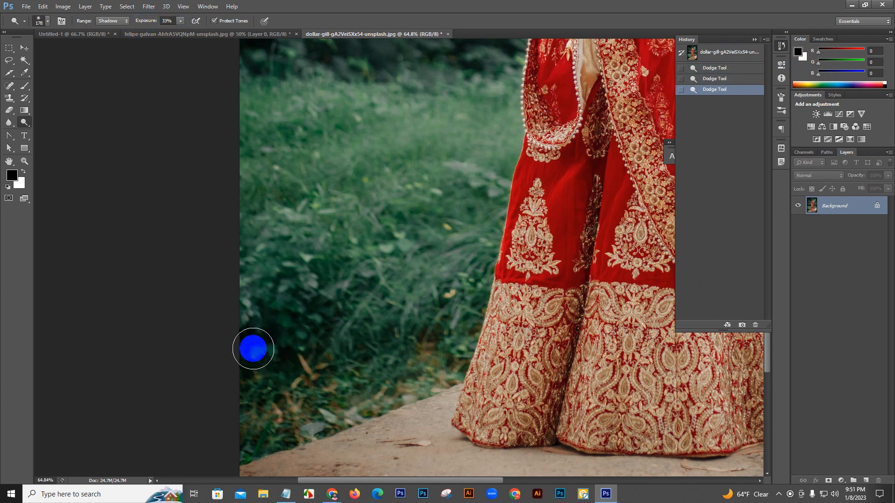
{"action": "left_click", "coordinate": [252, 347]}
{"action": "left_click", "coordinate": [245, 344]}
{"action": "left_click", "coordinate": [247, 345]}
{"action": "left_click", "coordinate": [253, 347]}
{"action": "left_click", "coordinate": [255, 344]}
{"action": "left_click", "coordinate": [260, 361]}
{"action": "left_click", "coordinate": [269, 345]}
{"action": "left_click", "coordinate": [284, 357]}
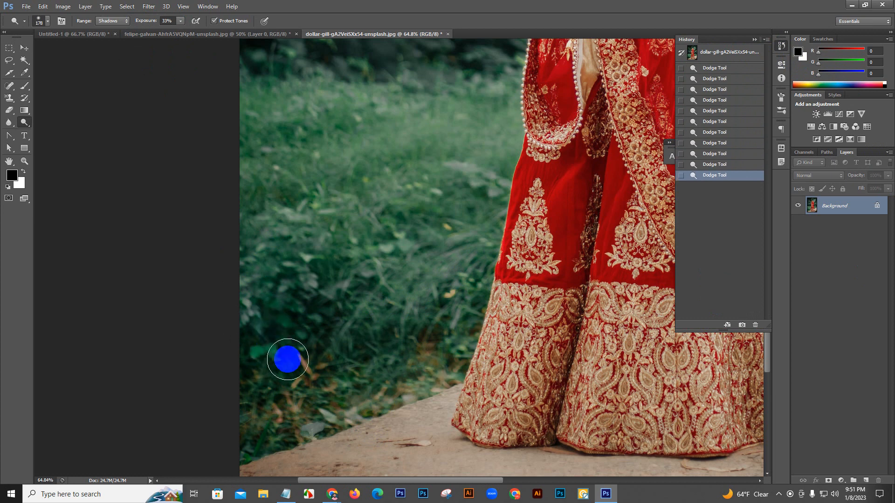
{"action": "left_click", "coordinate": [295, 359]}
{"action": "left_click", "coordinate": [287, 369]}
{"action": "left_click", "coordinate": [269, 369]}
{"action": "left_click", "coordinate": [247, 368]}
{"action": "left_click", "coordinate": [252, 373]}
{"action": "left_click", "coordinate": [274, 382]}
{"action": "left_click", "coordinate": [304, 331]}
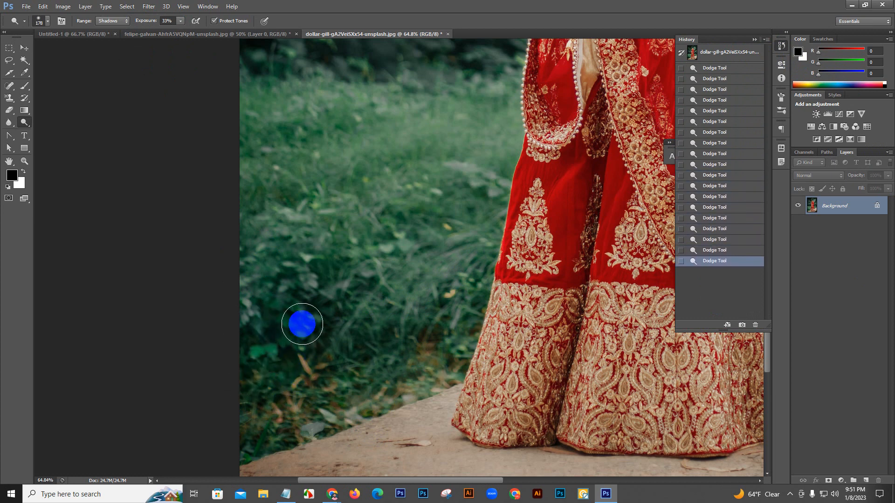
{"action": "left_click", "coordinate": [322, 340]}
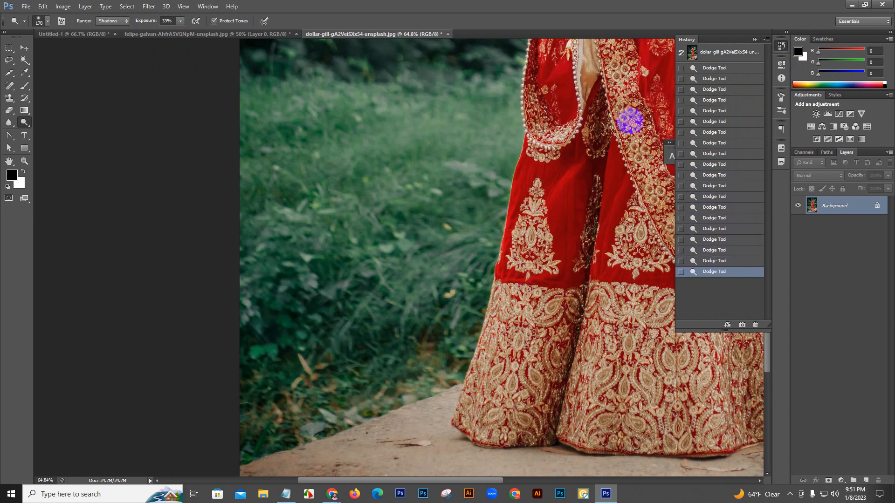
{"action": "left_click", "coordinate": [716, 53]}
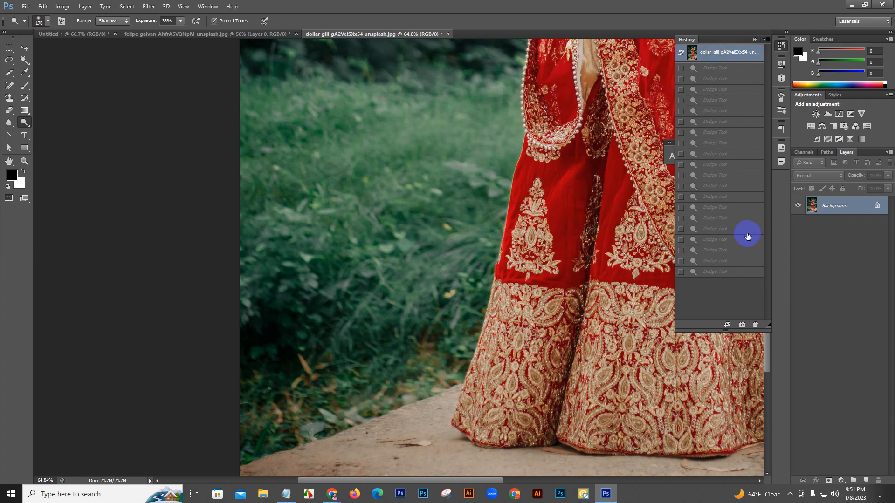
{"action": "left_click", "coordinate": [707, 273]}
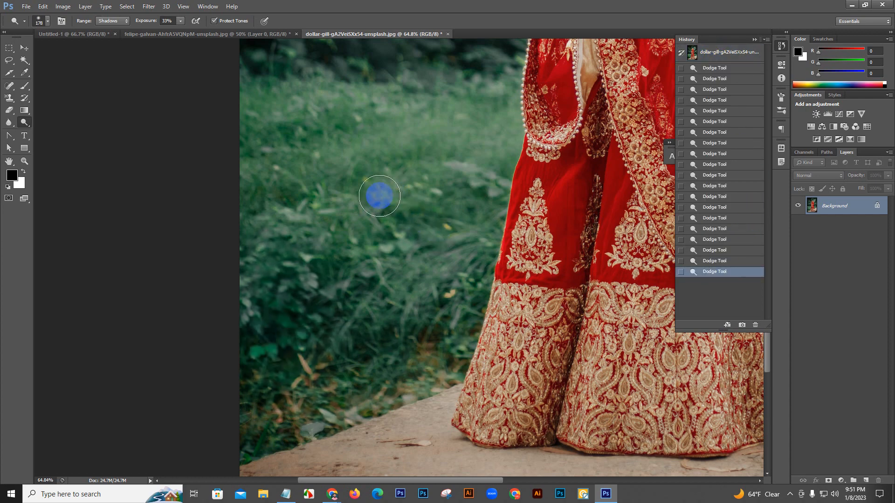
Set the Dodge Tool's range to Midtones and its brush size to 401 px, with the whole photo in view
{"action": "key", "text": "h"}
{"action": "left_click_drag", "start_coordinate": [355, 165], "coordinate": [346, 368]}
{"action": "left_click_drag", "start_coordinate": [343, 280], "coordinate": [336, 268]}
{"action": "left_click_drag", "start_coordinate": [315, 200], "coordinate": [339, 234]}
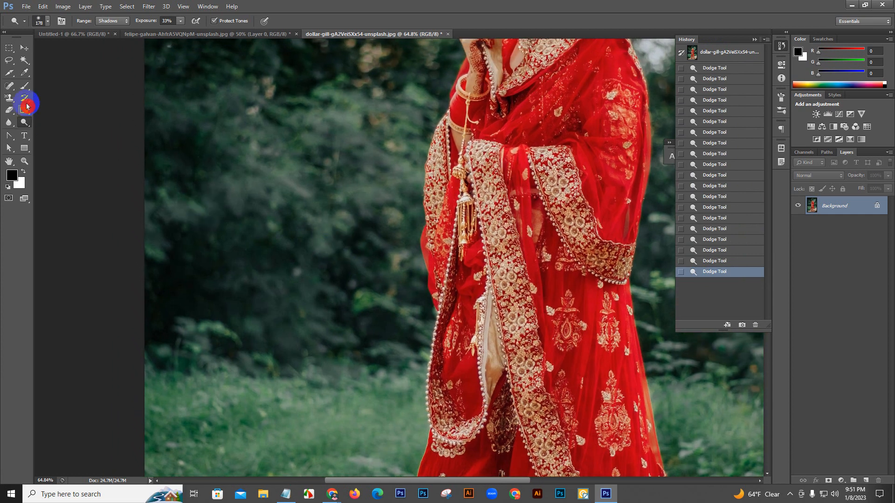
{"action": "left_click", "coordinate": [119, 21]}
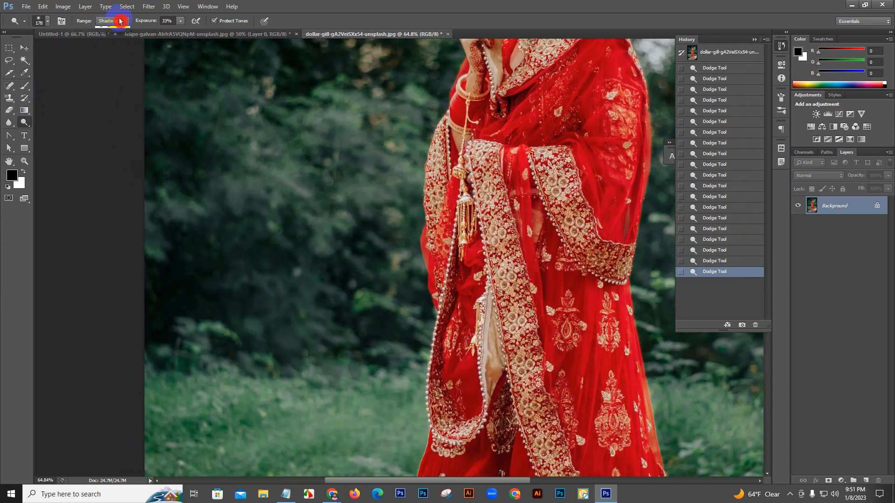
{"action": "left_click", "coordinate": [112, 38]}
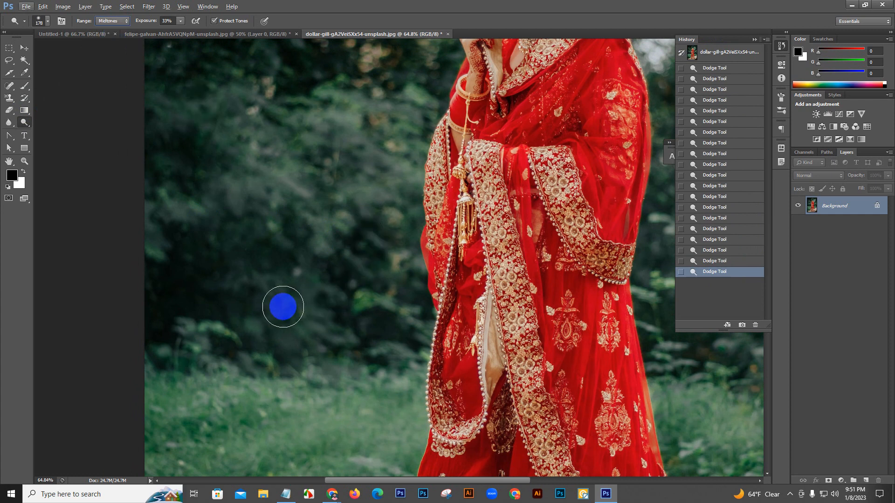
{"action": "key", "text": "ctrl+minus"}
{"action": "key", "text": "ctrl+minus"}
{"action": "key", "text": "ctrl+minus"}
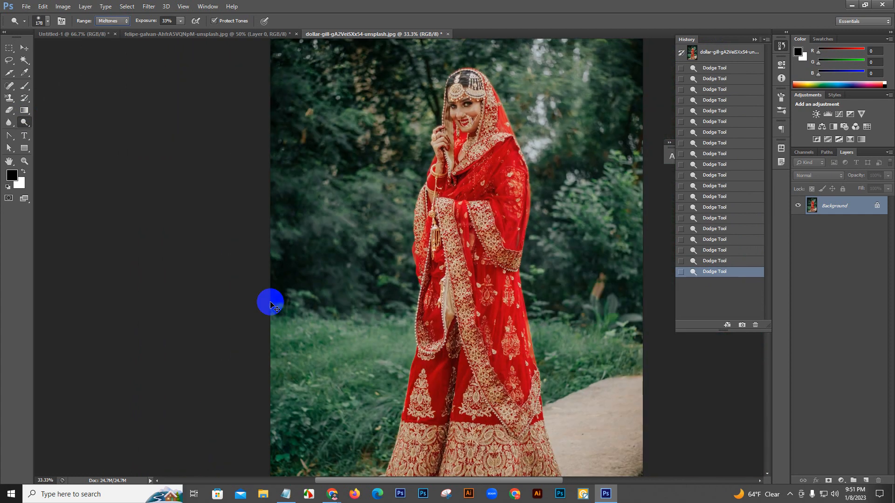
{"action": "right_click", "coordinate": [309, 280]}
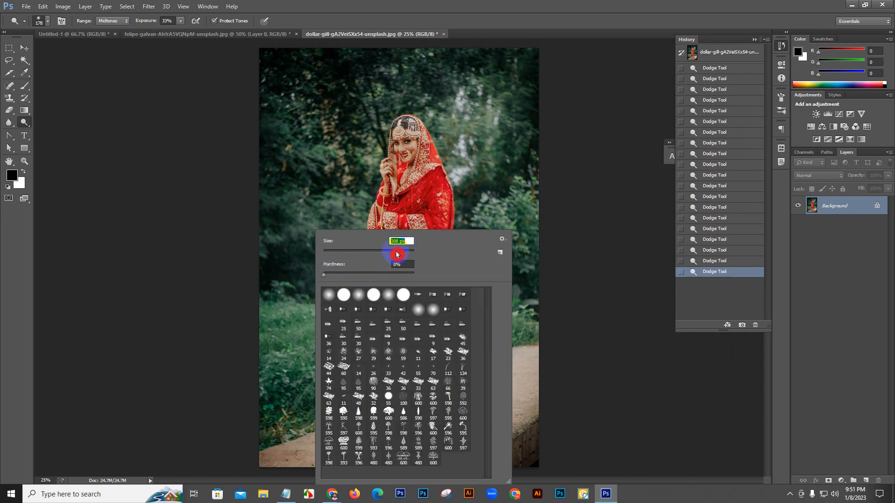
{"action": "left_click", "coordinate": [289, 264]}
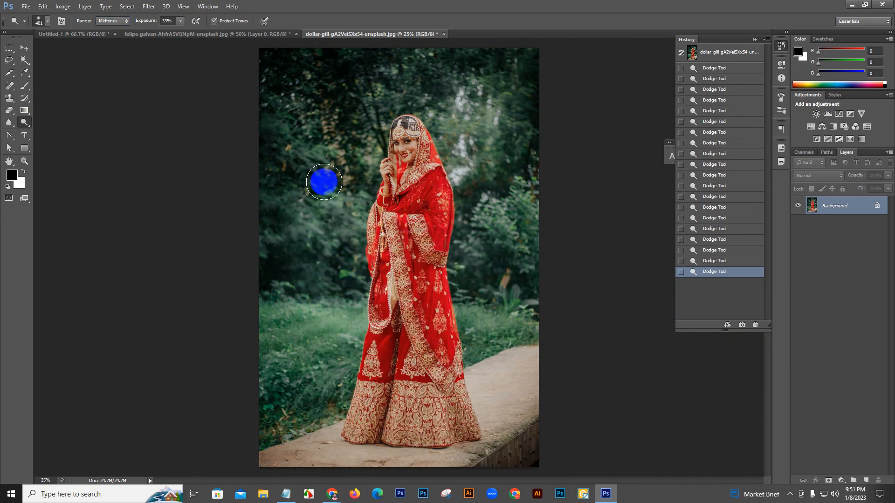
Try dodging the midtones across the dress, foliage and grass, and step back to the earliest listed Dodge Tool state
{"action": "left_click", "coordinate": [429, 297]}
{"action": "left_click", "coordinate": [379, 265]}
{"action": "left_click", "coordinate": [432, 204]}
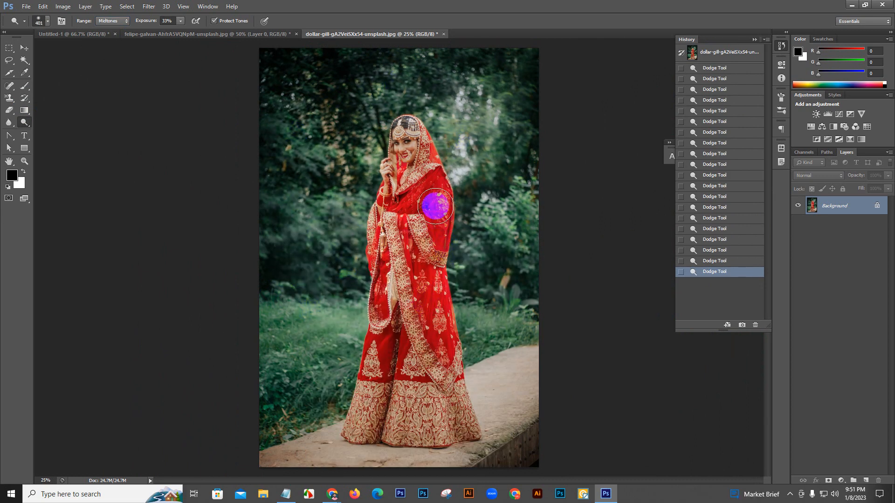
{"action": "mouse_move", "coordinate": [257, 290]}
{"action": "left_mouse_down"}
{"action": "mouse_move", "coordinate": [303, 262]}
{"action": "mouse_move", "coordinate": [214, 398]}
{"action": "mouse_move", "coordinate": [303, 421]}
{"action": "mouse_move", "coordinate": [365, 464]}
{"action": "left_mouse_up"}
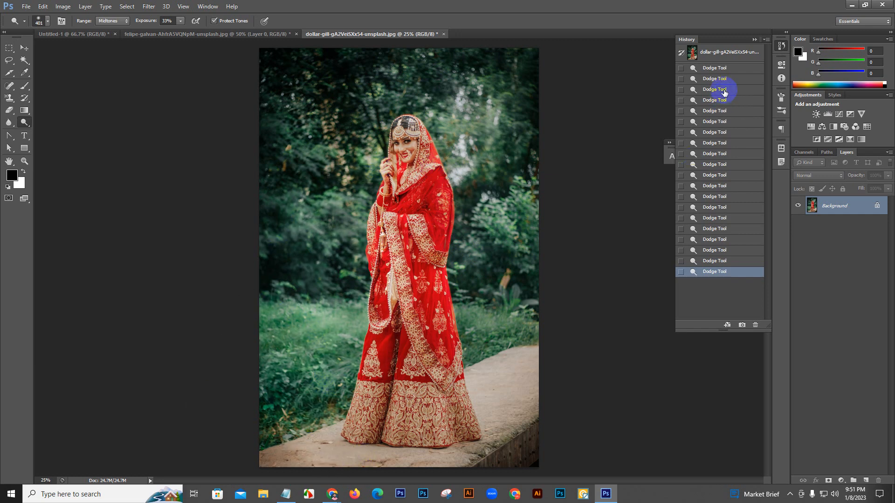
{"action": "left_click", "coordinate": [715, 69]}
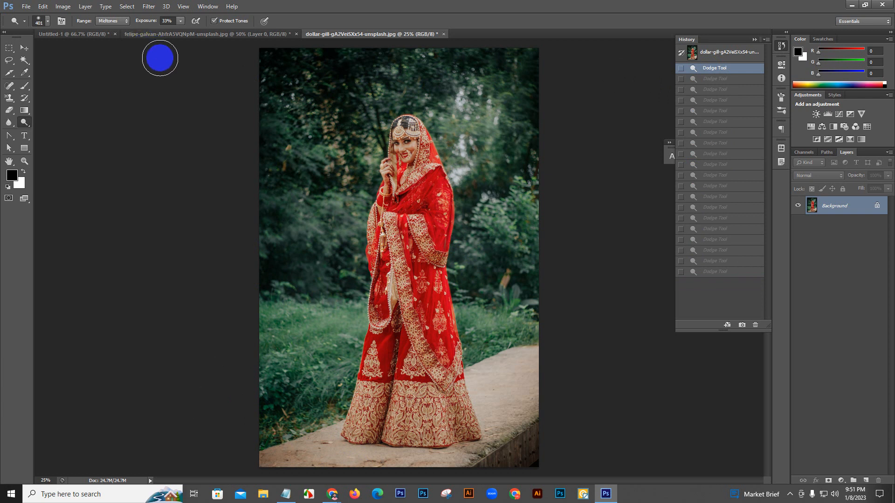
Set the Dodge Tool's range to Highlights and brush over the foliage and path edge in the photo's lower-left corner
{"action": "left_click", "coordinate": [122, 19]}
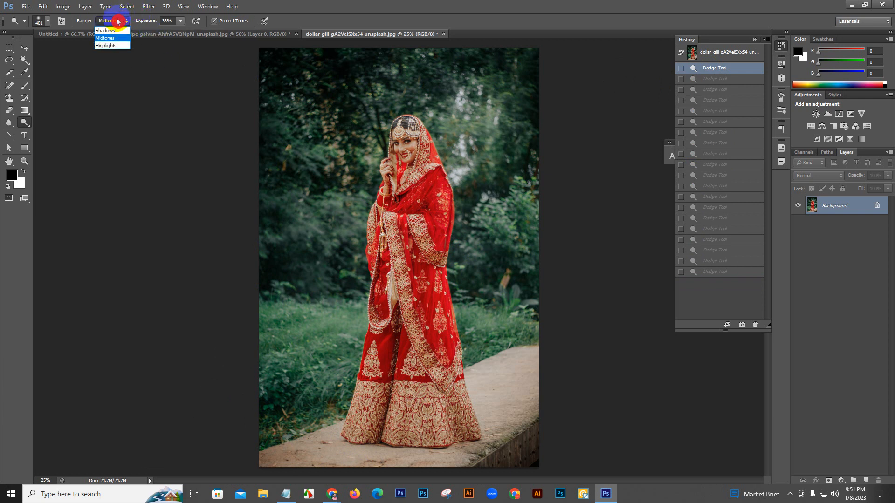
{"action": "left_click", "coordinate": [112, 43]}
{"action": "mouse_move", "coordinate": [305, 423]}
{"action": "left_mouse_down"}
{"action": "mouse_move", "coordinate": [279, 421]}
{"action": "mouse_move", "coordinate": [266, 379]}
{"action": "mouse_move", "coordinate": [274, 437]}
{"action": "mouse_move", "coordinate": [264, 394]}
{"action": "mouse_move", "coordinate": [275, 432]}
{"action": "mouse_move", "coordinate": [265, 405]}
{"action": "mouse_move", "coordinate": [265, 392]}
{"action": "mouse_move", "coordinate": [277, 450]}
{"action": "left_mouse_up"}
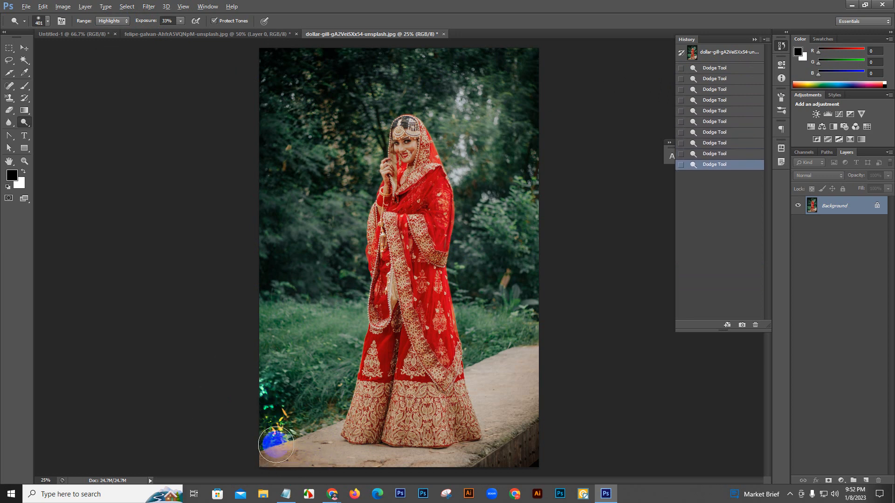
Inspect the dodged foliage up close, restore the photo's opened state from the history, and set the Dodge Tool's range to Shadows
{"action": "scroll", "coordinate": [276, 445], "scroll_direction": "up", "scroll_amount": 5}
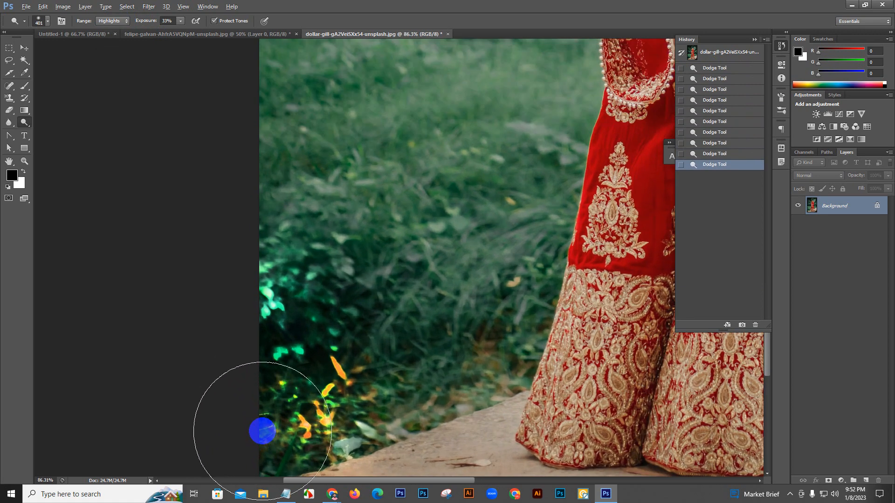
{"action": "scroll", "coordinate": [262, 431], "scroll_direction": "up", "scroll_amount": 1}
{"action": "scroll", "coordinate": [341, 345], "scroll_direction": "up", "scroll_amount": 1}
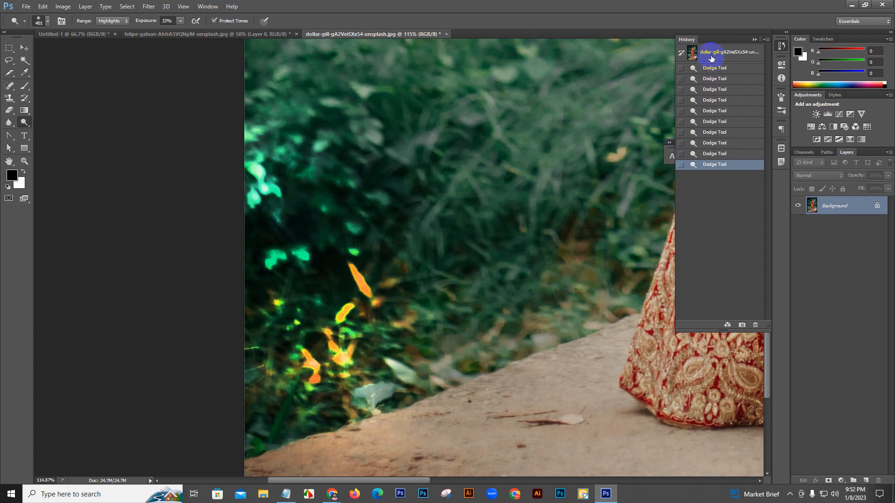
{"action": "left_click", "coordinate": [711, 58]}
{"action": "scroll", "coordinate": [389, 283], "scroll_direction": "down", "scroll_amount": 3}
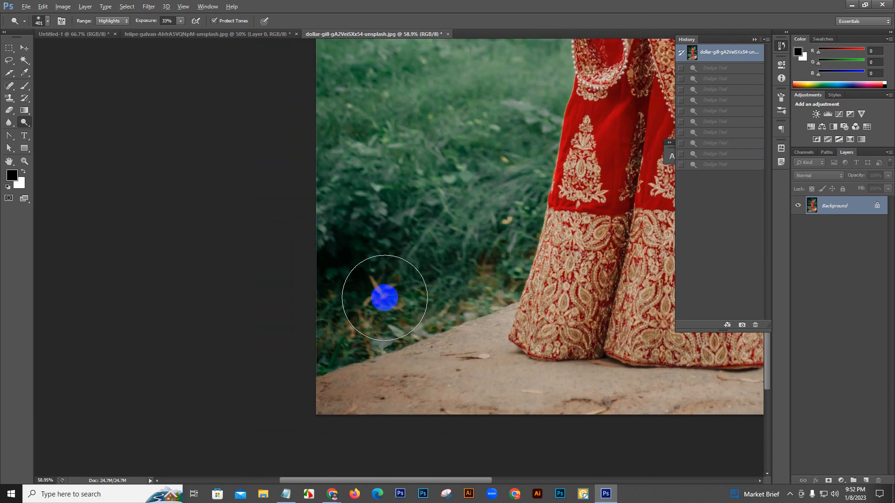
{"action": "scroll", "coordinate": [384, 297], "scroll_direction": "down", "scroll_amount": 6}
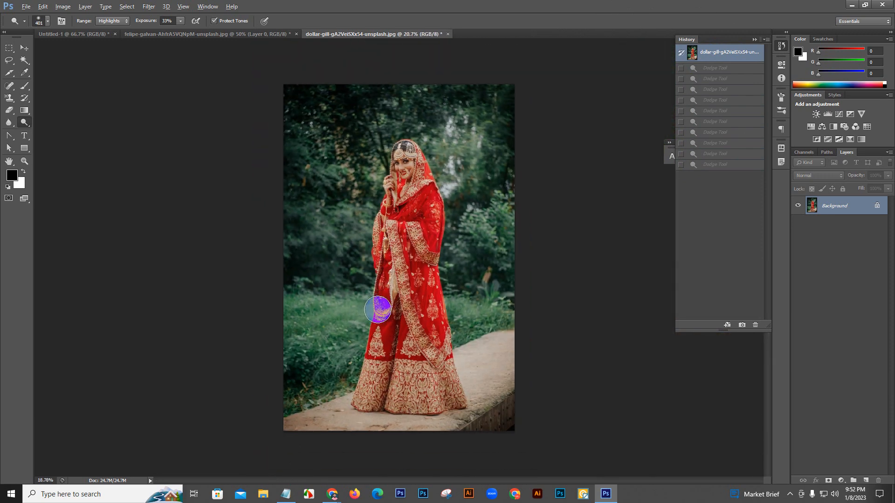
{"action": "scroll", "coordinate": [377, 309], "scroll_direction": "down", "scroll_amount": 1}
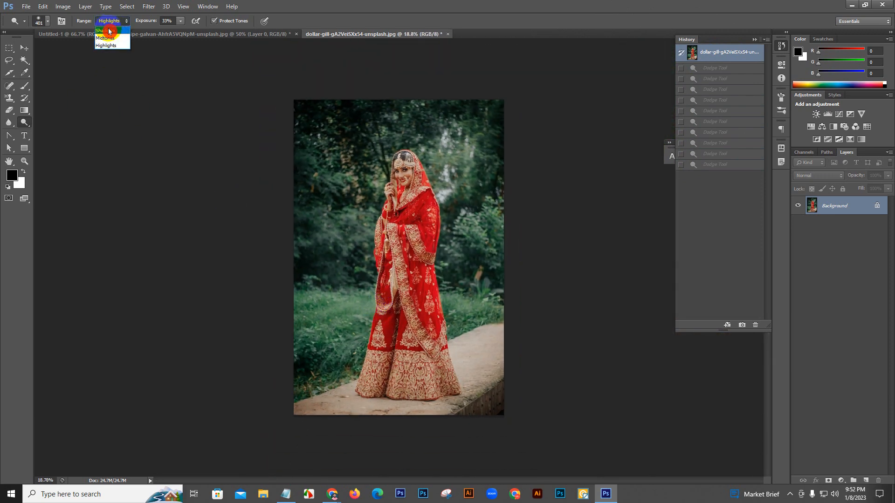
{"action": "left_click", "coordinate": [107, 33]}
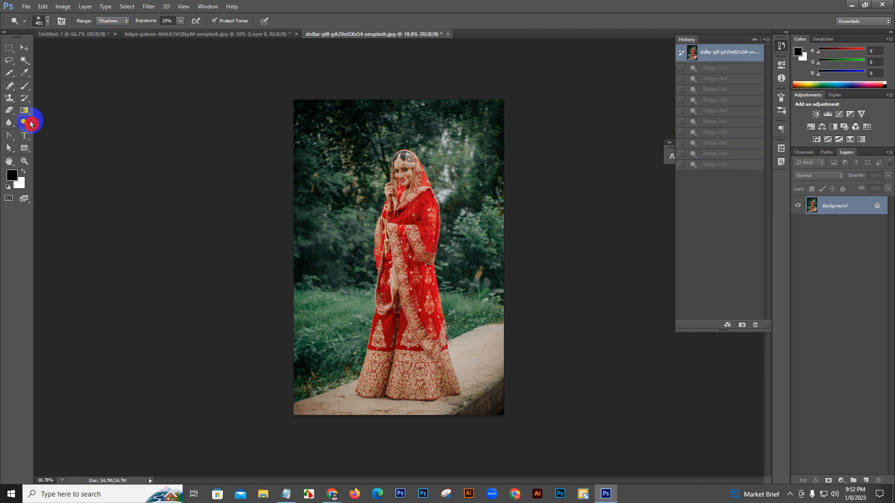
Try burning the highlights over the grass and foliage along the photo's left edge with a 319 px Burn Tool brush at 100% exposure
{"action": "mouse_move", "coordinate": [30, 124]}
{"action": "left_mouse_down"}
{"action": "mouse_move", "coordinate": [56, 137]}
{"action": "mouse_move", "coordinate": [23, 126]}
{"action": "mouse_move", "coordinate": [51, 126]}
{"action": "left_mouse_up"}
{"action": "left_click", "coordinate": [15, 125]}
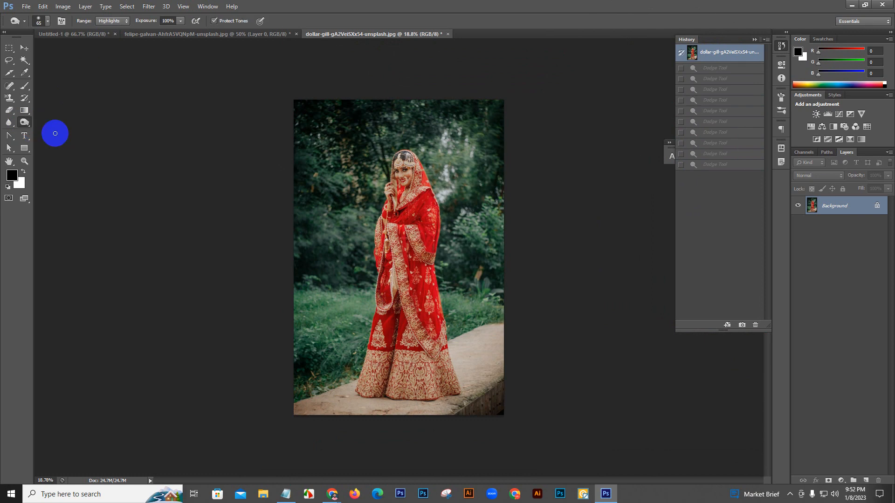
{"action": "scroll", "coordinate": [299, 293], "scroll_direction": "up", "scroll_amount": 1}
{"action": "scroll", "coordinate": [299, 293], "scroll_direction": "up", "scroll_amount": 1}
{"action": "right_click", "coordinate": [293, 205]}
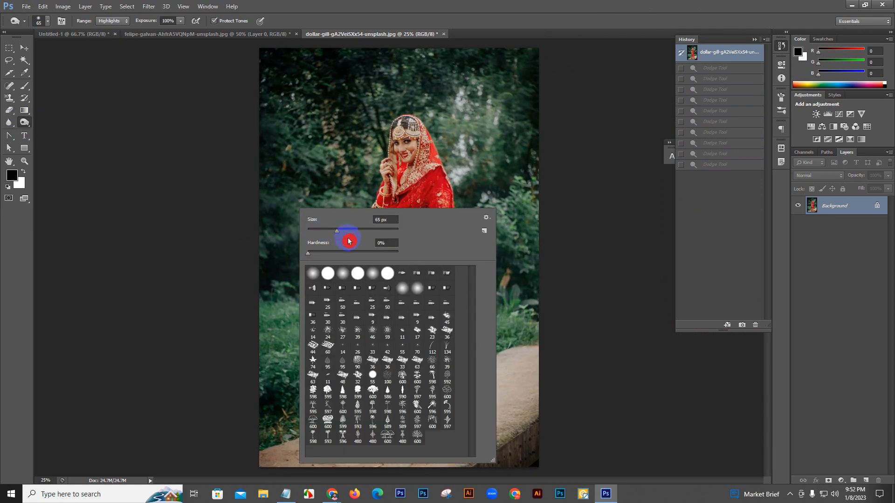
{"action": "mouse_move", "coordinate": [264, 405]}
{"action": "left_mouse_down"}
{"action": "mouse_move", "coordinate": [263, 376]}
{"action": "mouse_move", "coordinate": [296, 393]}
{"action": "mouse_move", "coordinate": [288, 323]}
{"action": "left_mouse_up"}
{"action": "mouse_move", "coordinate": [286, 317]}
{"action": "left_mouse_down"}
{"action": "mouse_move", "coordinate": [269, 283]}
{"action": "mouse_move", "coordinate": [294, 361]}
{"action": "mouse_move", "coordinate": [291, 386]}
{"action": "mouse_move", "coordinate": [261, 321]}
{"action": "left_mouse_up"}
{"action": "mouse_move", "coordinate": [258, 305]}
{"action": "left_mouse_down"}
{"action": "mouse_move", "coordinate": [273, 297]}
{"action": "mouse_move", "coordinate": [281, 368]}
{"action": "left_mouse_up"}
{"action": "left_click_drag", "start_coordinate": [280, 400], "coordinate": [275, 421]}
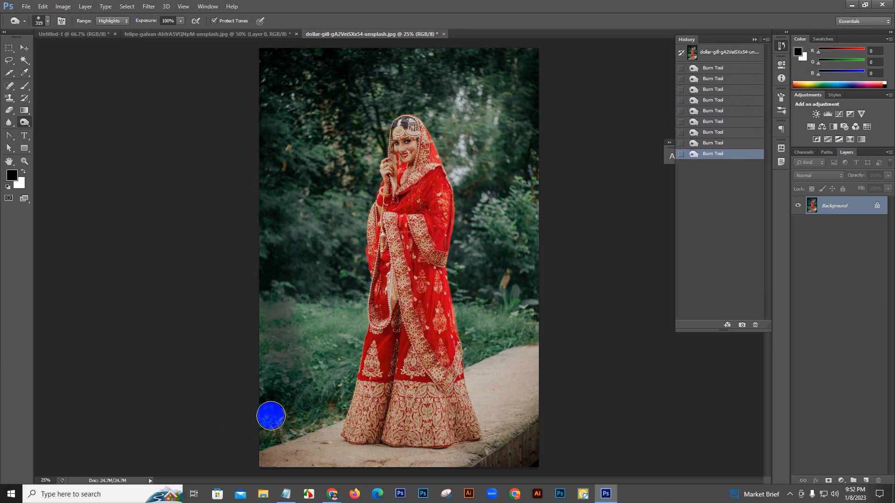
Try burning the dark foliage beside the woman's face and arm with the Burn Tool's range set to Shadows
{"action": "left_click", "coordinate": [121, 22]}
{"action": "left_click", "coordinate": [116, 31]}
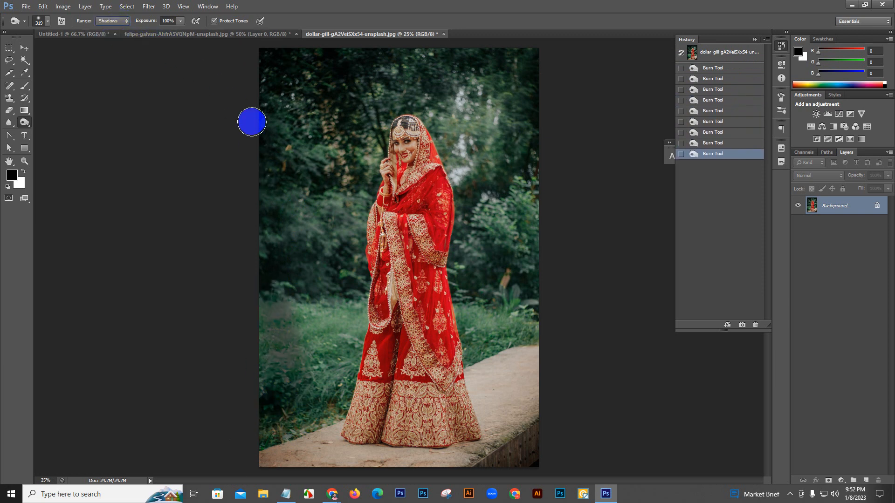
{"action": "left_click_drag", "start_coordinate": [300, 157], "coordinate": [371, 226]}
{"action": "left_click_drag", "start_coordinate": [329, 142], "coordinate": [347, 292]}
Try burning the midtones over the foliage and grass left of the woman, and restore the photo's opened state from the history
{"action": "left_click", "coordinate": [107, 23]}
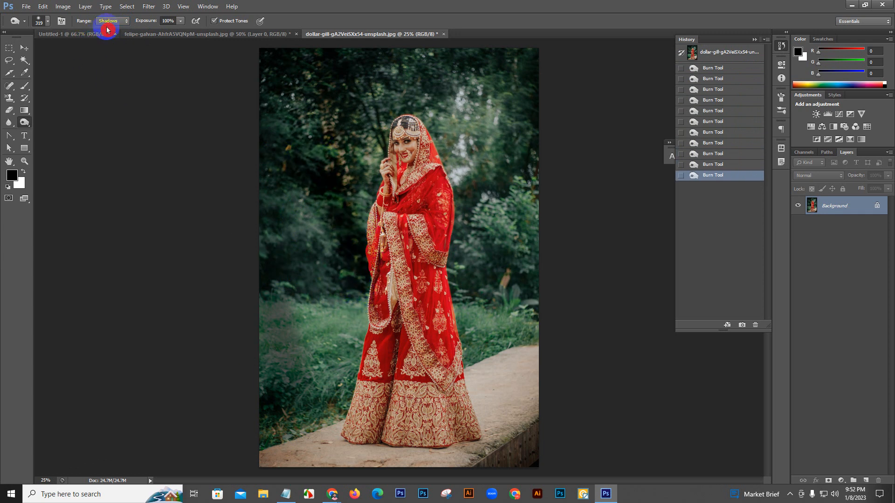
{"action": "left_click", "coordinate": [107, 38]}
{"action": "left_click_drag", "start_coordinate": [282, 174], "coordinate": [354, 303]}
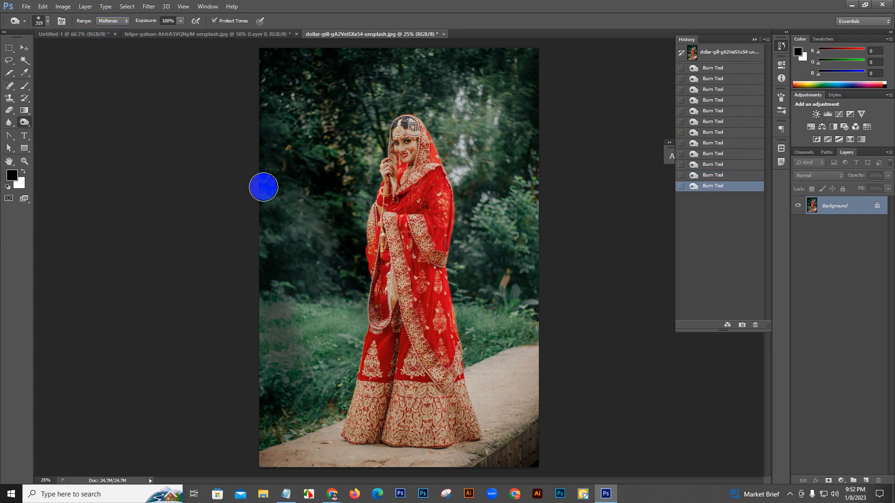
{"action": "left_click_drag", "start_coordinate": [261, 186], "coordinate": [337, 307]}
{"action": "mouse_move", "coordinate": [244, 152]}
{"action": "left_mouse_down"}
{"action": "mouse_move", "coordinate": [333, 334]}
{"action": "mouse_move", "coordinate": [353, 341]}
{"action": "left_mouse_up"}
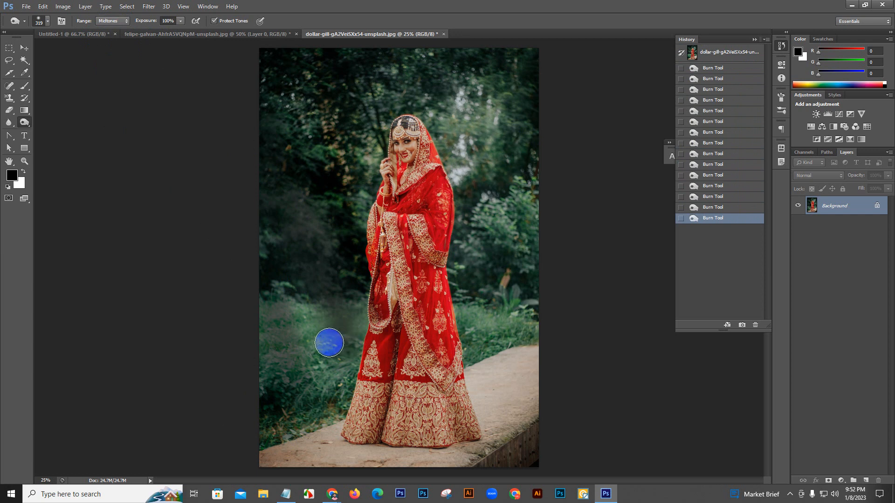
{"action": "left_click", "coordinate": [716, 55]}
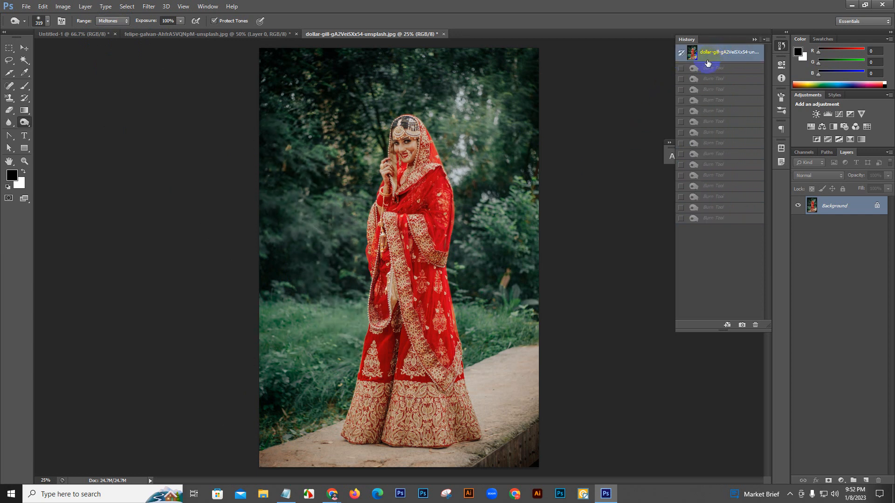
Switch to the Sponge Tool in Desaturate mode and set its brush size to 401 px
{"action": "left_click_drag", "start_coordinate": [25, 122], "coordinate": [56, 142]}
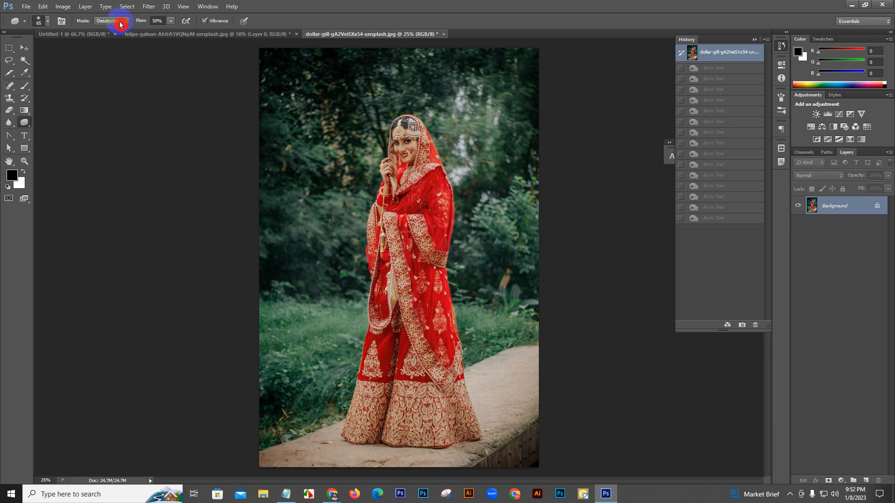
{"action": "left_click_drag", "start_coordinate": [121, 24], "coordinate": [120, 41]}
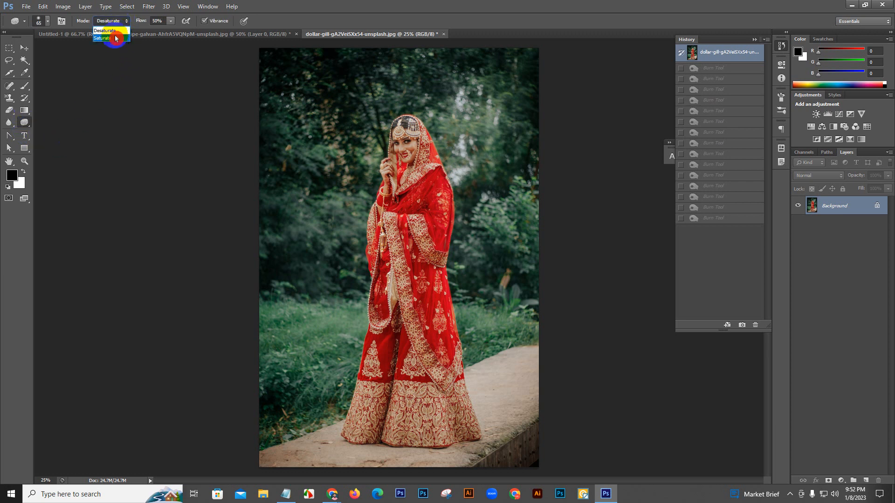
{"action": "right_click", "coordinate": [304, 153]}
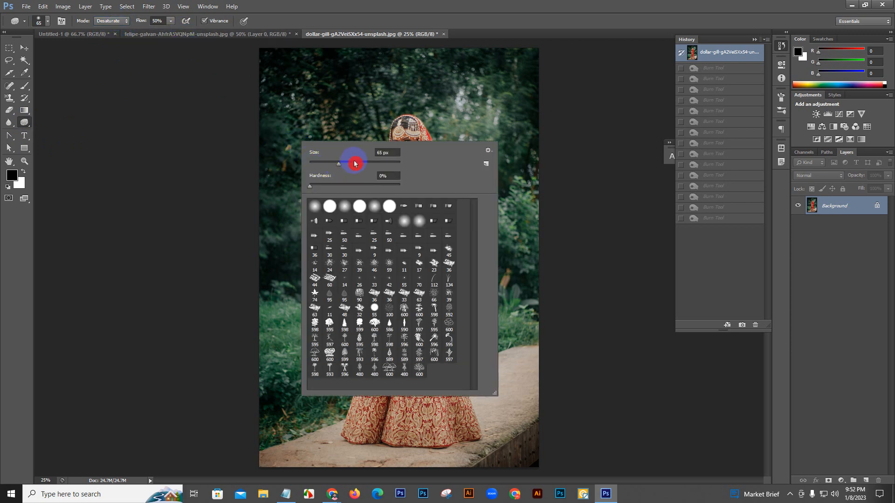
{"action": "left_click_drag", "start_coordinate": [386, 167], "coordinate": [386, 166]}
Desaturate the foliage left of the woman with repeated vertical Sponge Tool strokes at 50% flow
{"action": "left_click_drag", "start_coordinate": [325, 99], "coordinate": [310, 204]}
{"action": "left_click_drag", "start_coordinate": [299, 137], "coordinate": [310, 228]}
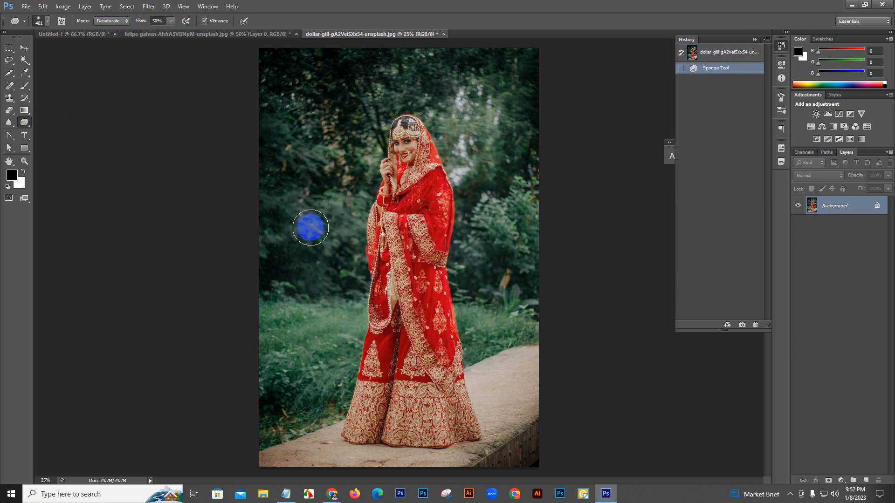
{"action": "mouse_move", "coordinate": [320, 124]}
{"action": "left_mouse_down"}
{"action": "mouse_move", "coordinate": [326, 216]}
{"action": "mouse_move", "coordinate": [322, 153]}
{"action": "left_mouse_up"}
{"action": "left_click_drag", "start_coordinate": [317, 196], "coordinate": [332, 119]}
{"action": "left_click_drag", "start_coordinate": [332, 141], "coordinate": [351, 278]}
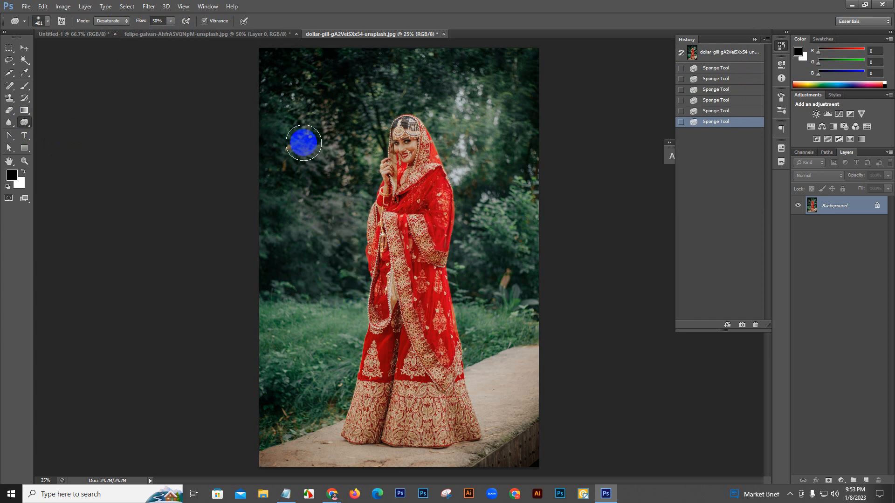
{"action": "left_click_drag", "start_coordinate": [303, 142], "coordinate": [296, 238]}
Set the Sponge Tool's mode to Saturate and brush over the foliage right of the woman
{"action": "left_click", "coordinate": [110, 21]}
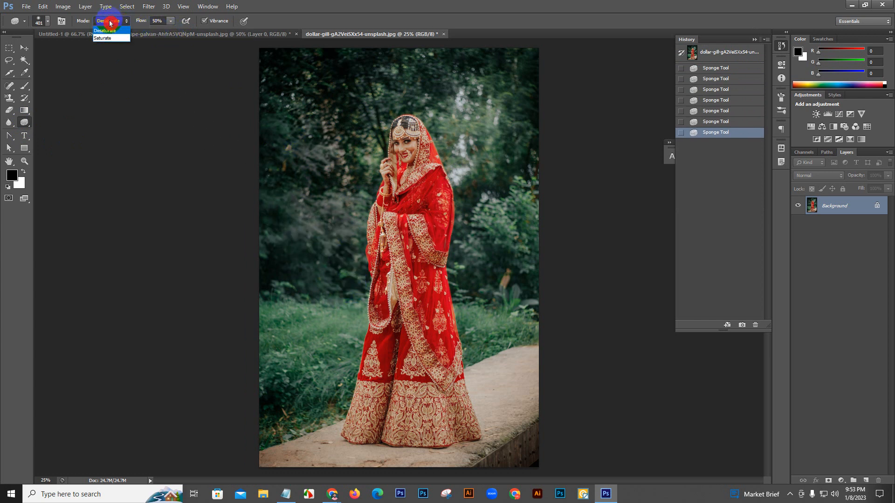
{"action": "left_click", "coordinate": [110, 38]}
{"action": "mouse_move", "coordinate": [479, 166]}
{"action": "left_mouse_down"}
{"action": "mouse_move", "coordinate": [474, 84]}
{"action": "mouse_move", "coordinate": [509, 257]}
{"action": "mouse_move", "coordinate": [490, 139]}
{"action": "mouse_move", "coordinate": [530, 257]}
{"action": "mouse_move", "coordinate": [522, 344]}
{"action": "left_mouse_up"}
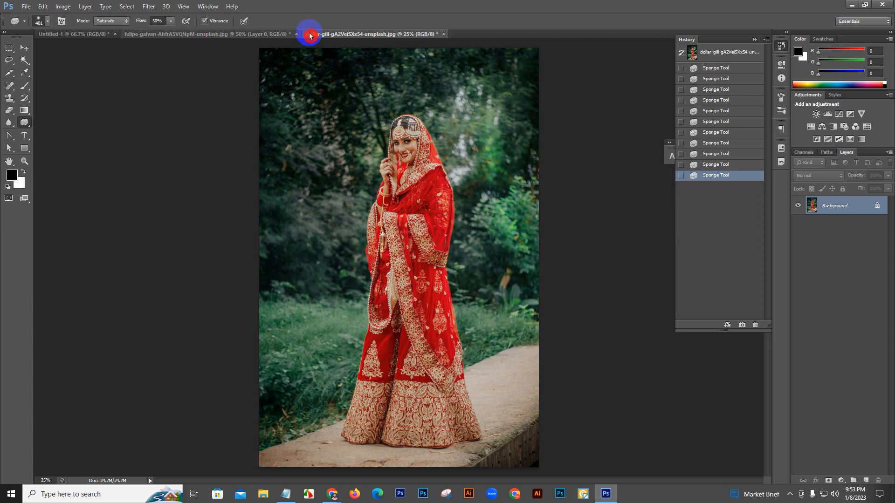
Switch to the Blur Tool and open the photo of the toddler beside the poppy field from the Class 04 folder
{"action": "mouse_move", "coordinate": [9, 125]}
{"action": "left_mouse_down"}
{"action": "mouse_move", "coordinate": [40, 127]}
{"action": "mouse_move", "coordinate": [48, 146]}
{"action": "mouse_move", "coordinate": [48, 121]}
{"action": "left_mouse_up"}
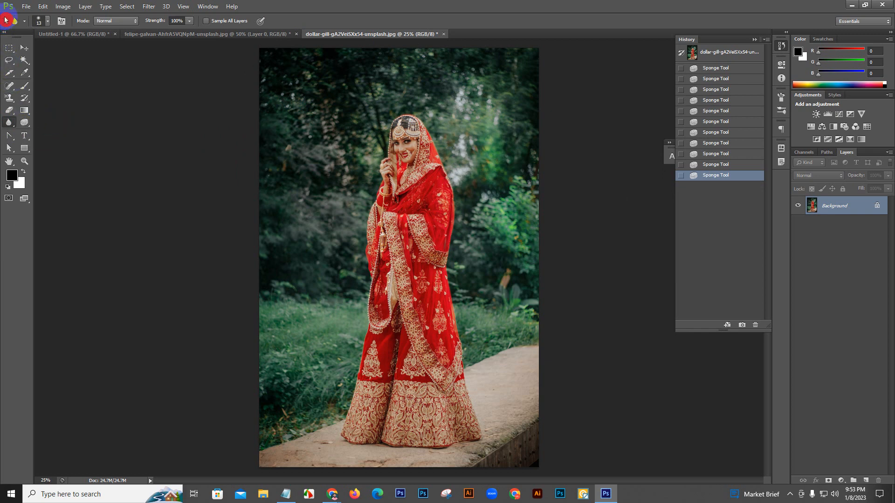
{"action": "left_click", "coordinate": [27, 6]}
{"action": "left_click", "coordinate": [23, 25]}
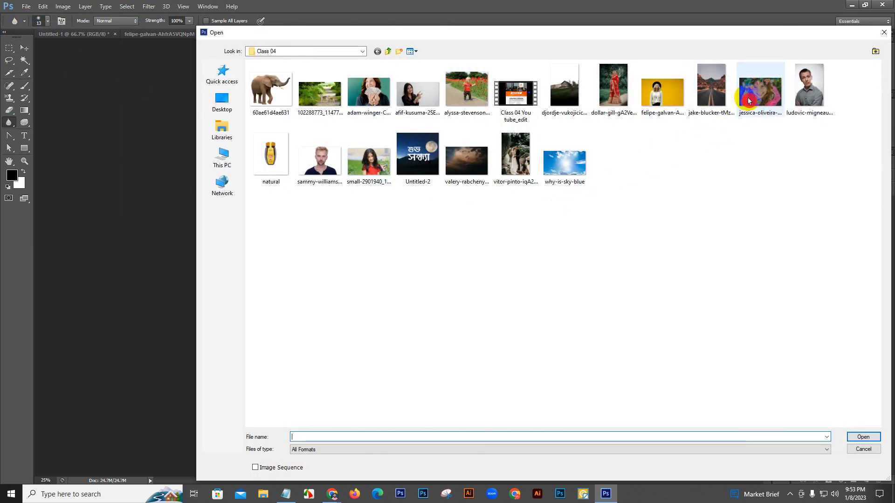
{"action": "left_click", "coordinate": [466, 91]}
{"action": "left_click", "coordinate": [861, 436]}
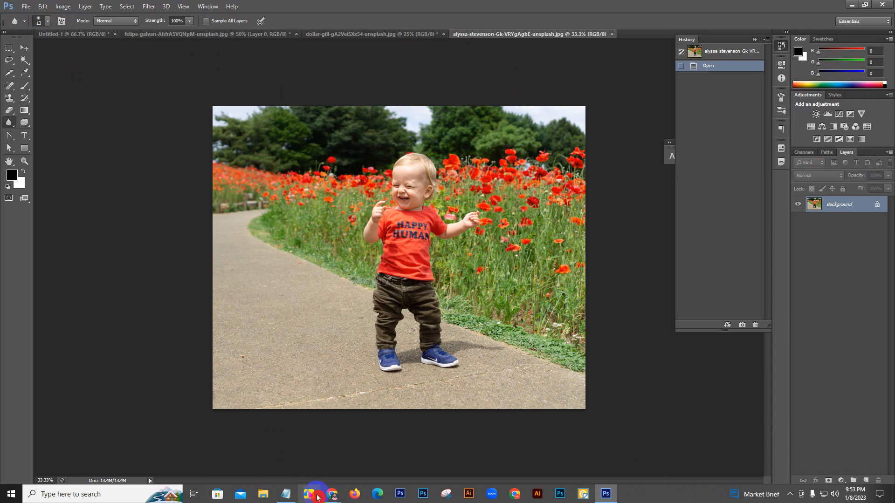
Switch to the Google Meet window, admit the waiting participants to the call, and return to Photoshop
{"action": "mouse_move", "coordinate": [332, 493]}
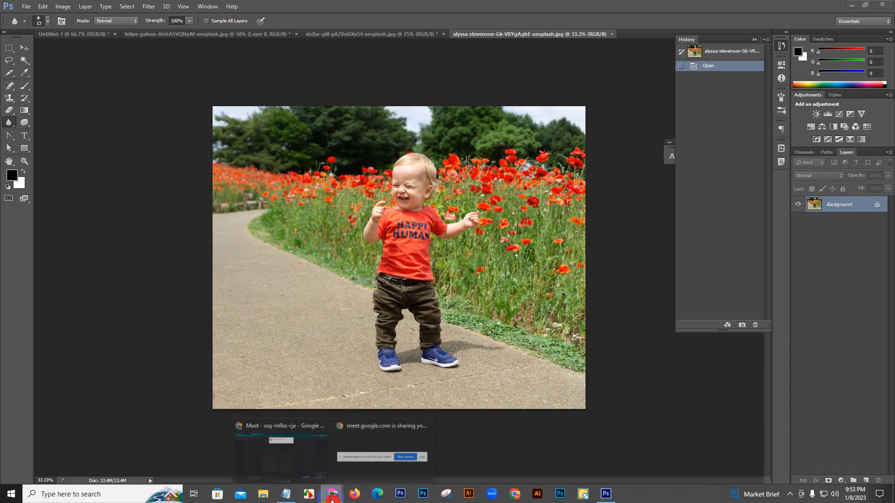
{"action": "left_click", "coordinate": [275, 459]}
{"action": "left_click", "coordinate": [546, 89]}
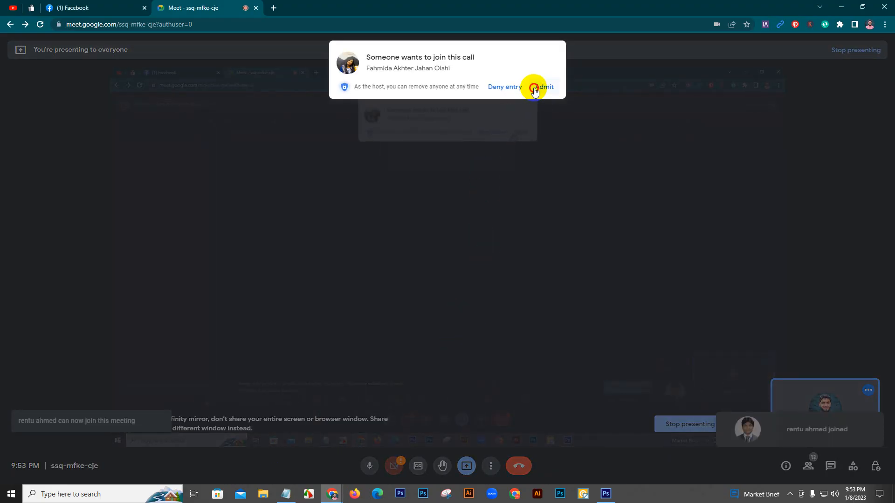
{"action": "left_click", "coordinate": [534, 88]}
{"action": "left_click", "coordinate": [606, 495]}
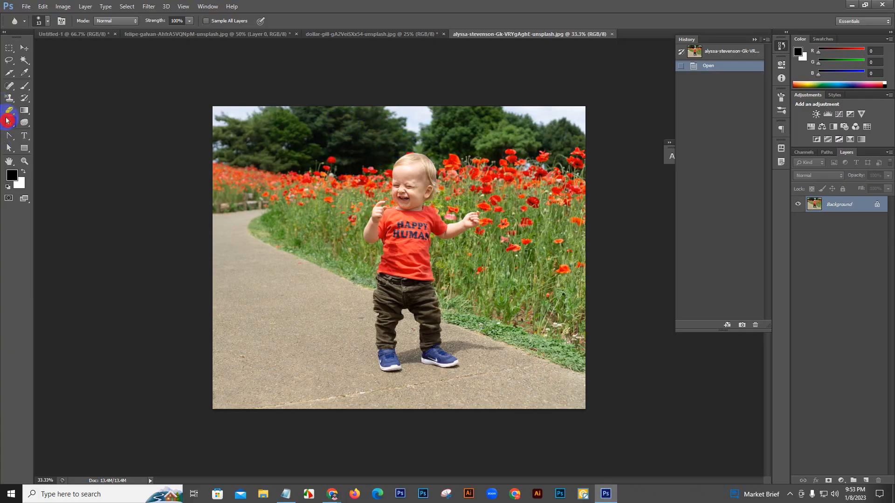
Blur the toddler's head, shirt and upper trousers with a 453 px Blur Tool brush at 100% strength
{"action": "right_click", "coordinate": [296, 209]}
{"action": "left_click_drag", "start_coordinate": [370, 236], "coordinate": [416, 240]}
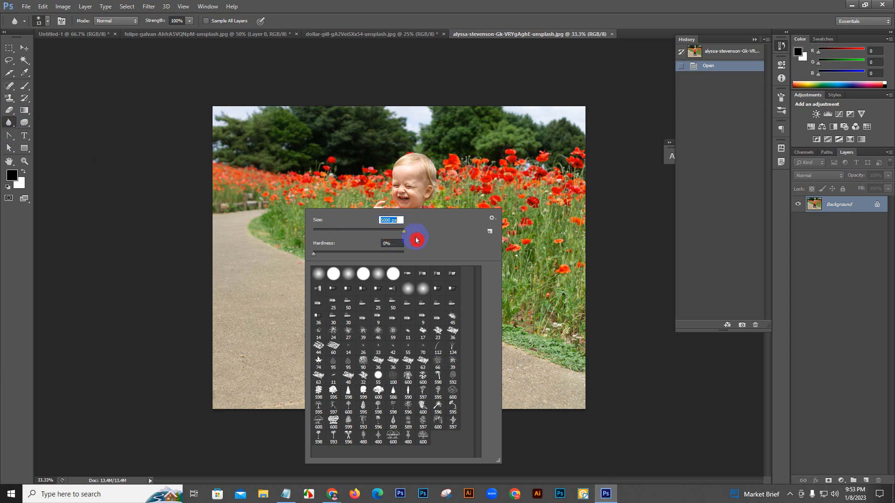
{"action": "left_click", "coordinate": [419, 168]}
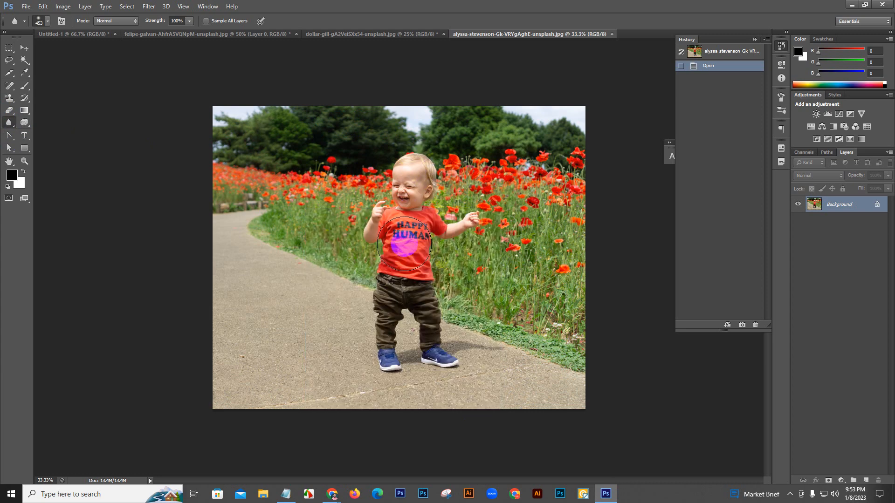
{"action": "left_click", "coordinate": [422, 166]}
{"action": "left_click", "coordinate": [425, 163]}
{"action": "left_click_drag", "start_coordinate": [425, 164], "coordinate": [408, 283]}
{"action": "mouse_move", "coordinate": [403, 200]}
{"action": "left_mouse_down"}
{"action": "mouse_move", "coordinate": [399, 303]}
{"action": "mouse_move", "coordinate": [413, 194]}
{"action": "mouse_move", "coordinate": [415, 291]}
{"action": "left_mouse_up"}
{"action": "left_click_drag", "start_coordinate": [418, 229], "coordinate": [415, 276]}
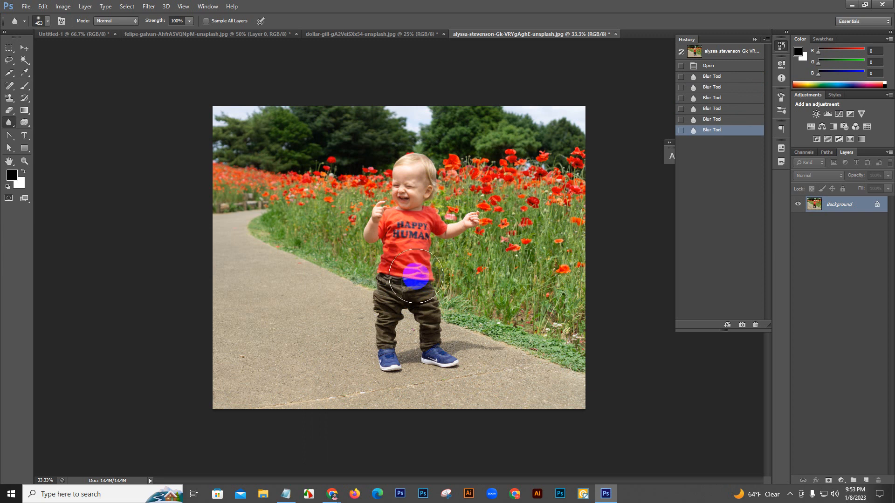
{"action": "mouse_move", "coordinate": [416, 276]}
{"action": "left_mouse_down"}
{"action": "mouse_move", "coordinate": [361, 204]}
{"action": "mouse_move", "coordinate": [370, 182]}
{"action": "mouse_move", "coordinate": [401, 287]}
{"action": "left_mouse_up"}
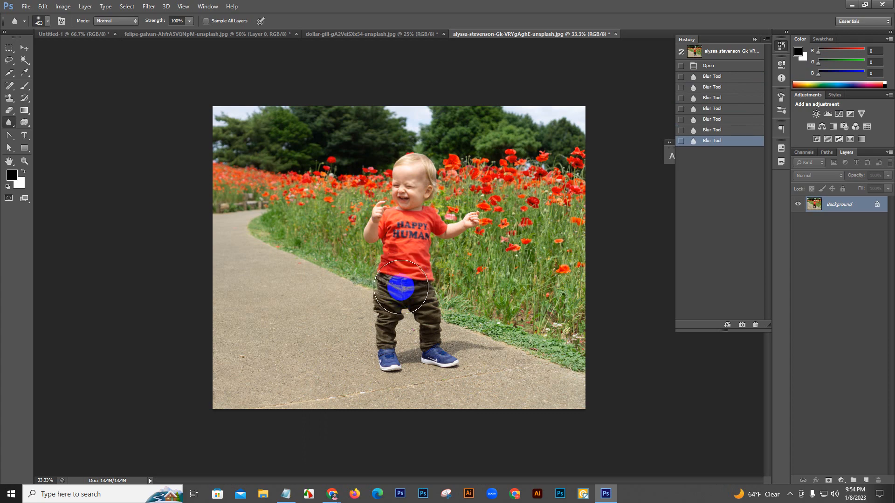
Compare the toddler's face up close between the Open state and the last Blur Tool state in the history
{"action": "scroll", "coordinate": [431, 145], "scroll_direction": "up", "scroll_amount": 10}
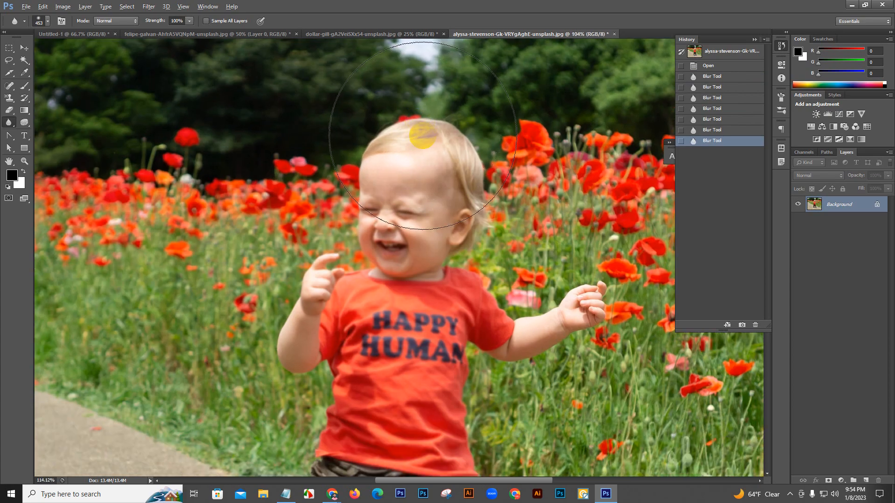
{"action": "scroll", "coordinate": [422, 135], "scroll_direction": "up", "scroll_amount": 2}
{"action": "scroll", "coordinate": [426, 165], "scroll_direction": "up", "scroll_amount": 2}
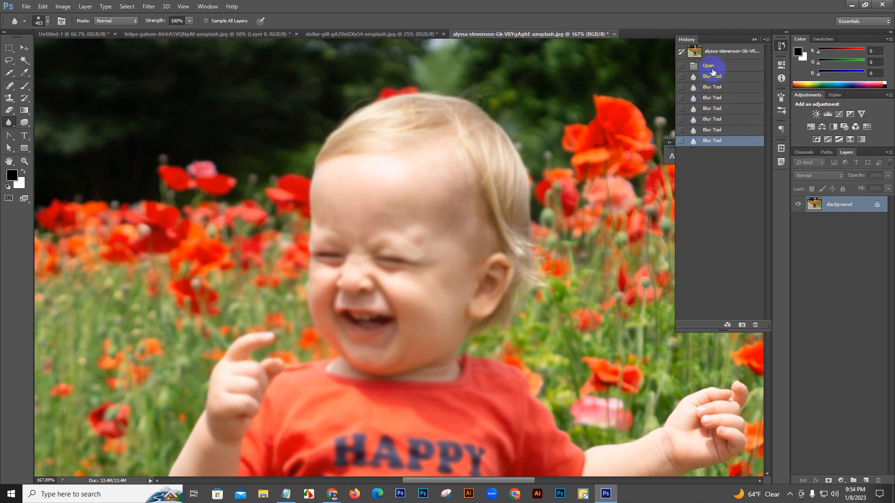
{"action": "left_click", "coordinate": [710, 67]}
{"action": "scroll", "coordinate": [416, 234], "scroll_direction": "up", "scroll_amount": 2}
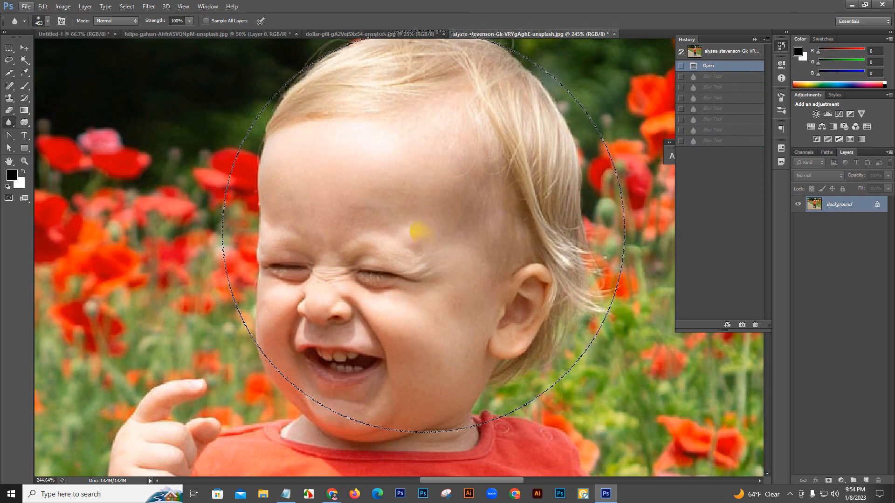
{"action": "left_click", "coordinate": [718, 140]}
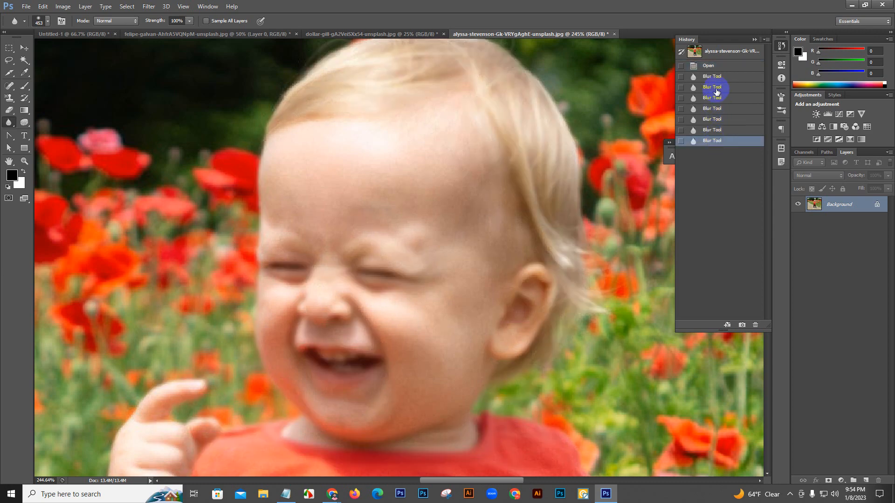
Compare the toddler's face before and after blurring in the history, and restore the photo to its Open state
{"action": "left_click", "coordinate": [719, 68]}
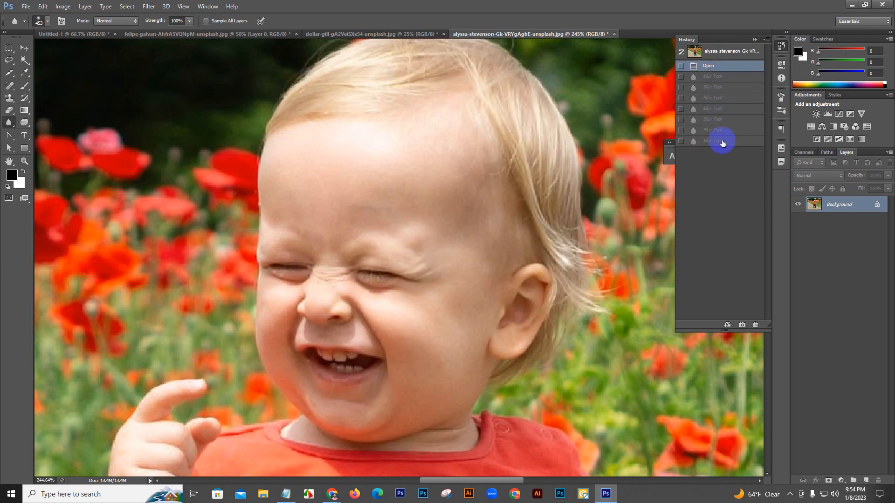
{"action": "left_click", "coordinate": [721, 141]}
{"action": "left_click", "coordinate": [727, 68]}
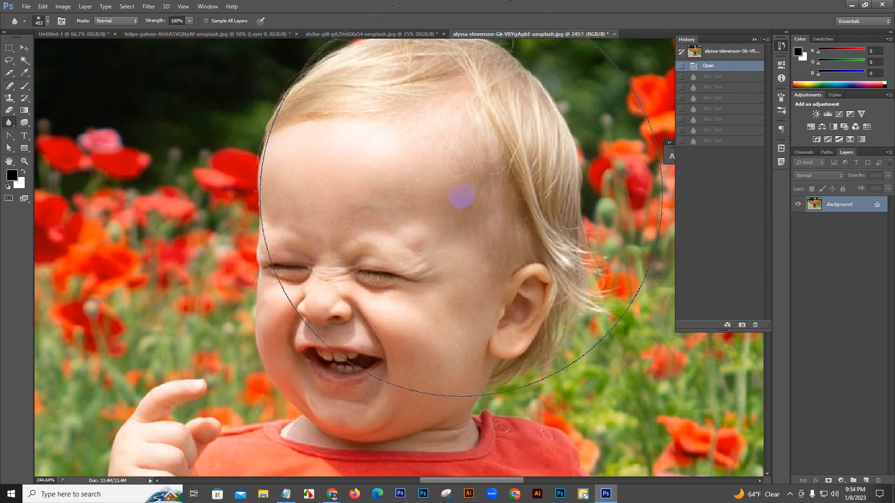
{"action": "scroll", "coordinate": [461, 196], "scroll_direction": "down", "scroll_amount": 8}
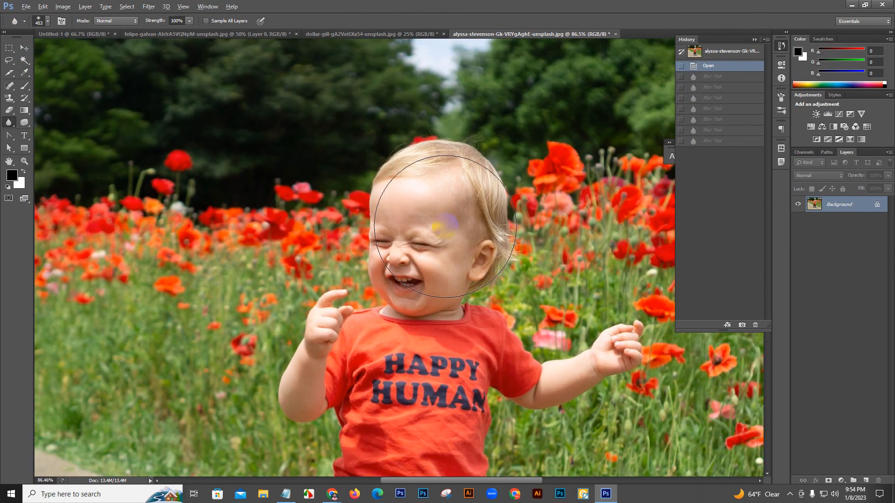
{"action": "scroll", "coordinate": [445, 226], "scroll_direction": "down", "scroll_amount": 5}
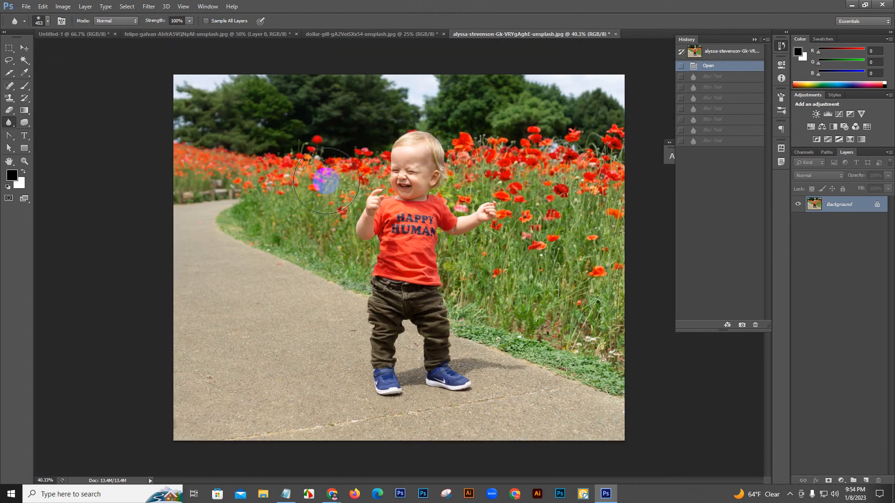
Try a Gaussian Blur with a 7.2 px radius on the whole toddler photo
{"action": "scroll", "coordinate": [326, 181], "scroll_direction": "up", "scroll_amount": 1}
{"action": "left_click", "coordinate": [148, 6]}
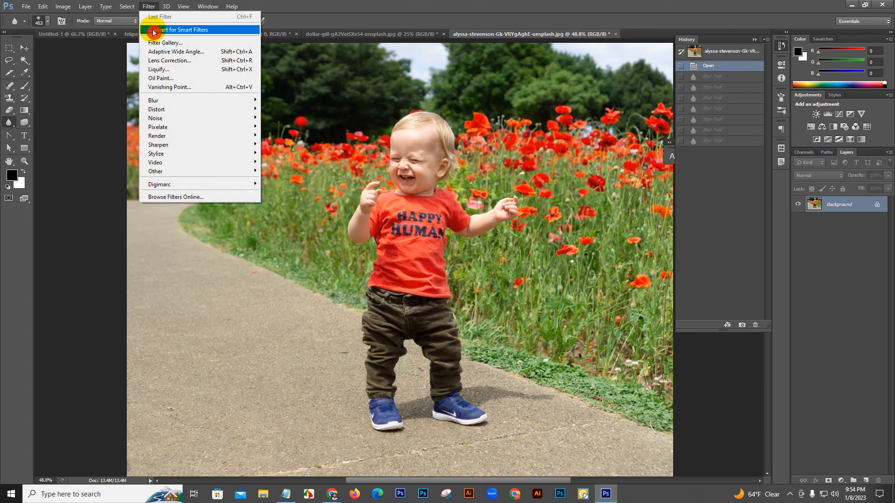
{"action": "mouse_move", "coordinate": [173, 103]}
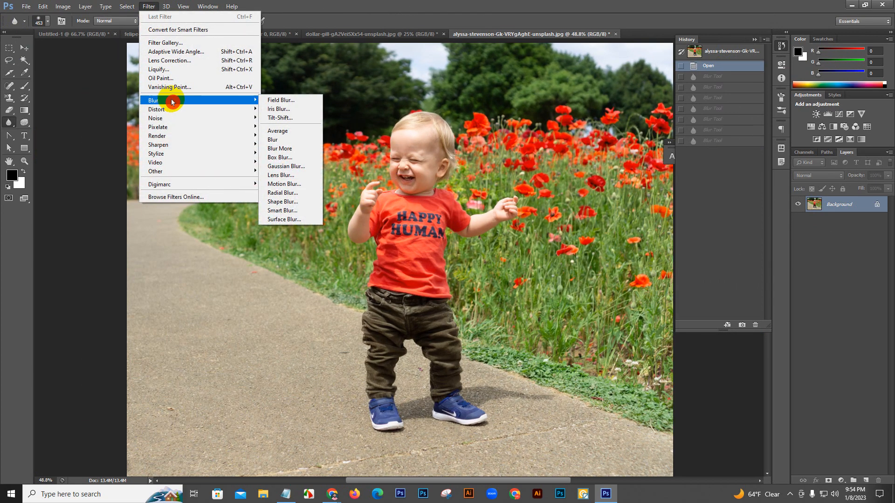
{"action": "left_click", "coordinate": [303, 167]}
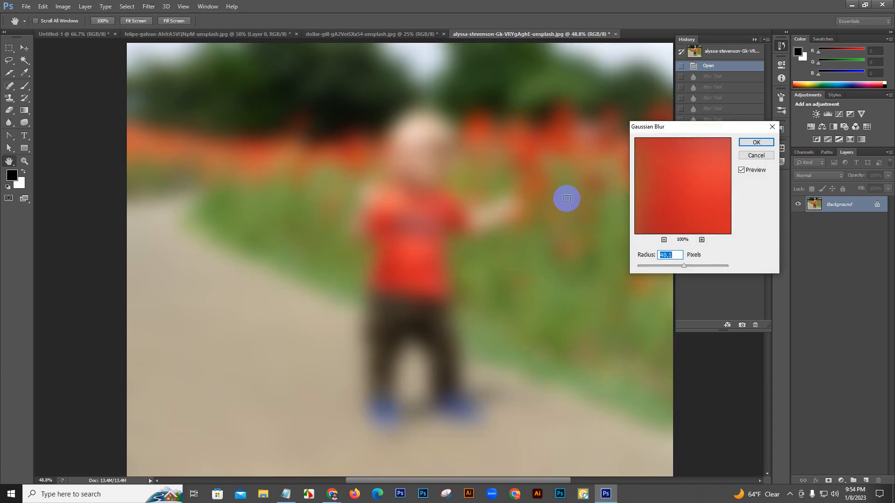
{"action": "left_click_drag", "start_coordinate": [684, 266], "coordinate": [667, 265]}
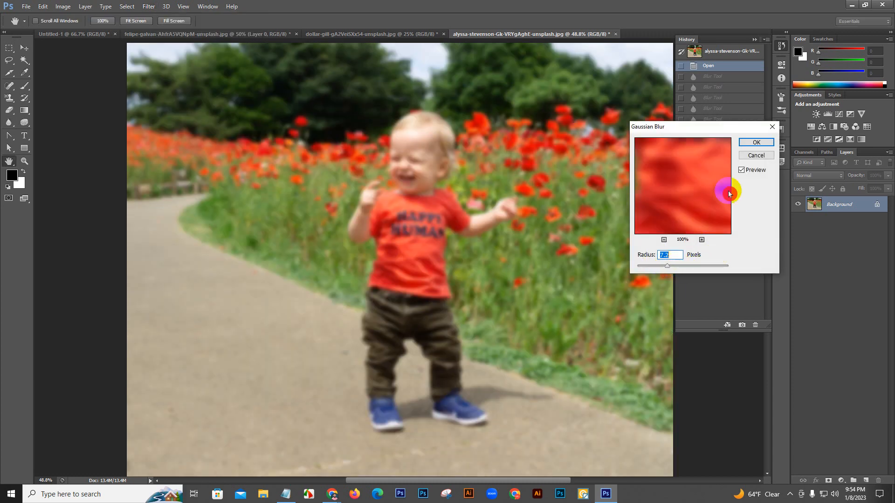
{"action": "left_click", "coordinate": [756, 155]}
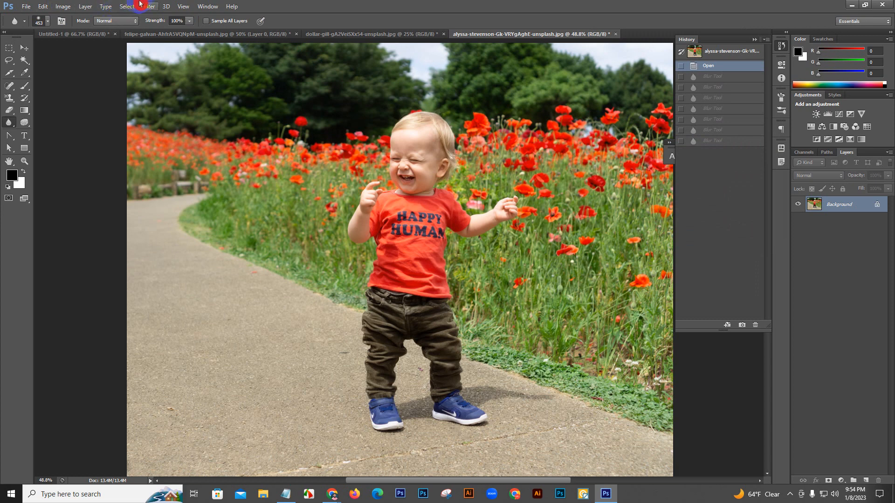
Start a Tilt-Shift blur and add pins beside the toddler's face, on the head, shirt and trousers, and between the lower legs
{"action": "left_click", "coordinate": [141, 6]}
{"action": "mouse_move", "coordinate": [175, 100]}
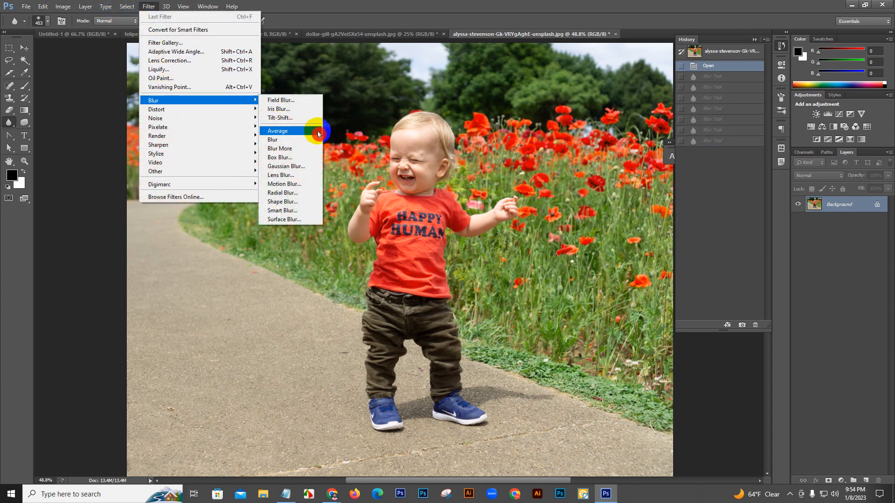
{"action": "left_click", "coordinate": [293, 118]}
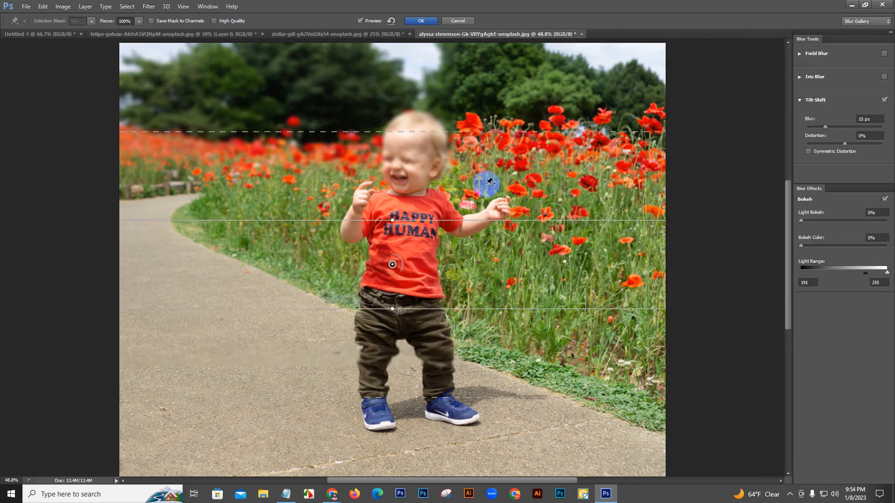
{"action": "left_click_drag", "start_coordinate": [435, 184], "coordinate": [310, 152]}
{"action": "left_click", "coordinate": [360, 136]}
{"action": "left_click", "coordinate": [444, 135]}
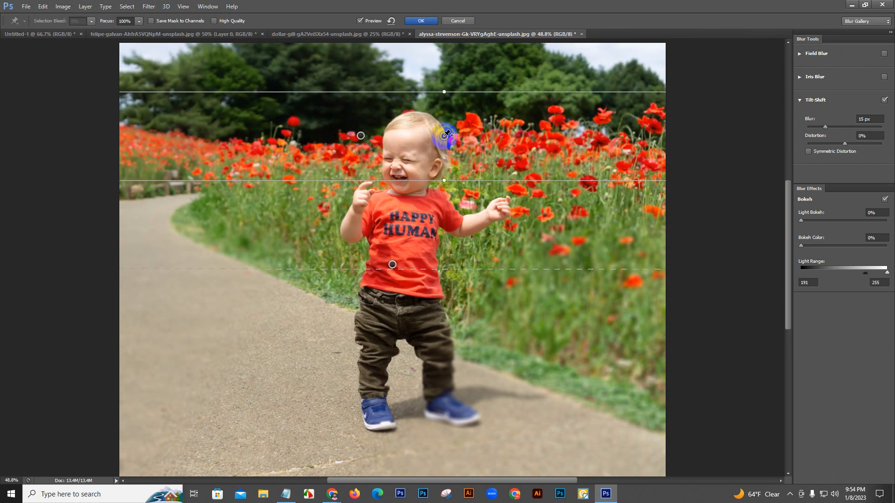
{"action": "left_click", "coordinate": [434, 205]}
{"action": "left_click", "coordinate": [419, 309]}
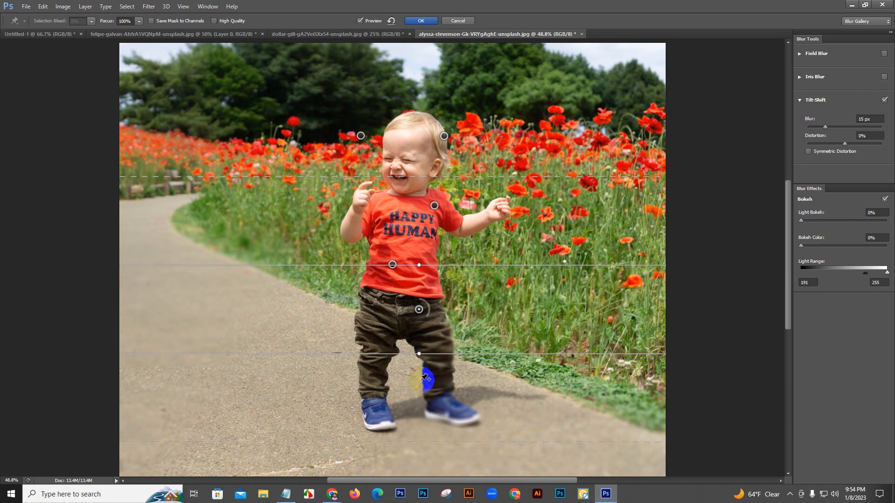
{"action": "left_click", "coordinate": [420, 380]}
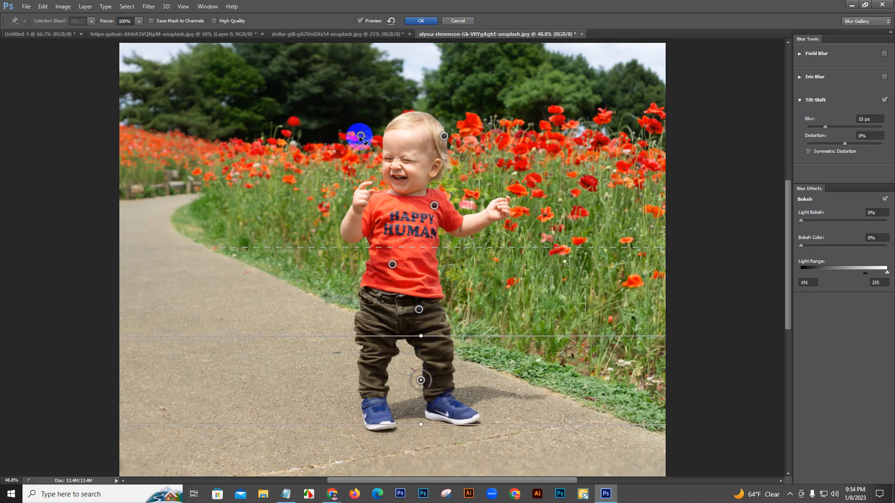
Move the Tilt-Shift pin from beside the head onto the toddler's cheek and raise its blur to 374 px
{"action": "left_click_drag", "start_coordinate": [361, 136], "coordinate": [380, 178]}
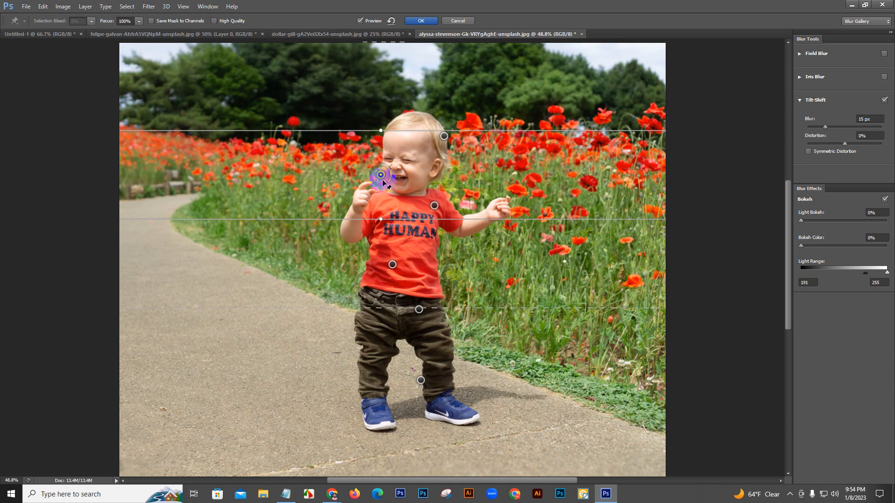
{"action": "mouse_move", "coordinate": [384, 178]}
{"action": "left_mouse_down"}
{"action": "mouse_move", "coordinate": [399, 172]}
{"action": "mouse_move", "coordinate": [361, 186]}
{"action": "mouse_move", "coordinate": [394, 182]}
{"action": "left_mouse_up"}
{"action": "scroll", "coordinate": [393, 175], "scroll_direction": "up", "scroll_amount": 3}
{"action": "scroll", "coordinate": [393, 176], "scroll_direction": "up", "scroll_amount": 2}
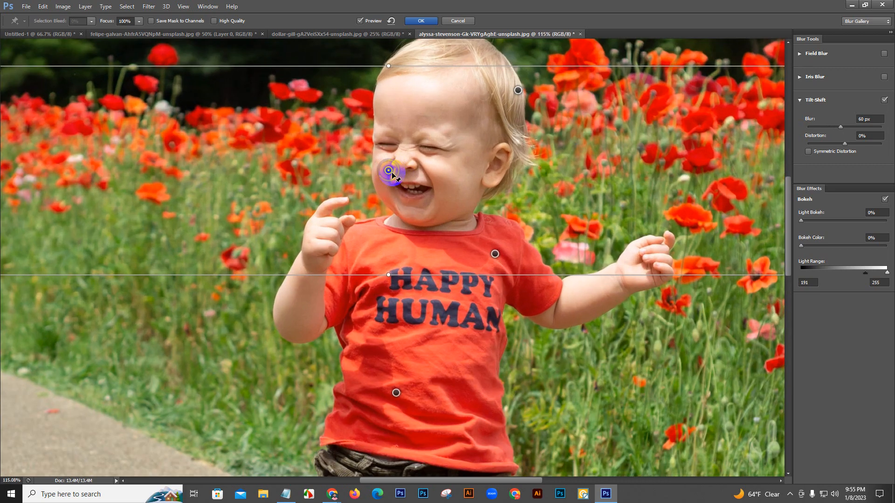
{"action": "left_click_drag", "start_coordinate": [381, 178], "coordinate": [384, 199]}
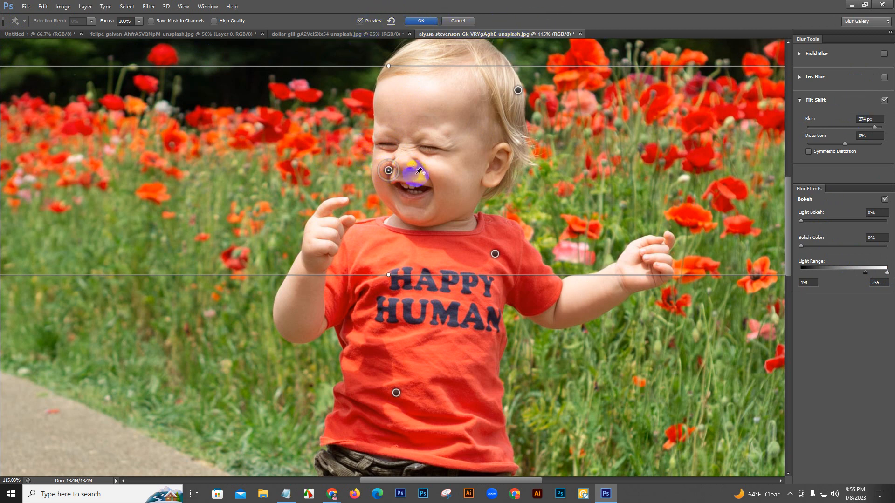
Switch to the Google Meet window, read the in-call messages, close the chat and go back to Photoshop
{"action": "mouse_move", "coordinate": [332, 493]}
{"action": "left_click", "coordinate": [310, 451]}
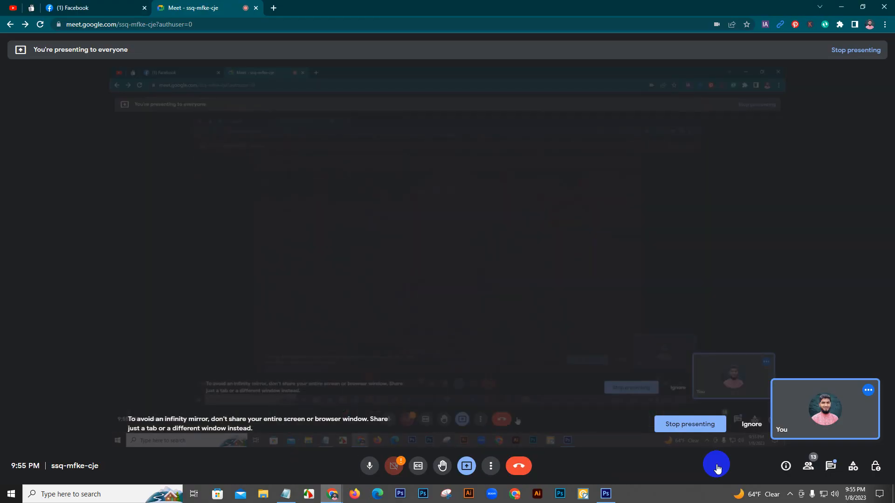
{"action": "left_click", "coordinate": [830, 466]}
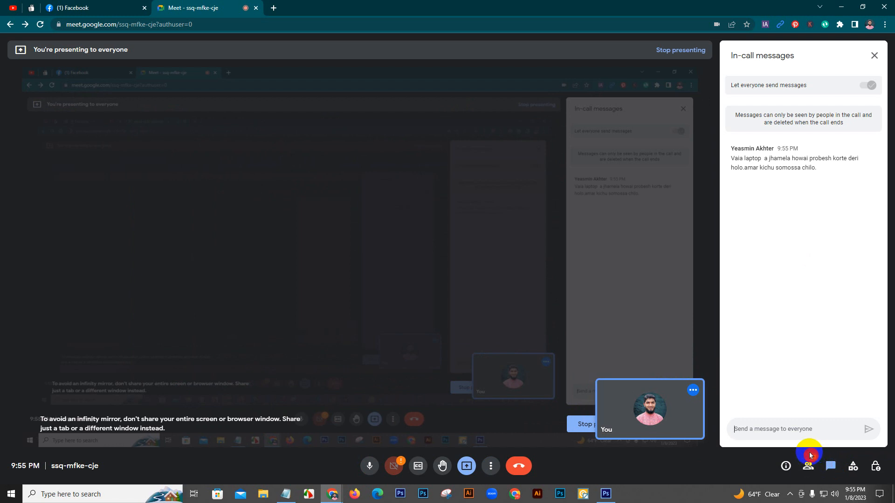
{"action": "left_click", "coordinate": [875, 59]}
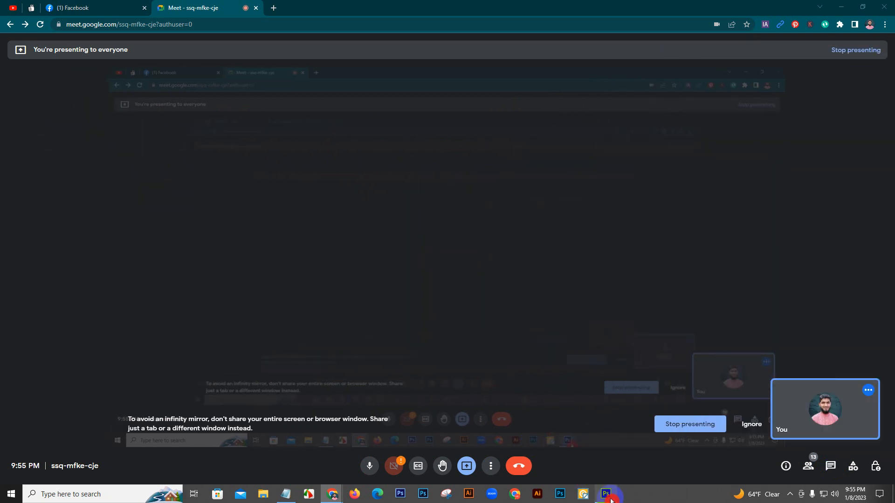
{"action": "mouse_move", "coordinate": [609, 497]}
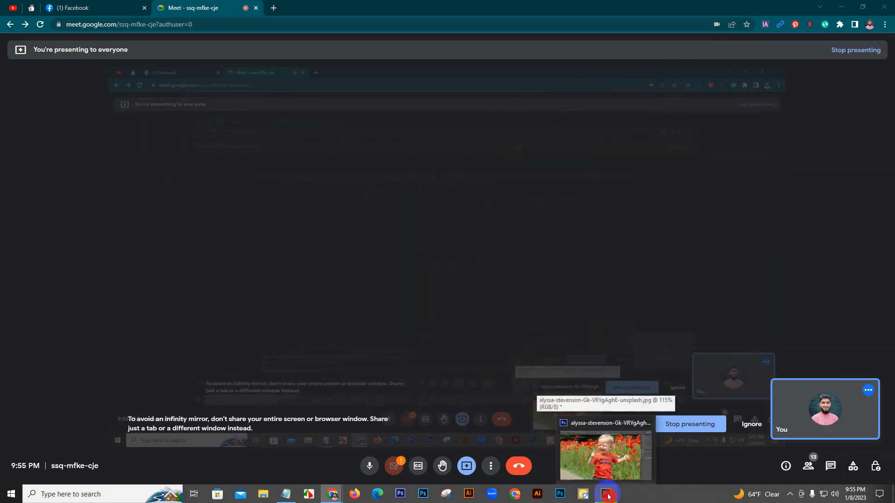